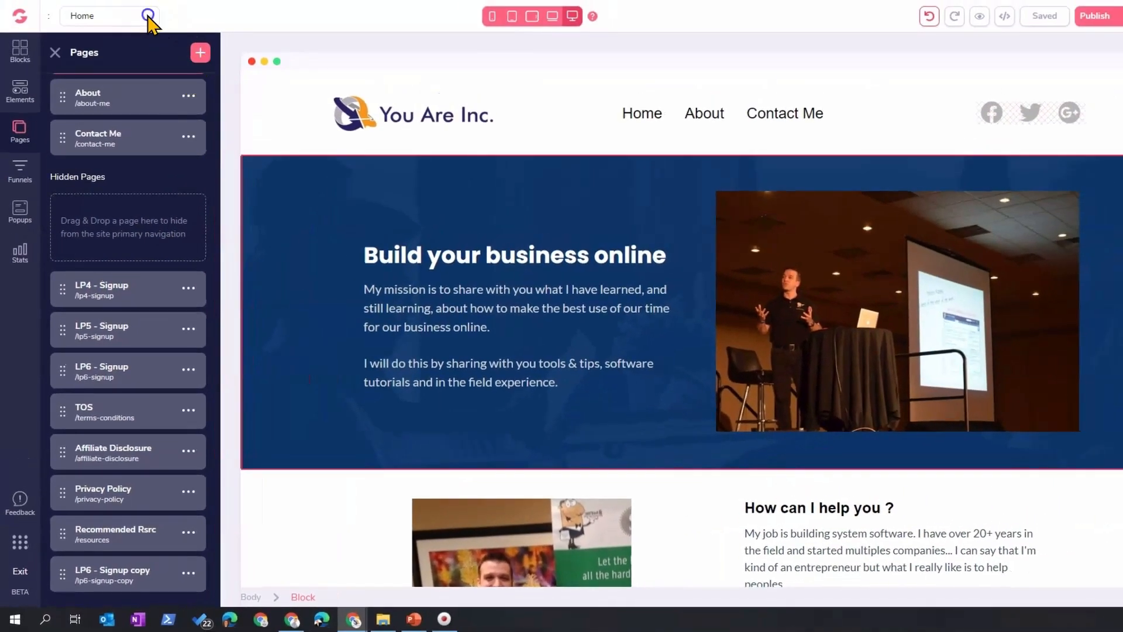
pyautogui.click(148, 15)
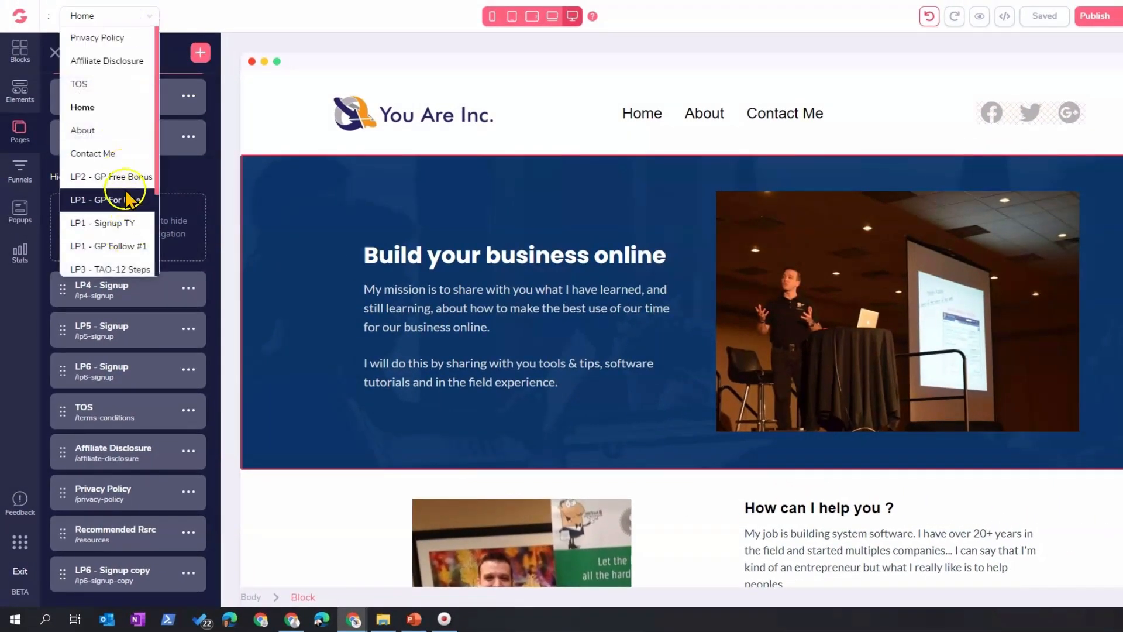
pyautogui.scroll(-3, 117, 219)
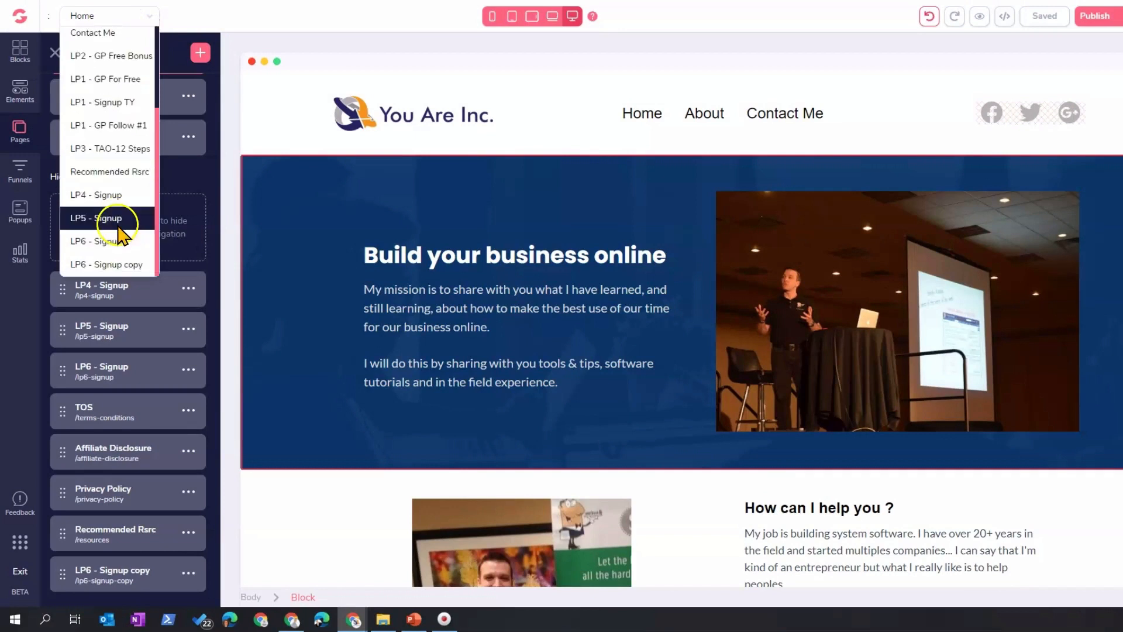
pyautogui.scroll(3, 102, 143)
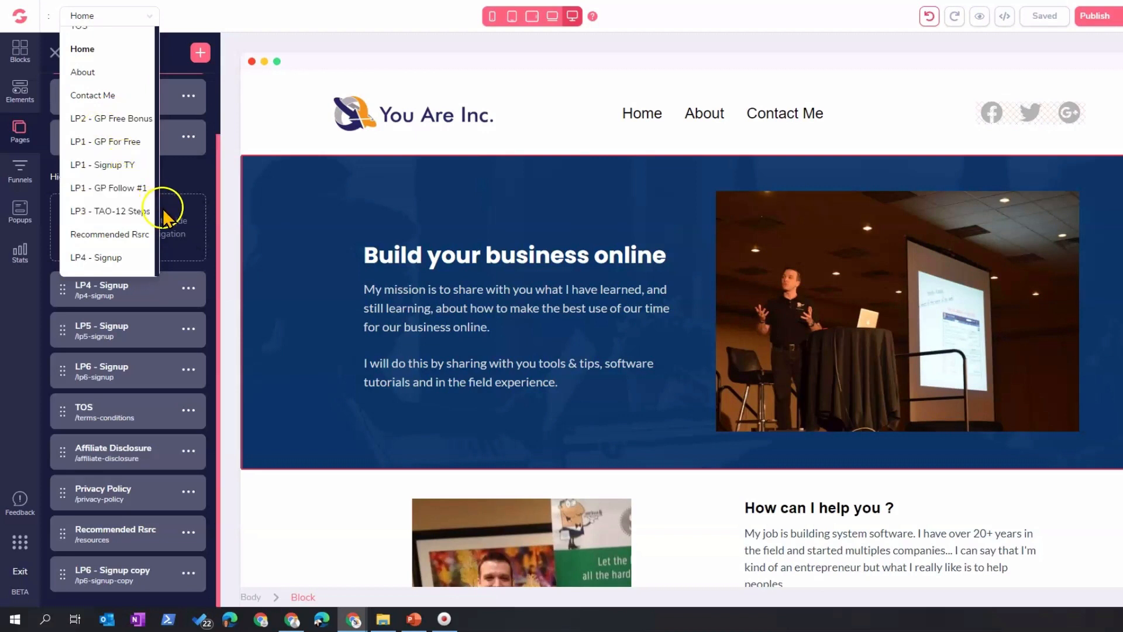
pyautogui.click(228, 210)
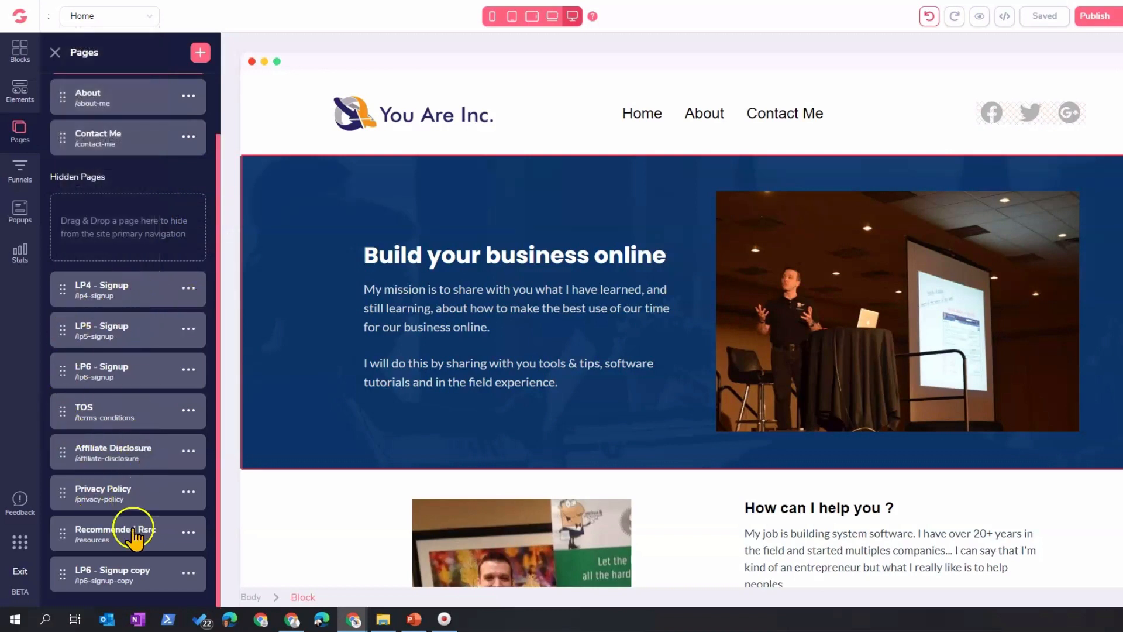
# - Move the LP6 - Signup copy page up to sit directly below LP6 - Signup among the hidden pages
pyautogui.moveTo(60, 572); pyautogui.dragTo(64, 404)
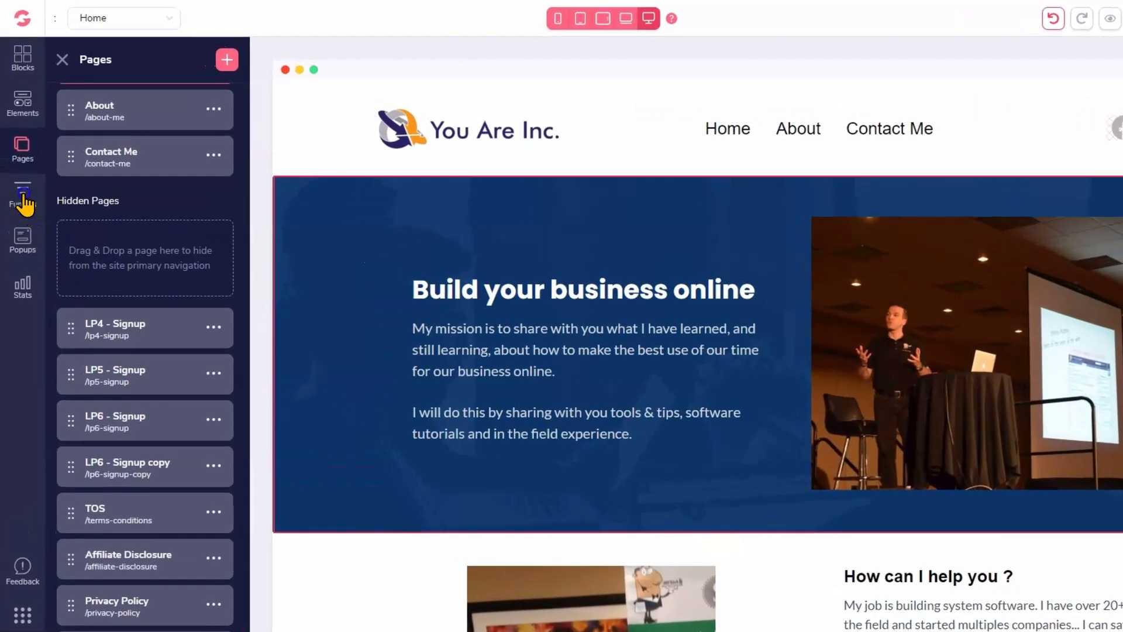
# - Browse the existing funnels and the pages each funnel contains
pyautogui.click(24, 199)
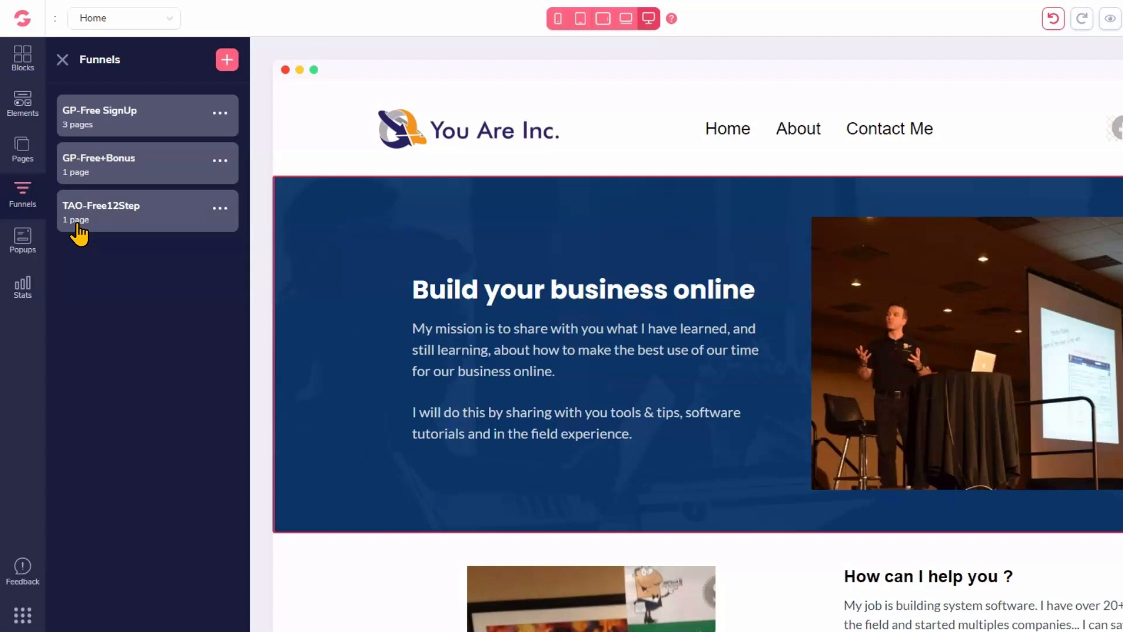
pyautogui.click(85, 214)
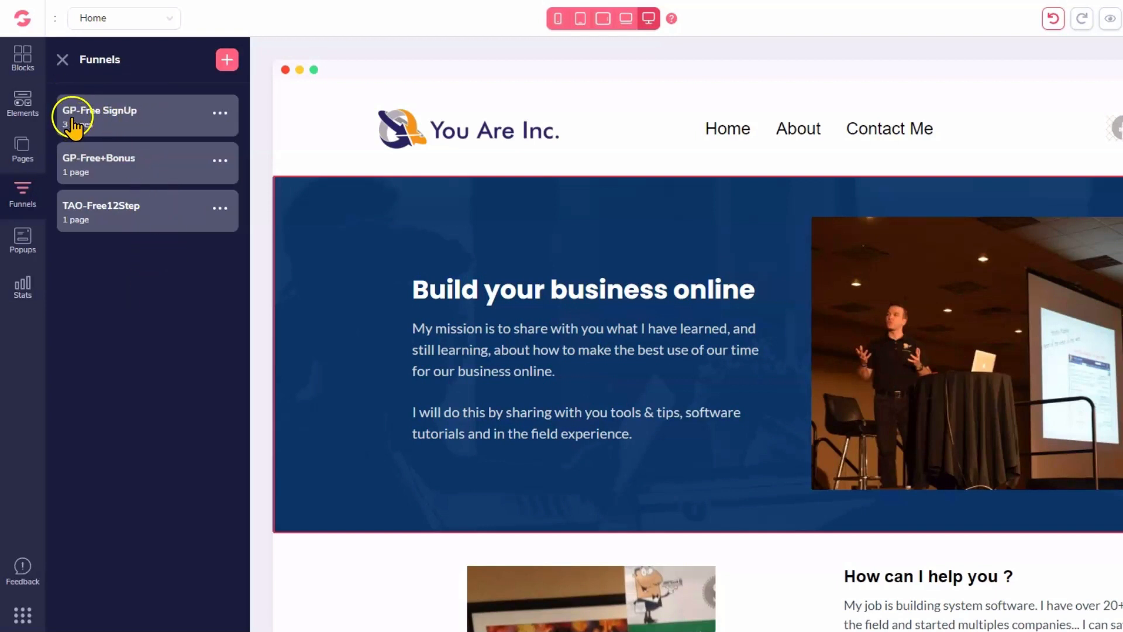
pyautogui.click(139, 115)
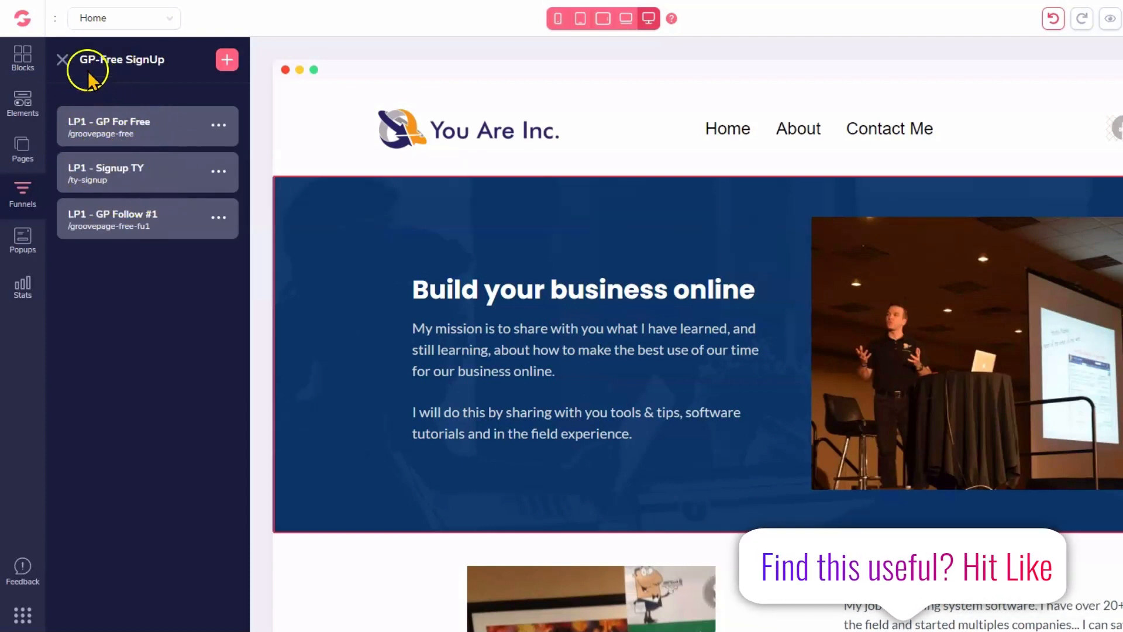
pyautogui.click(62, 61)
pyautogui.click(104, 166)
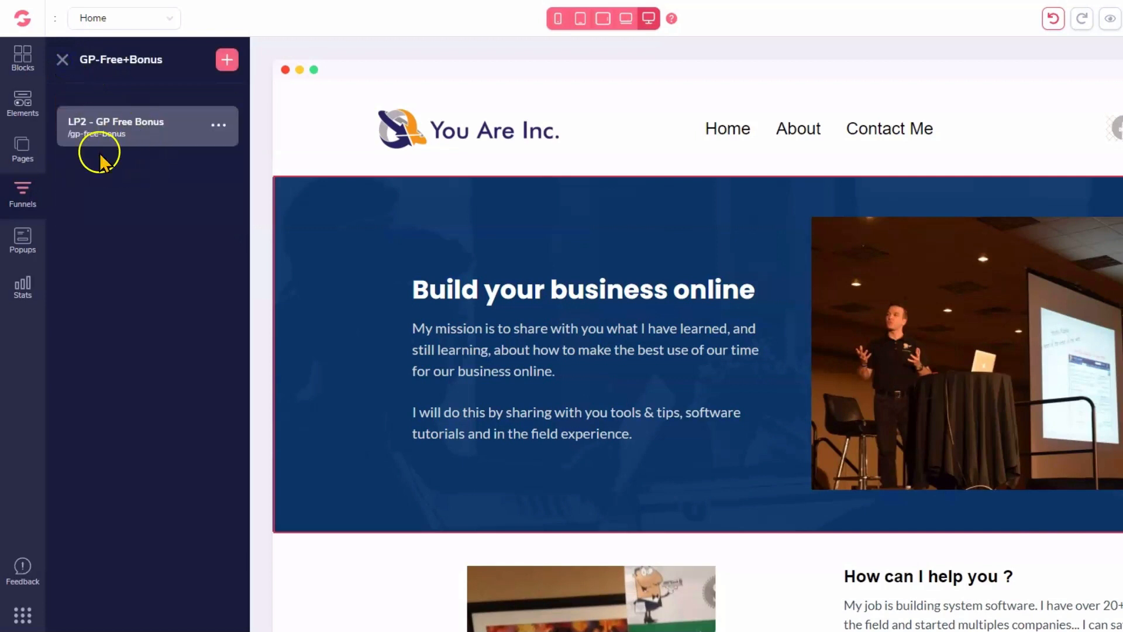
pyautogui.click(62, 60)
pyautogui.click(131, 212)
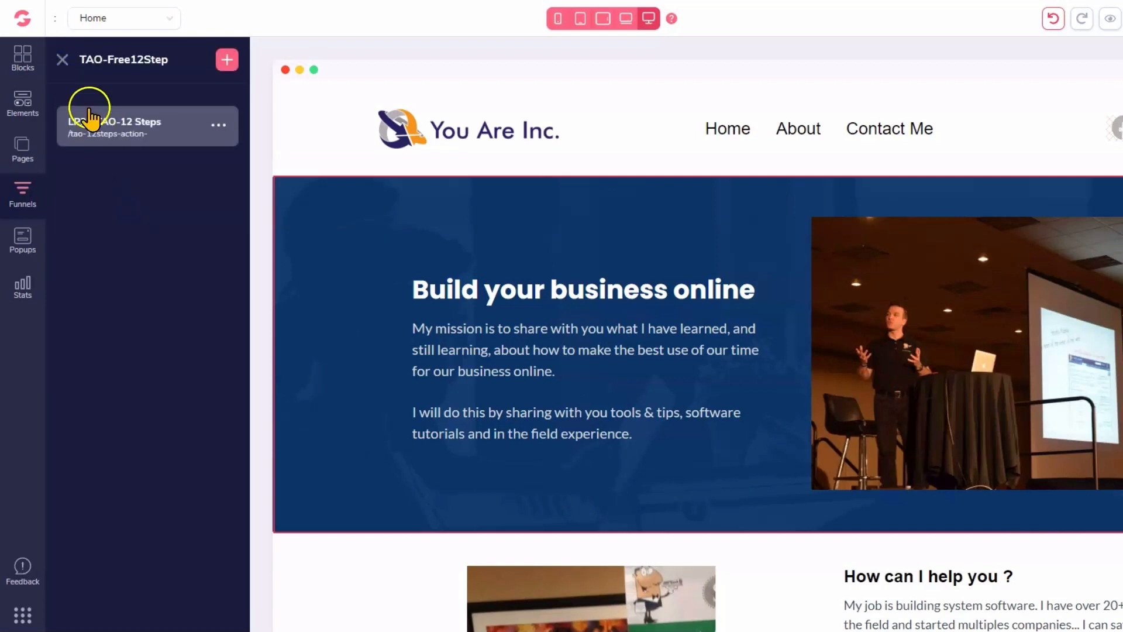
pyautogui.click(62, 60)
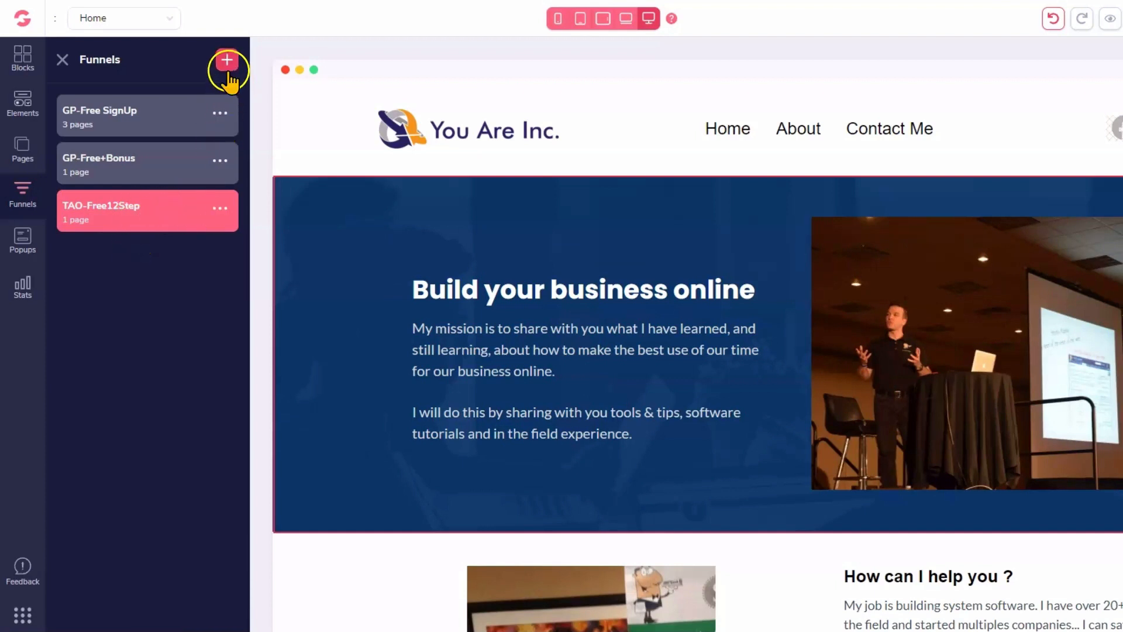
pyautogui.click(24, 147)
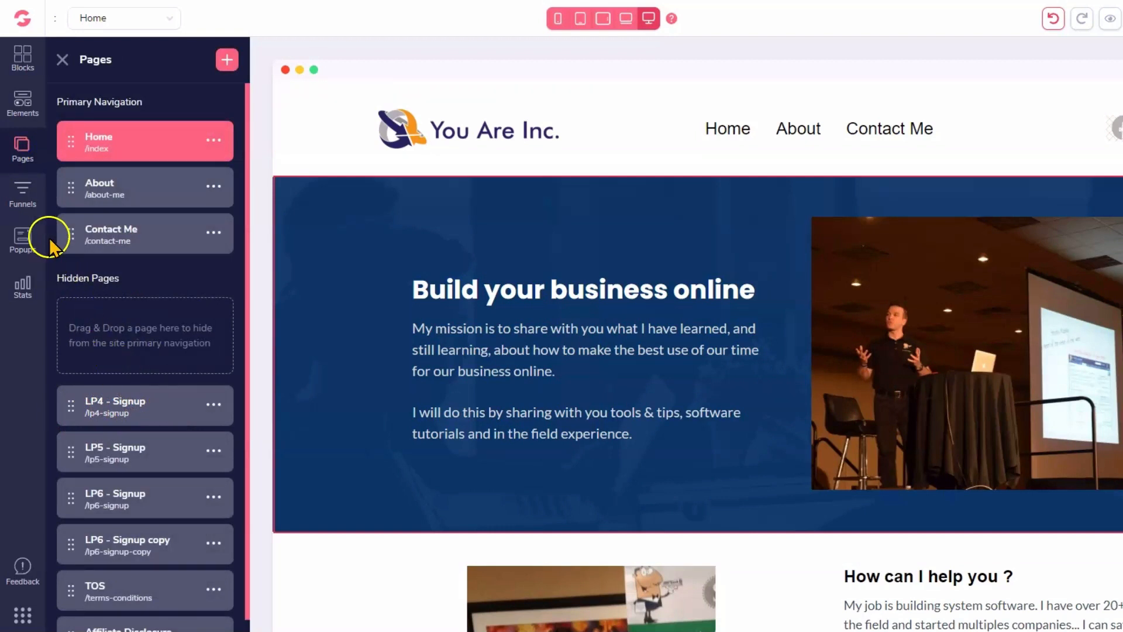
pyautogui.click(25, 201)
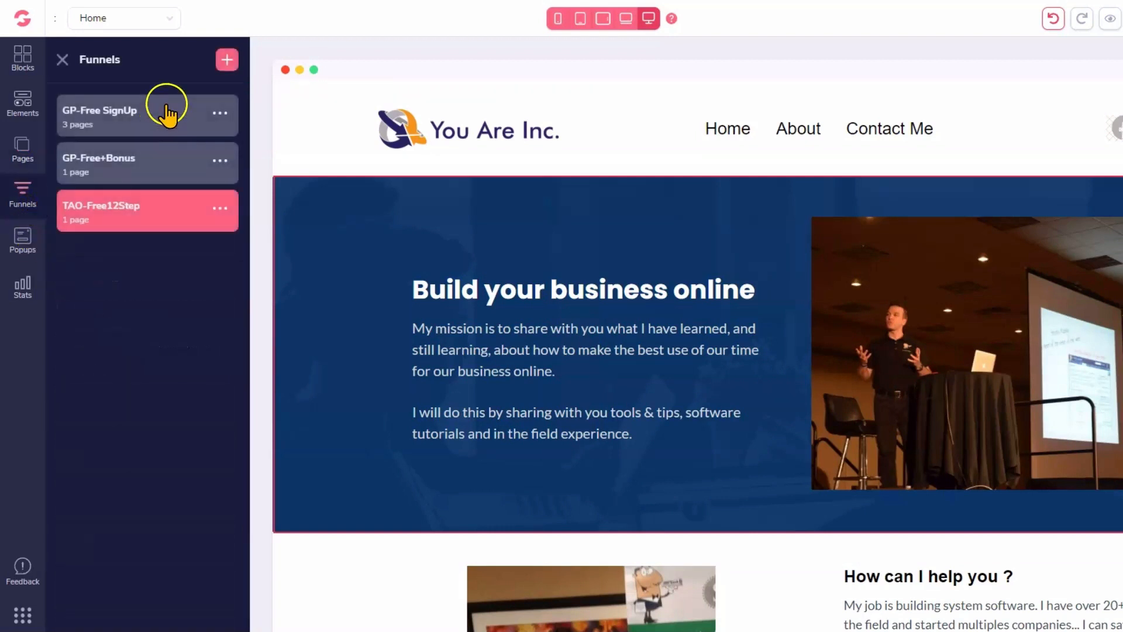
# - Create a new funnel and add a page to it from the blank template
pyautogui.click(232, 60)
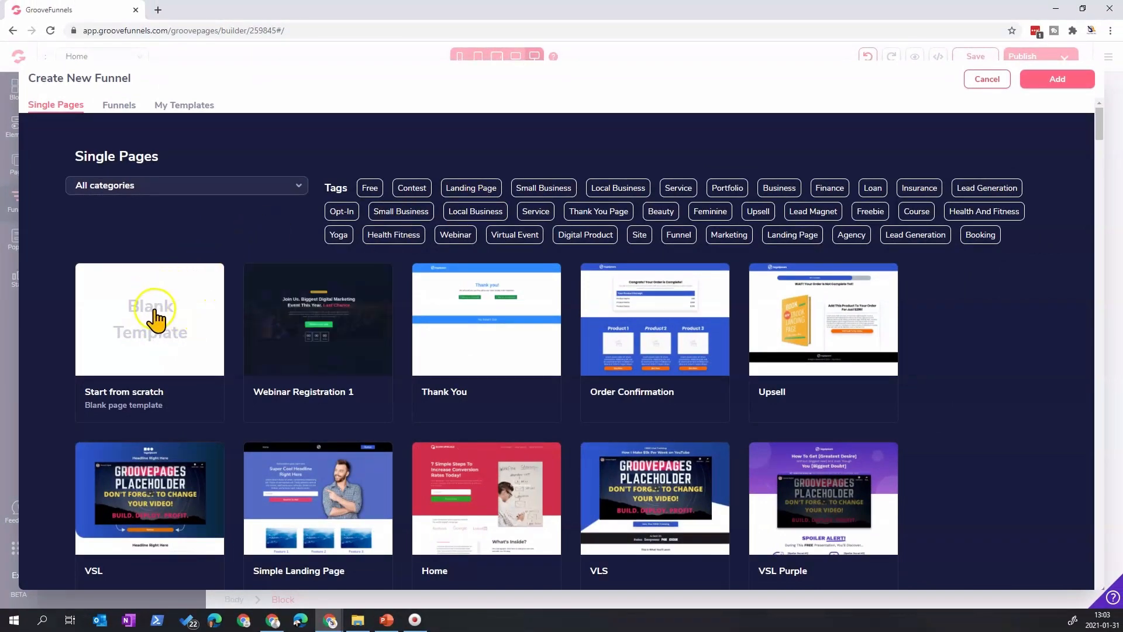
pyautogui.click(983, 81)
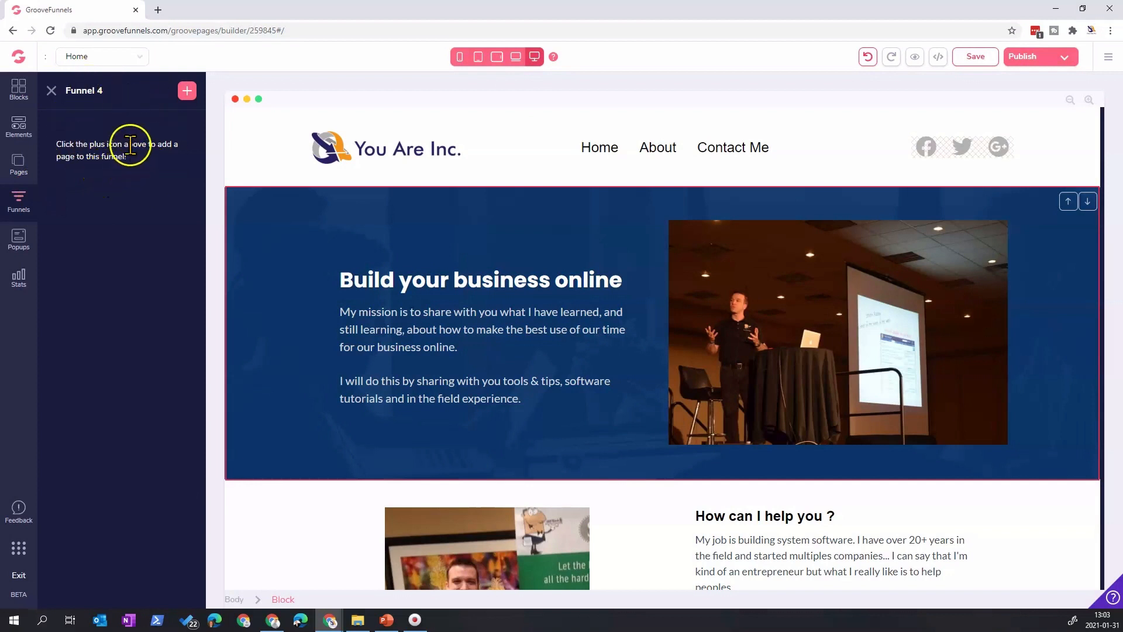
pyautogui.click(184, 95)
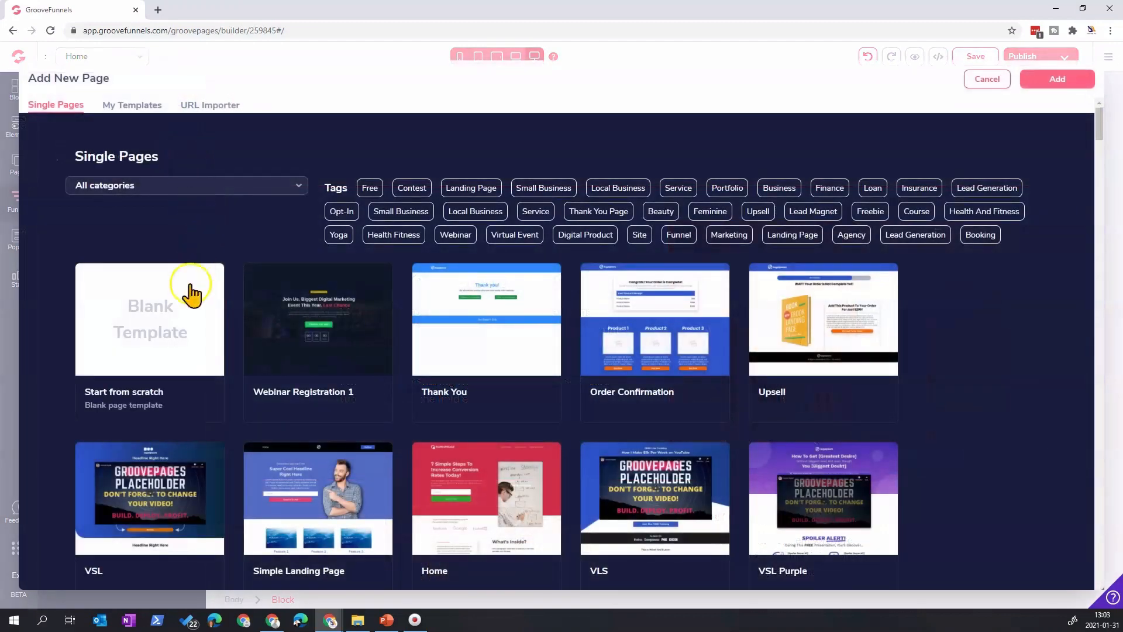
pyautogui.click(183, 324)
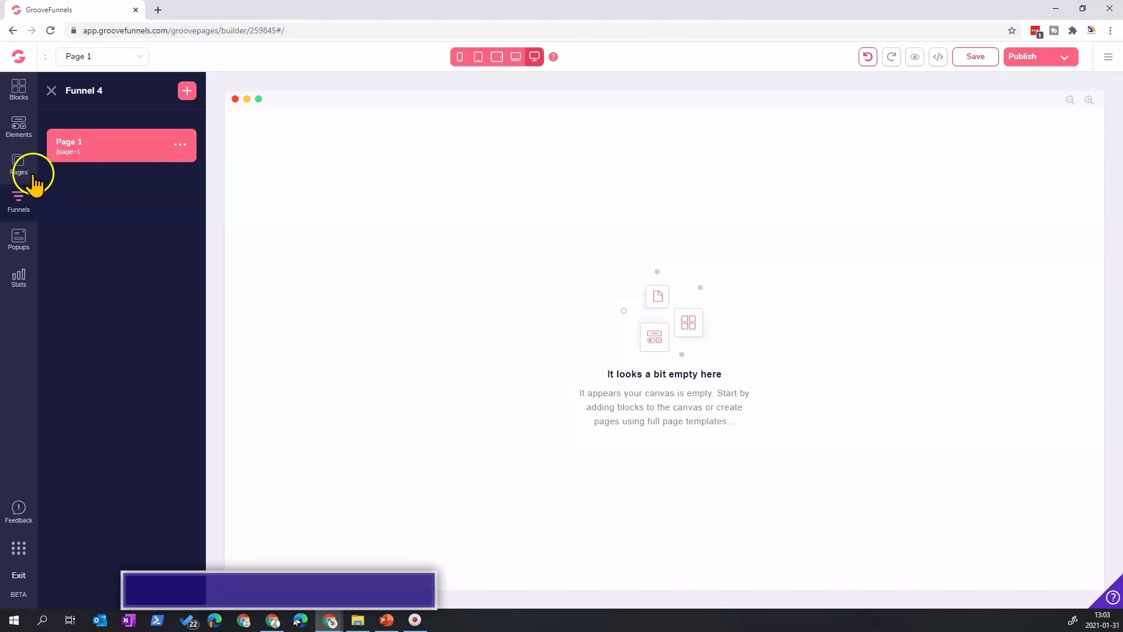
# - Open the new page's settings and rename the page LP4.1-SignUp
pyautogui.click(180, 144)
pyautogui.click(77, 179)
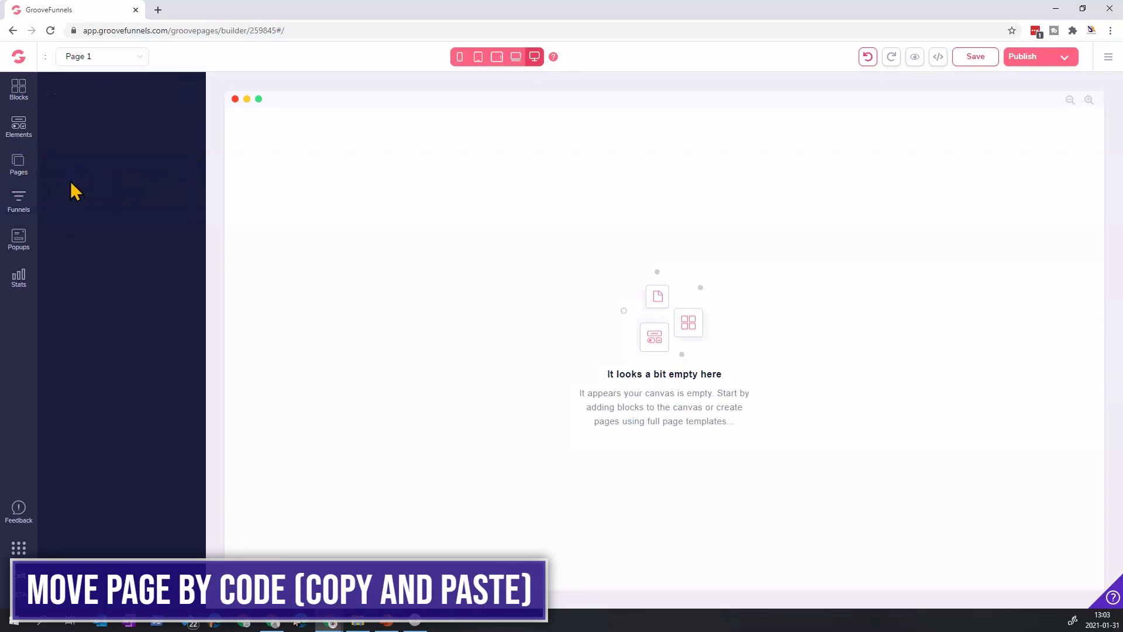
pyautogui.tripleClick(107, 146)
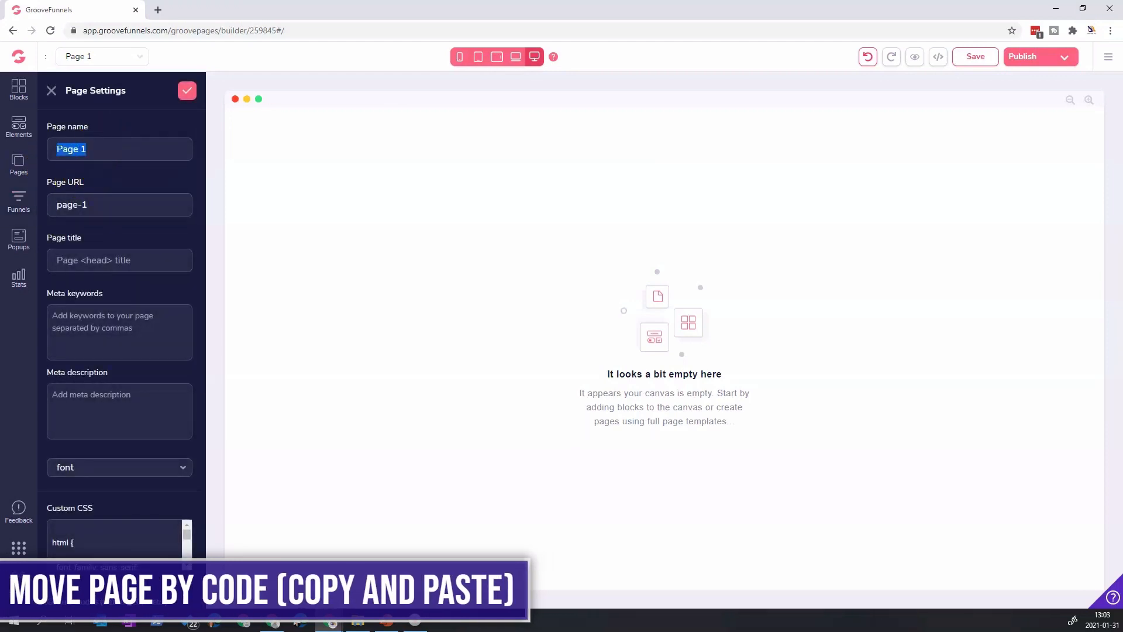
pyautogui.write('LP')
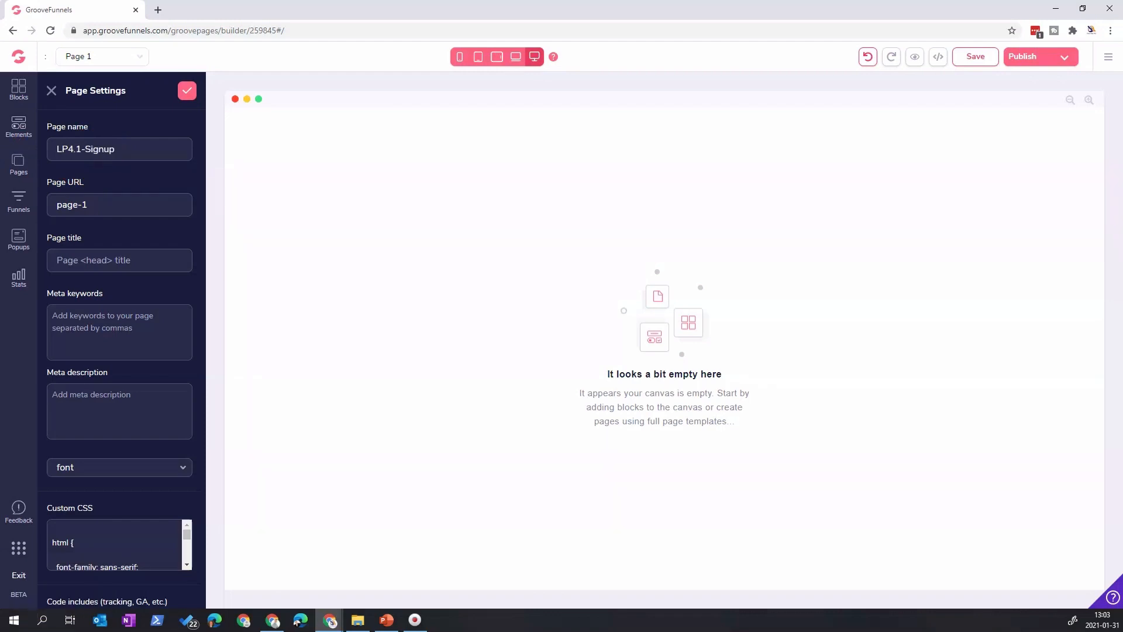
pyautogui.write('4.1-Signup')
pyautogui.click(115, 148)
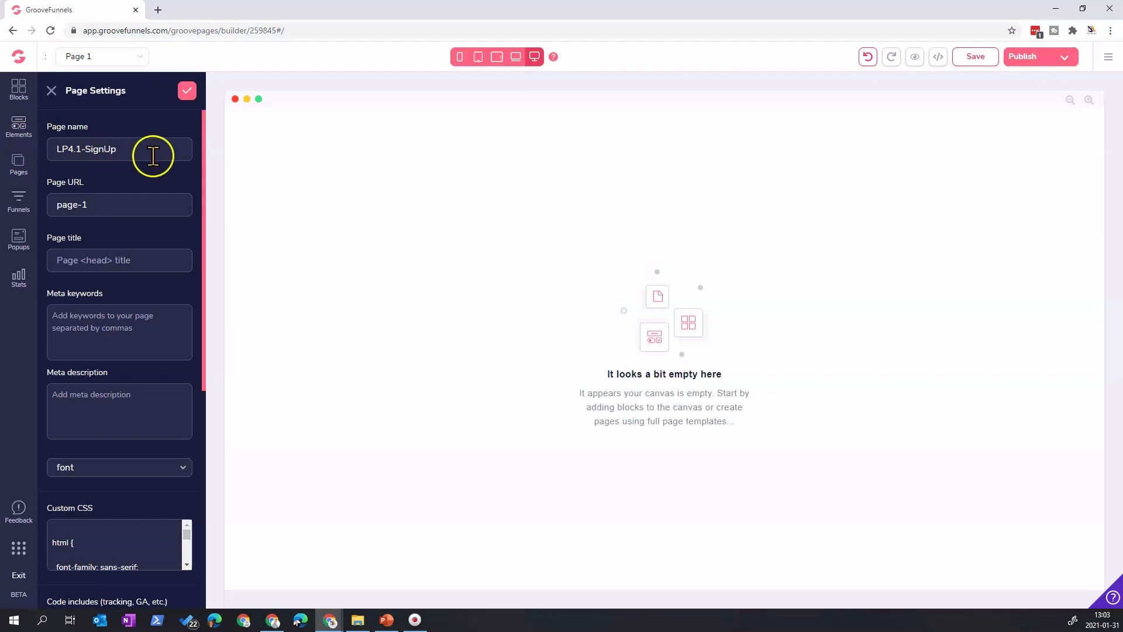
# - Set the page URL to LP41-SignUp and the page title to LP4.1-SignUp, and save the page settings
pyautogui.moveTo(153, 156); pyautogui.dragTo(30, 150)
pyautogui.hotkey('ctrl', 'c')
pyautogui.moveTo(115, 206); pyautogui.dragTo(26, 201)
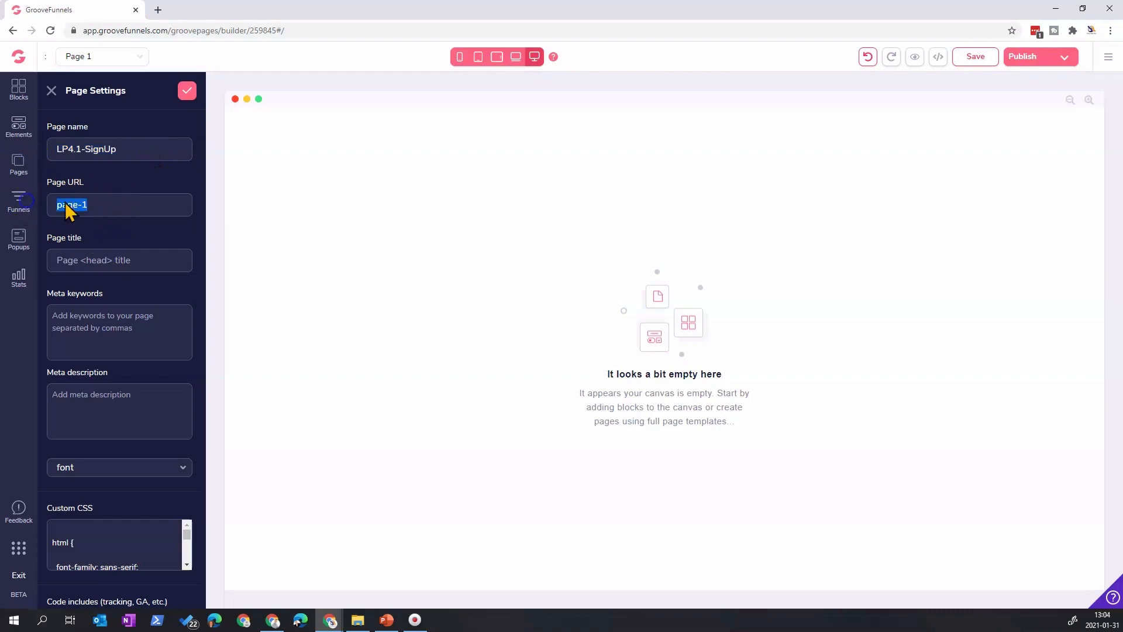
pyautogui.hotkey('ctrl', 'v')
pyautogui.doubleClick(80, 204)
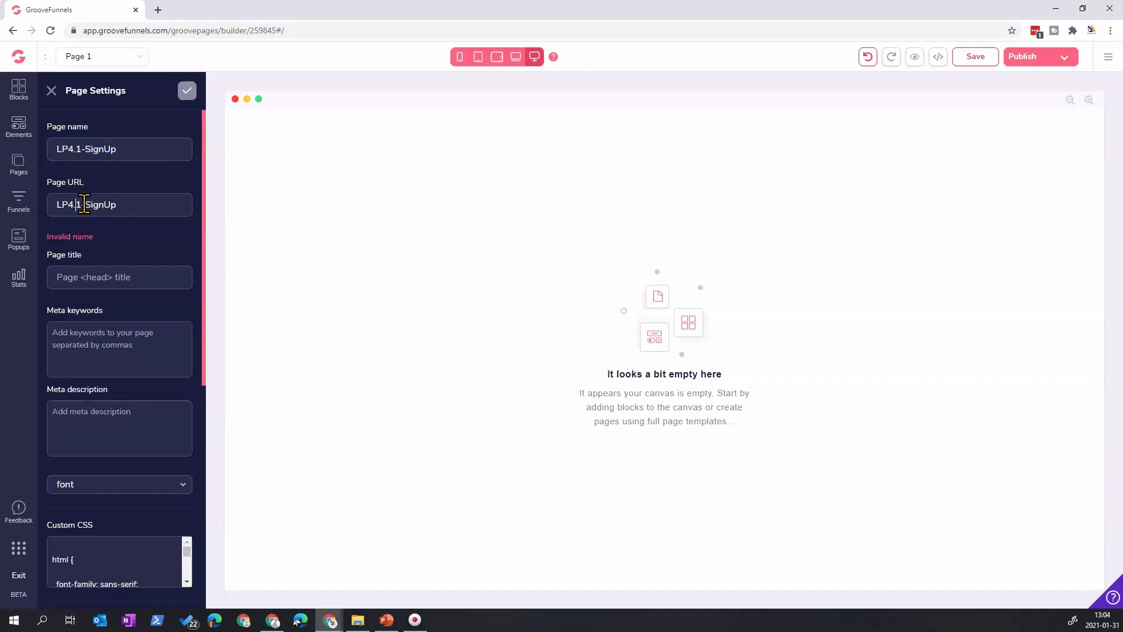
pyautogui.click(99, 260)
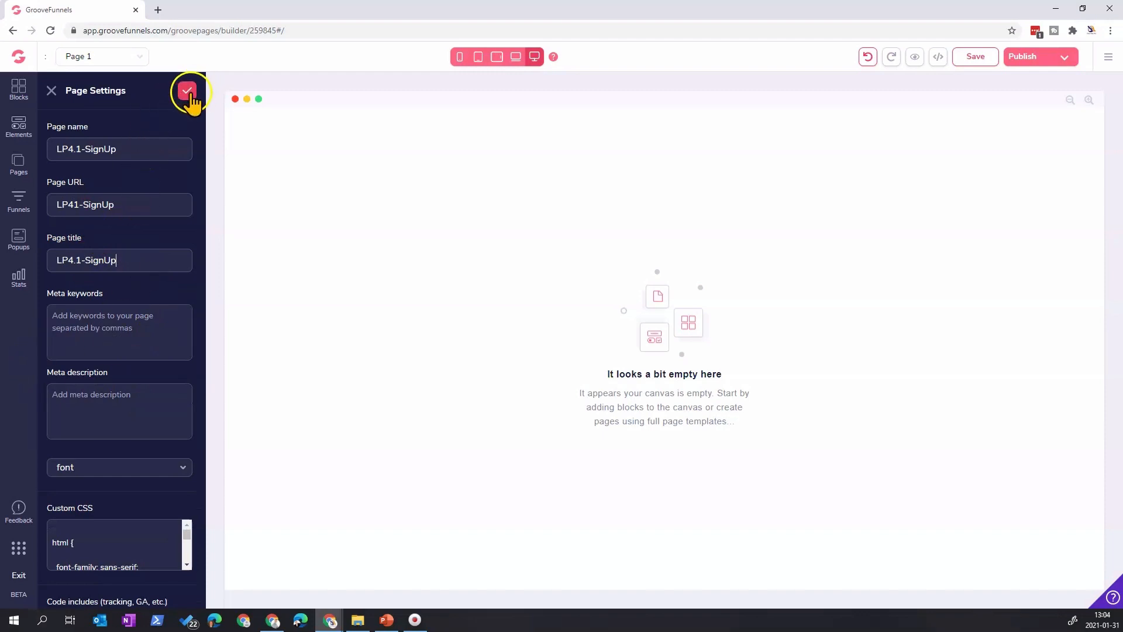
pyautogui.click(188, 92)
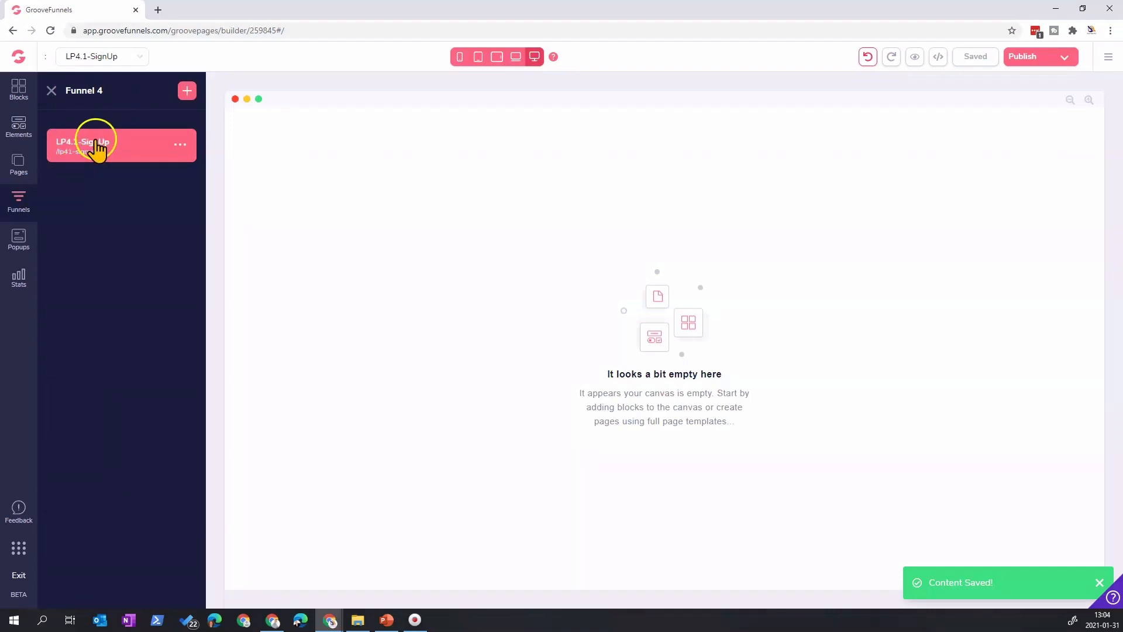
# - Open the LP4 - Signup page's source code, copy all of it, and close the code editor
pyautogui.click(100, 180)
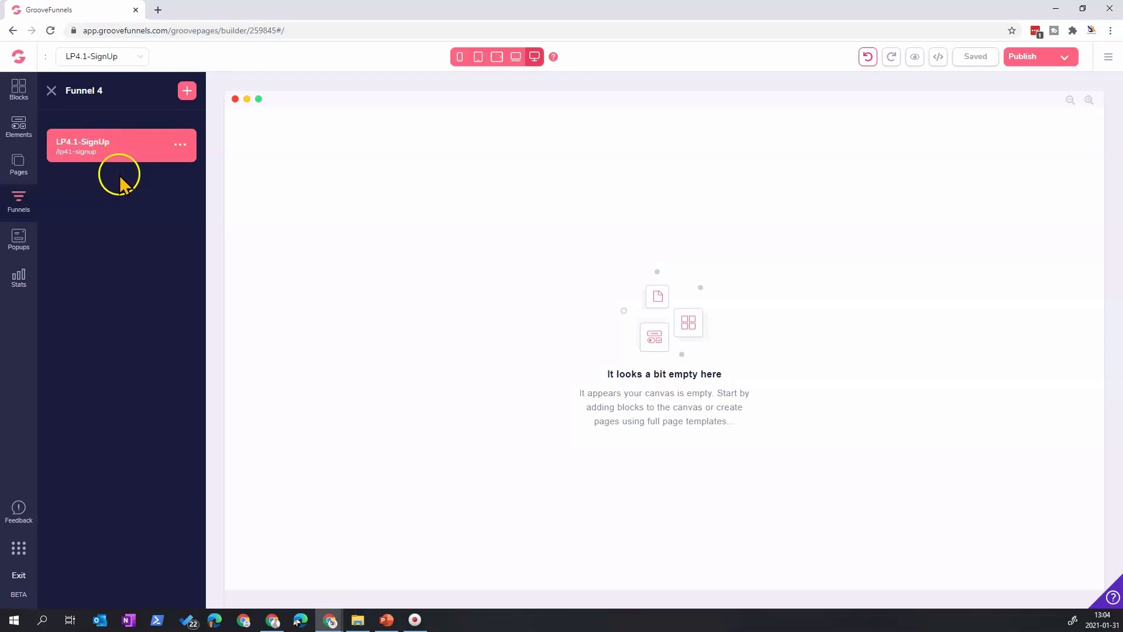
pyautogui.click(22, 167)
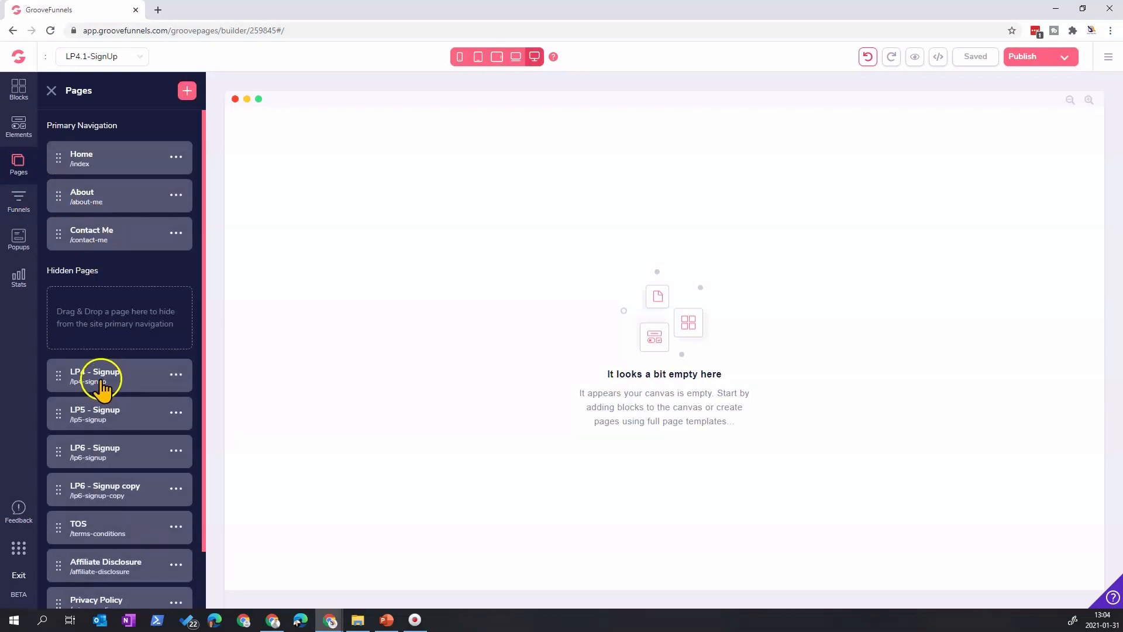
pyautogui.click(102, 386)
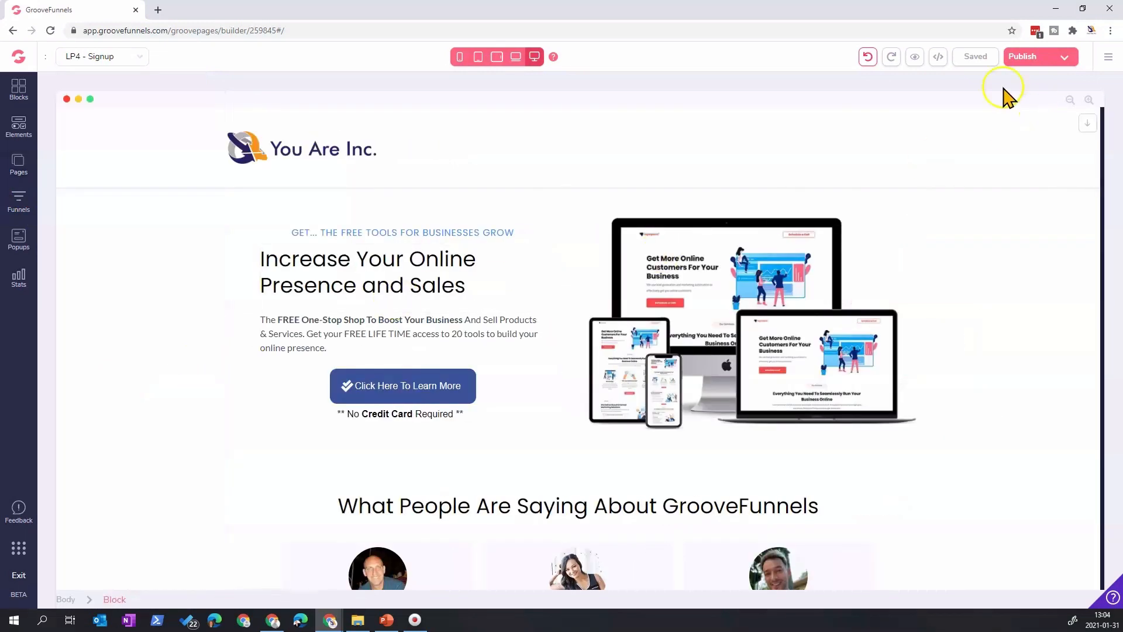
pyautogui.click(938, 57)
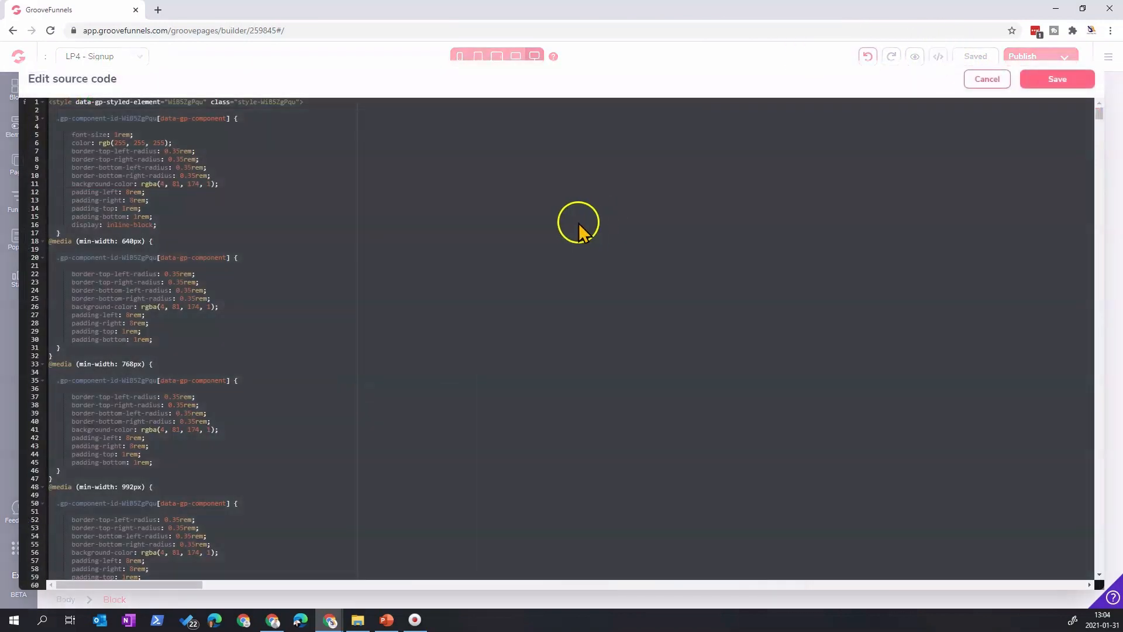
pyautogui.click(576, 223)
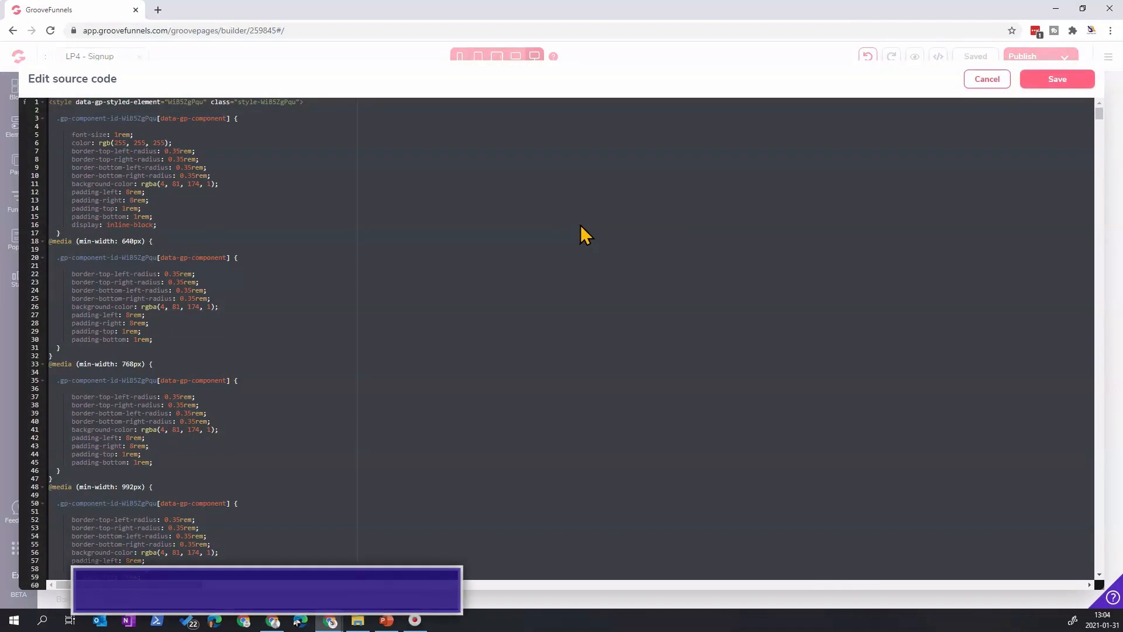
pyautogui.click(986, 81)
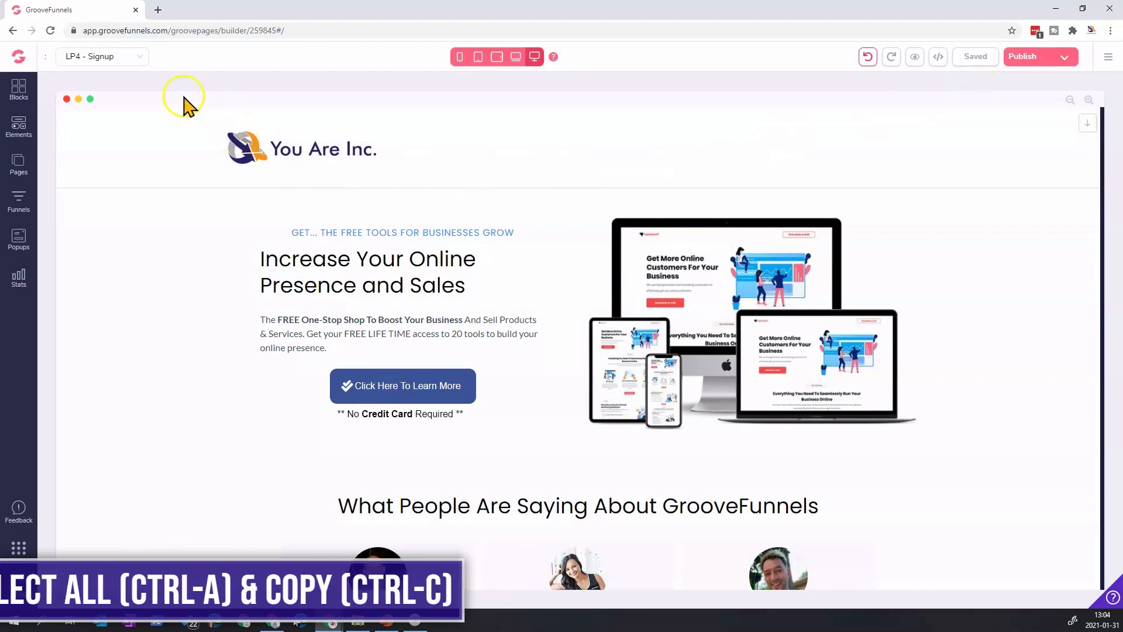
# - Switch to the LP4.1-SignUp page and open its source code editor
pyautogui.click(127, 58)
pyautogui.scroll(-5, 120, 193)
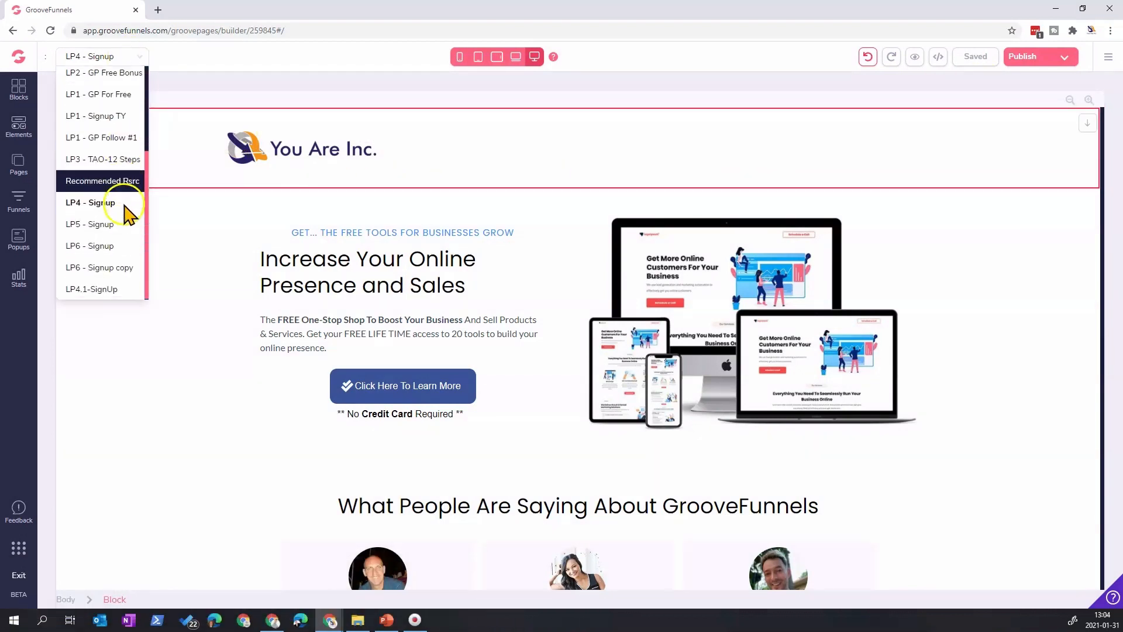
pyautogui.click(91, 290)
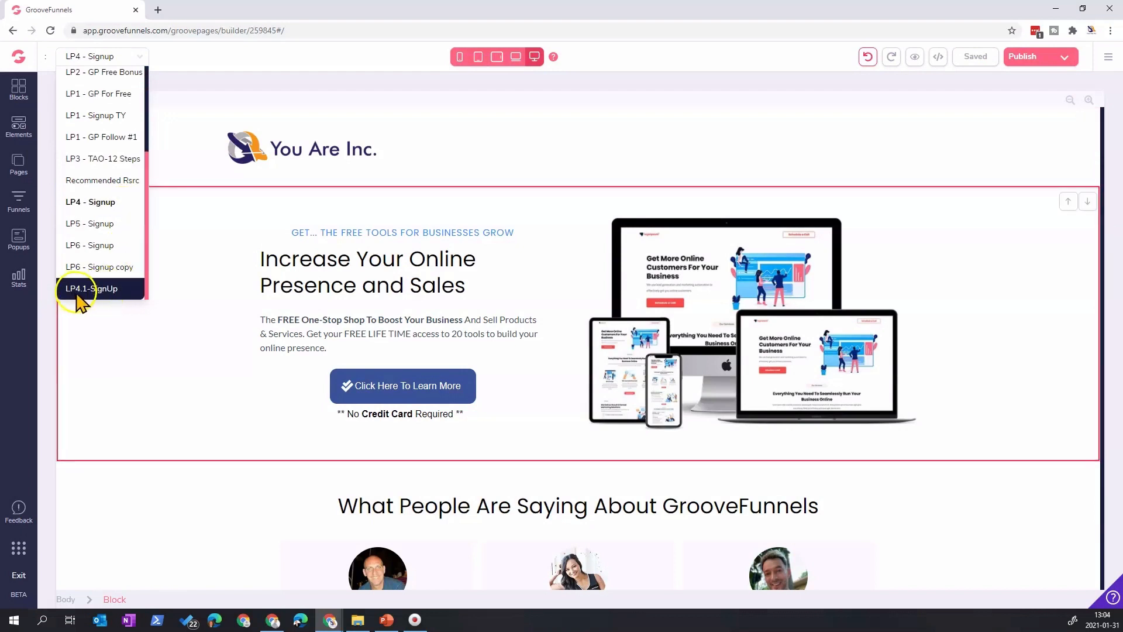
pyautogui.click(91, 289)
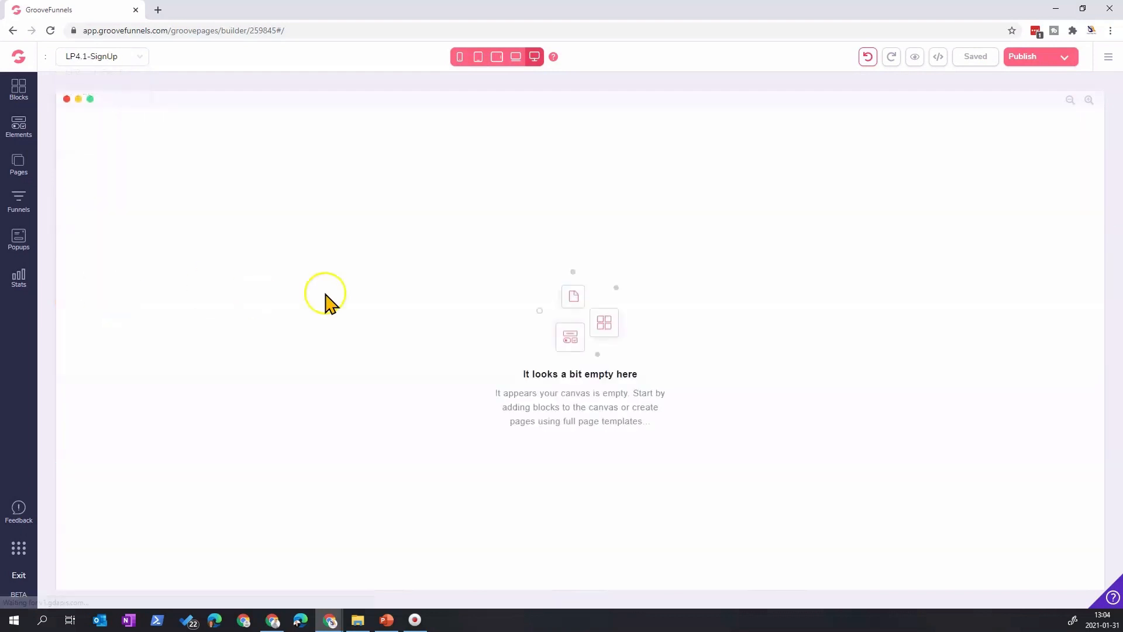
pyautogui.click(939, 58)
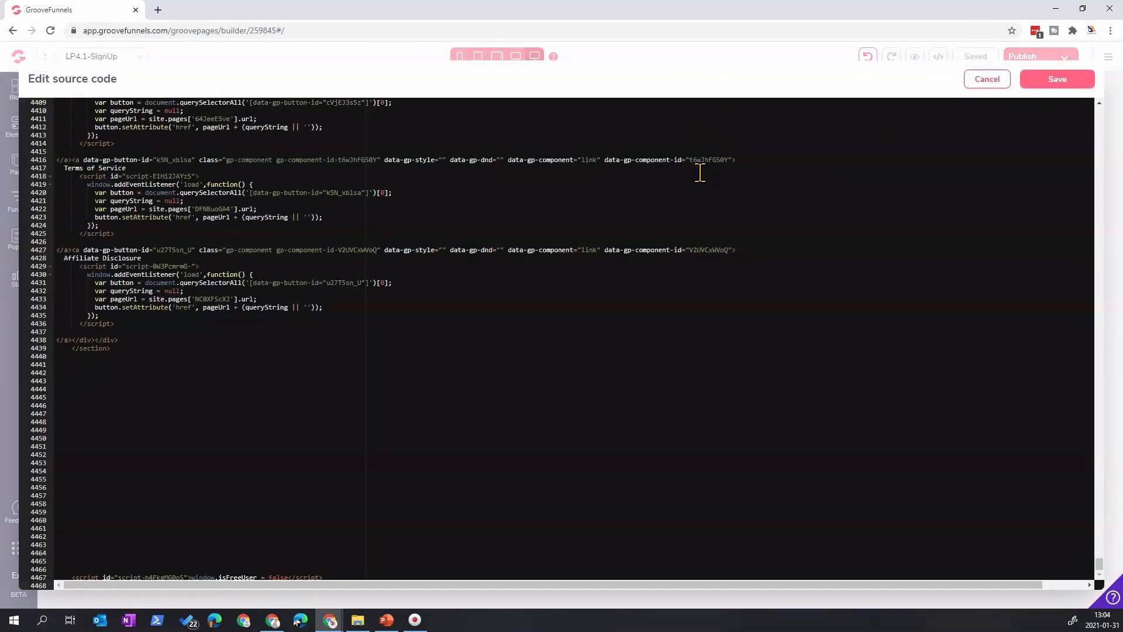
# - Save the pasted source code of the LP4.1-SignUp page
pyautogui.click(1055, 80)
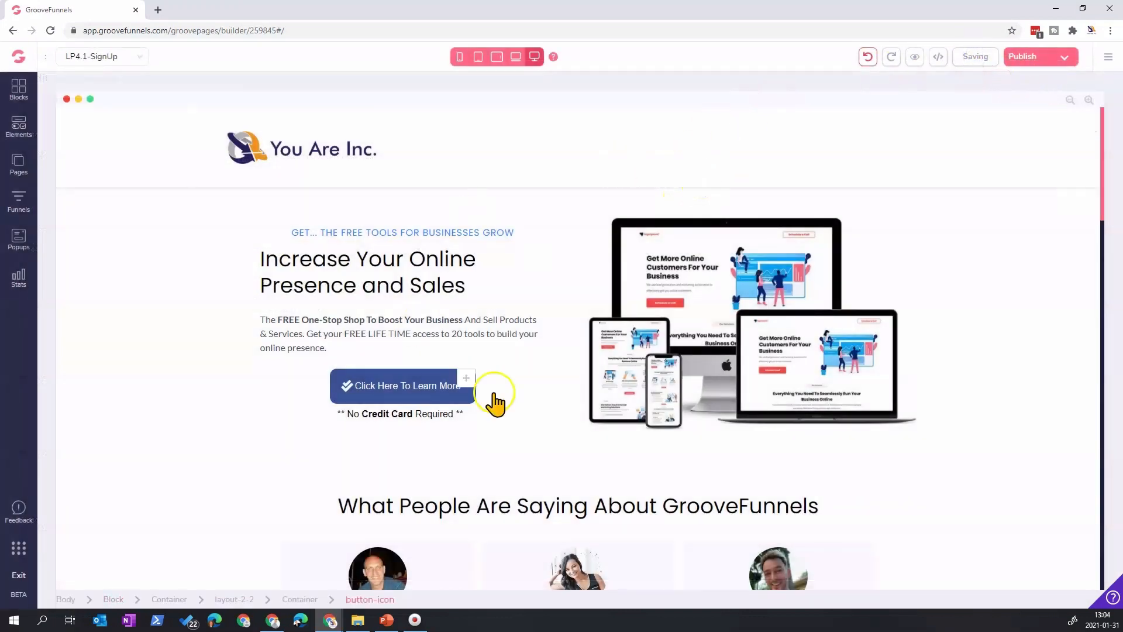
pyautogui.scroll(-5, 561, 371)
pyautogui.scroll(-2, 563, 369)
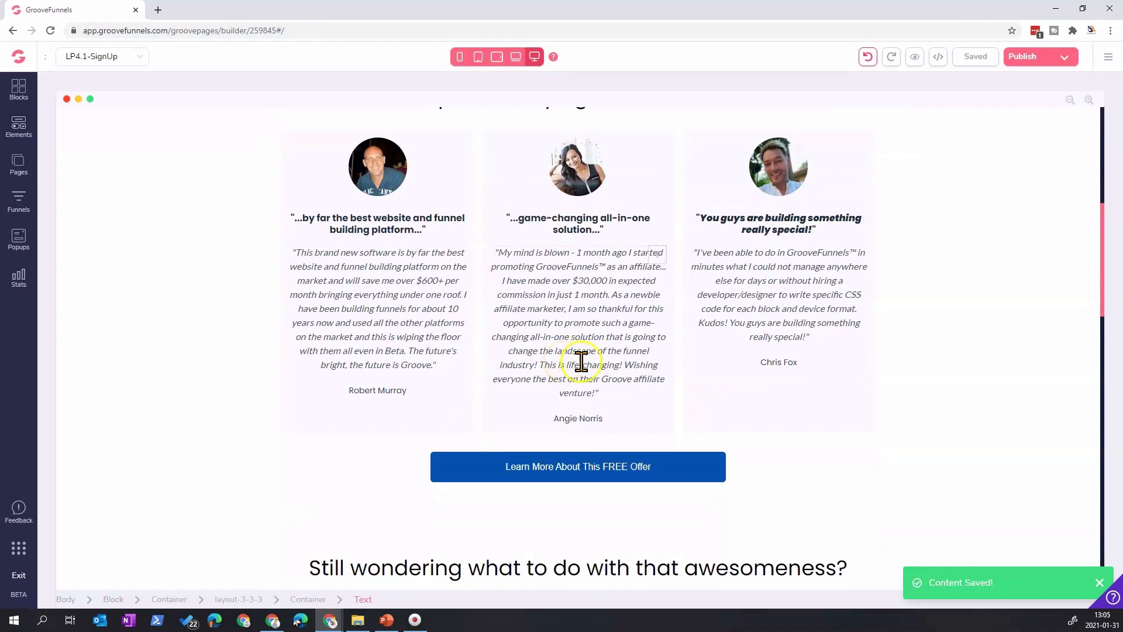
# - Compare the Learn More About This FREE Offer button's link settings on the LP4.1-SignUp and LP4 - Signup pages
pyautogui.click(620, 466)
pyautogui.click(620, 466)
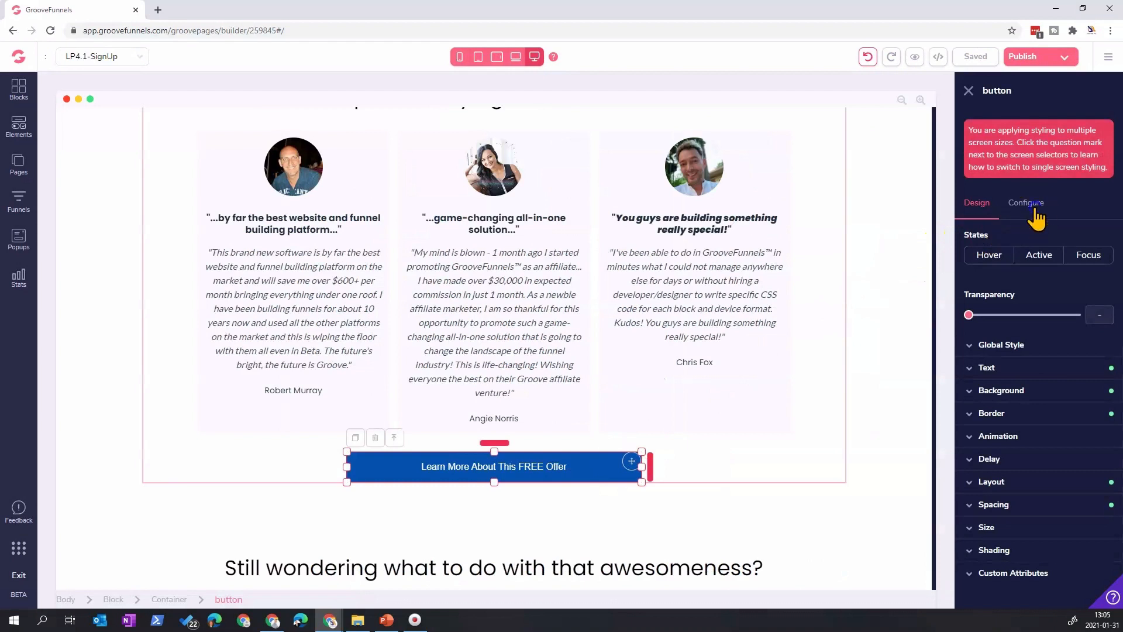
pyautogui.click(1033, 211)
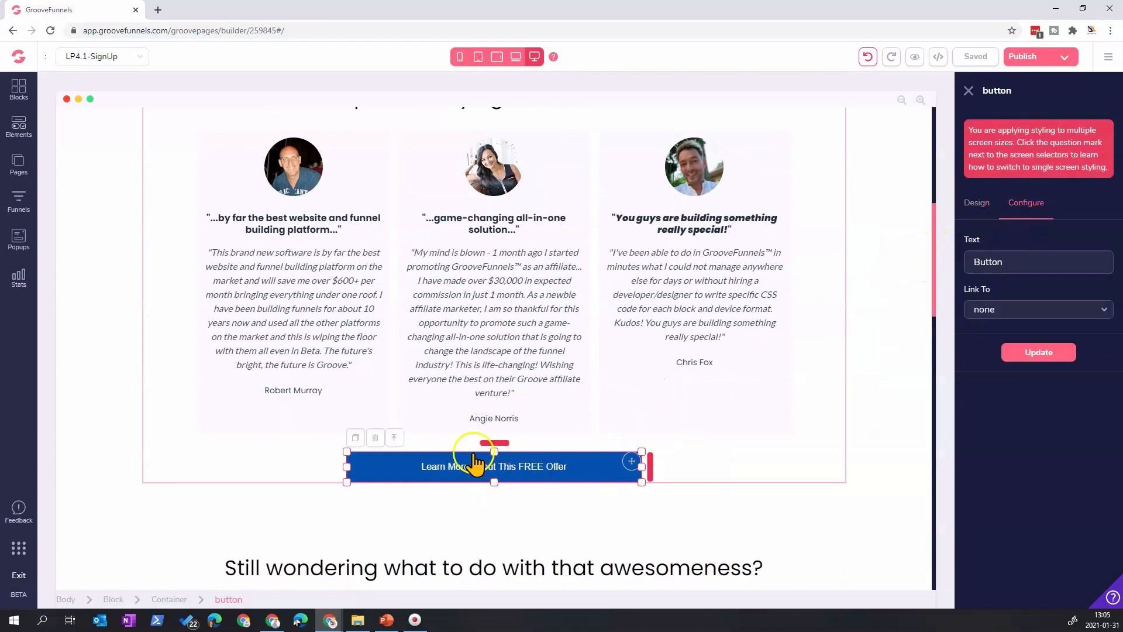
pyautogui.click(113, 53)
pyautogui.scroll(-3, 117, 287)
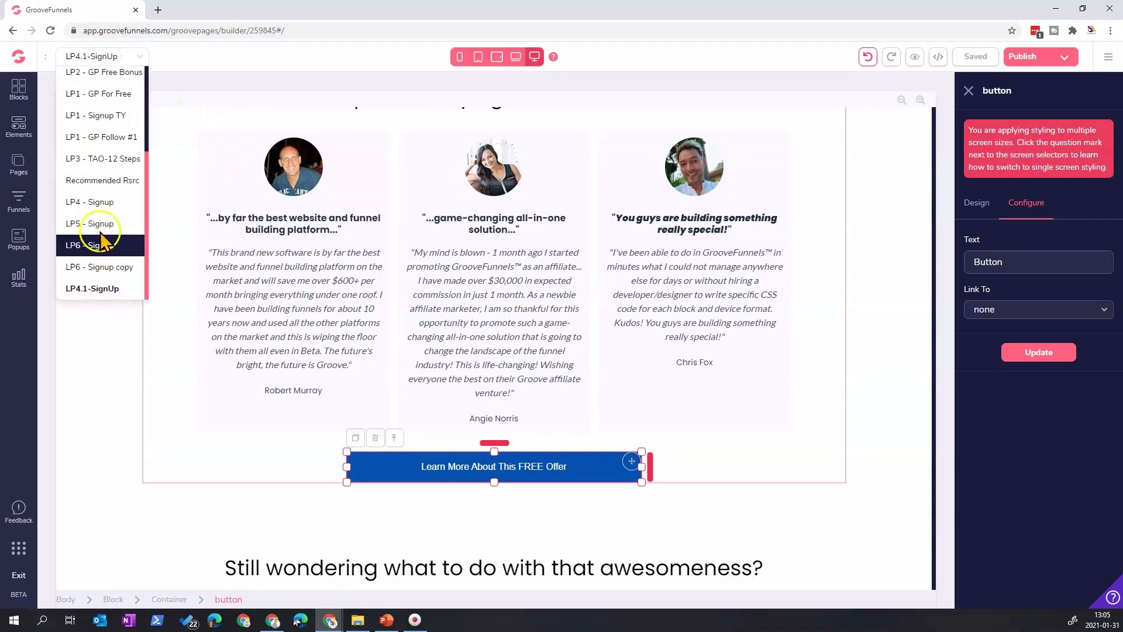
pyautogui.click(108, 201)
pyautogui.click(582, 462)
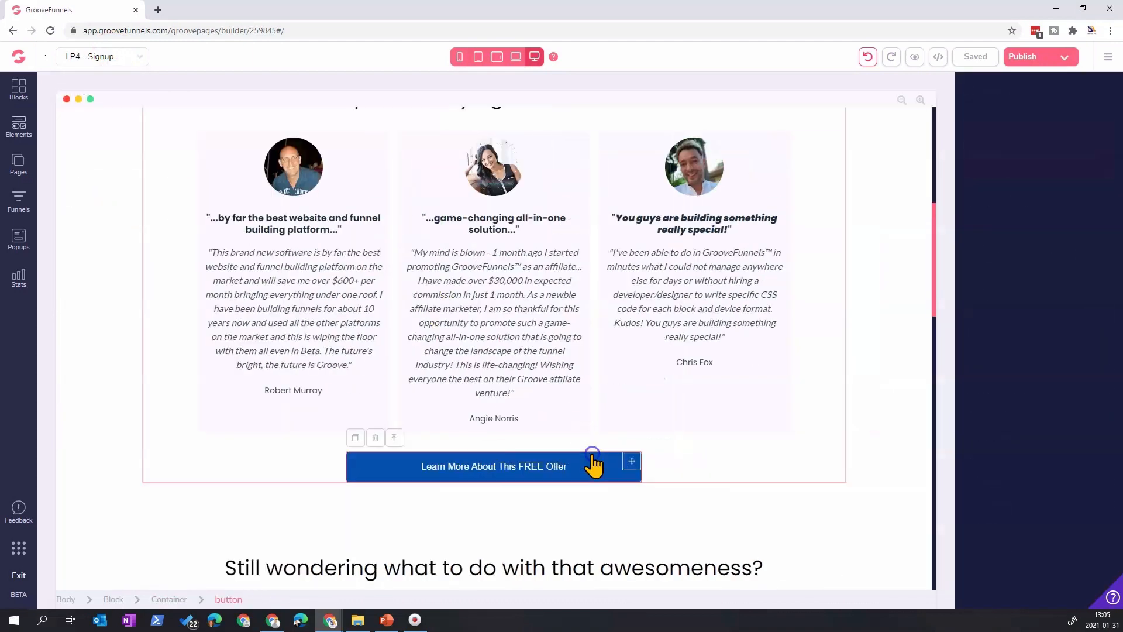
pyautogui.click(1025, 205)
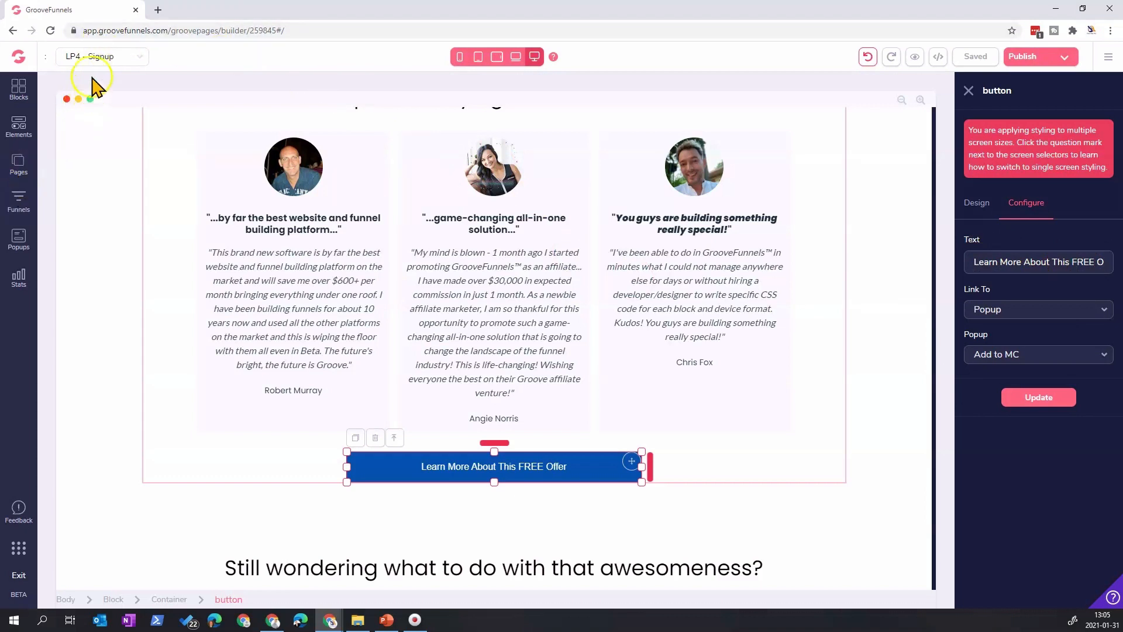
pyautogui.click(100, 56)
pyautogui.scroll(-5, 95, 275)
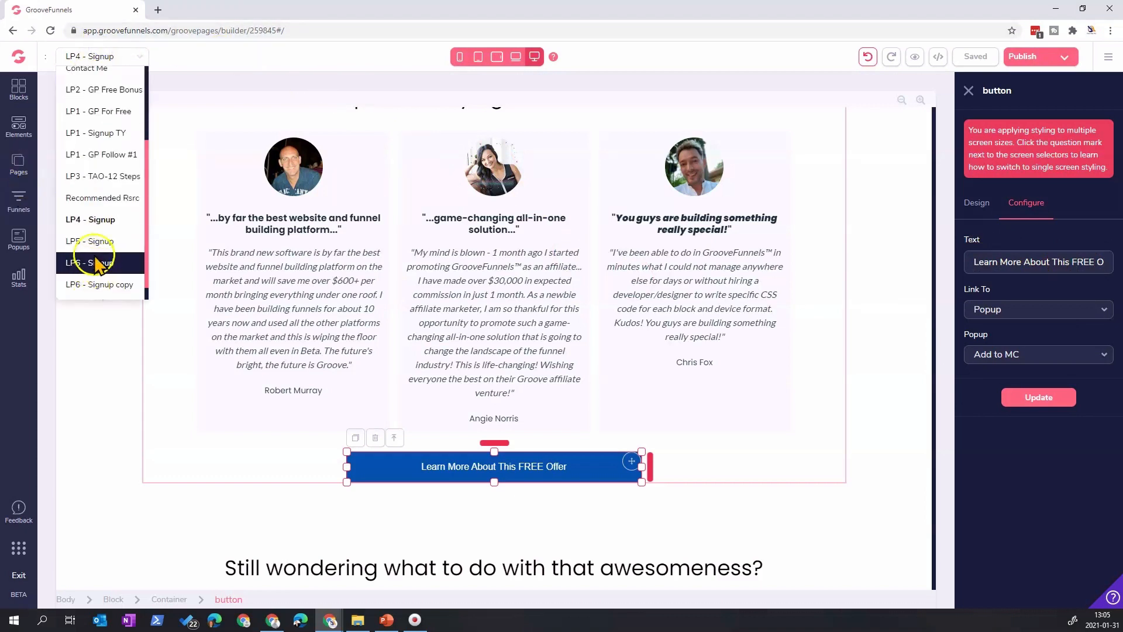
pyautogui.scroll(-1, 111, 284)
pyautogui.click(110, 287)
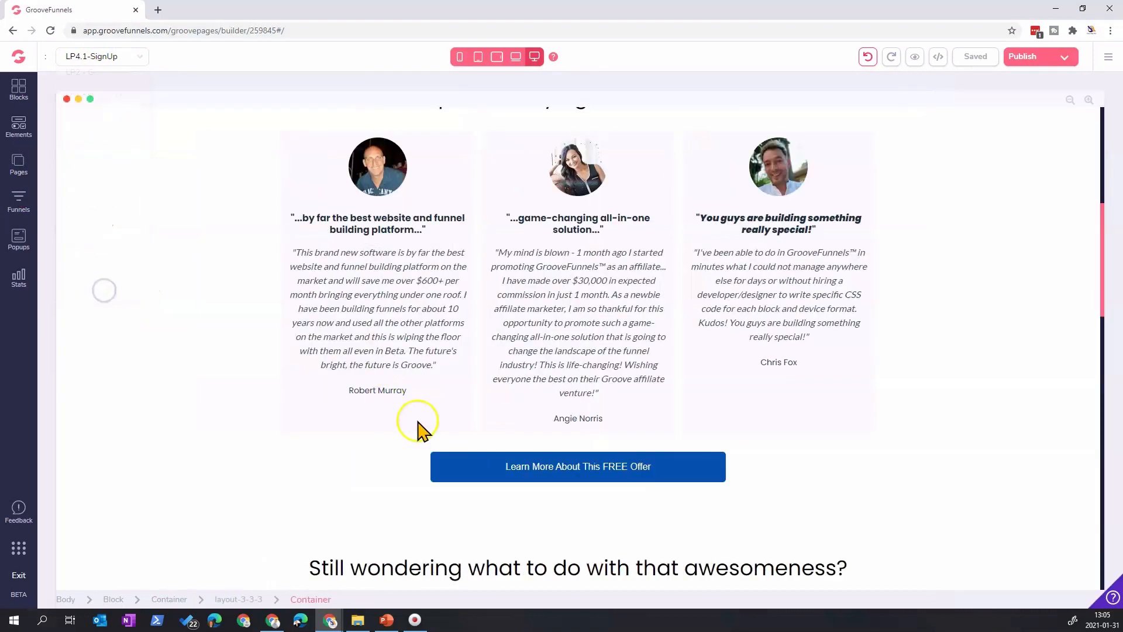
pyautogui.click(585, 480)
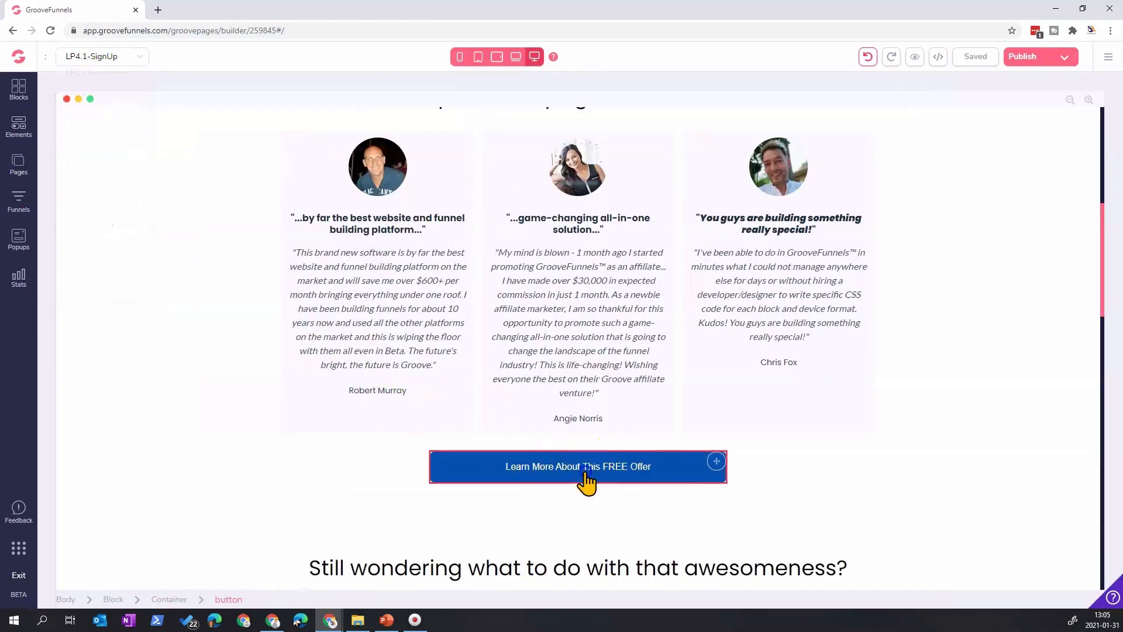
pyautogui.click(1012, 221)
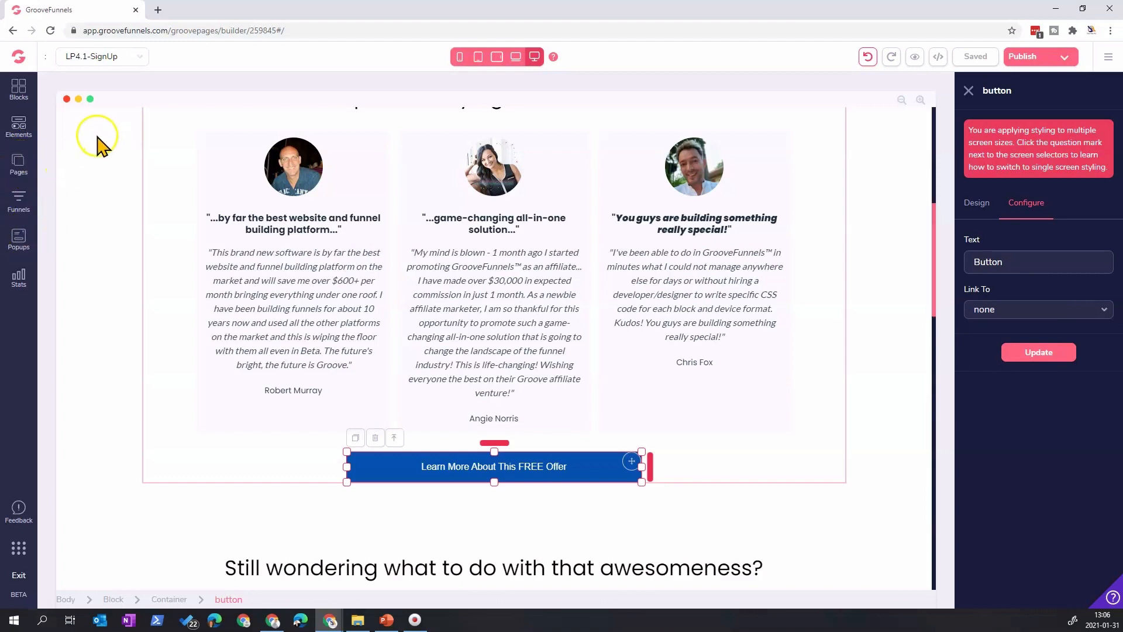
# - Reassign the Add to MC popup to appear on the LP4.1-SignUp page and save the popup
pyautogui.click(19, 238)
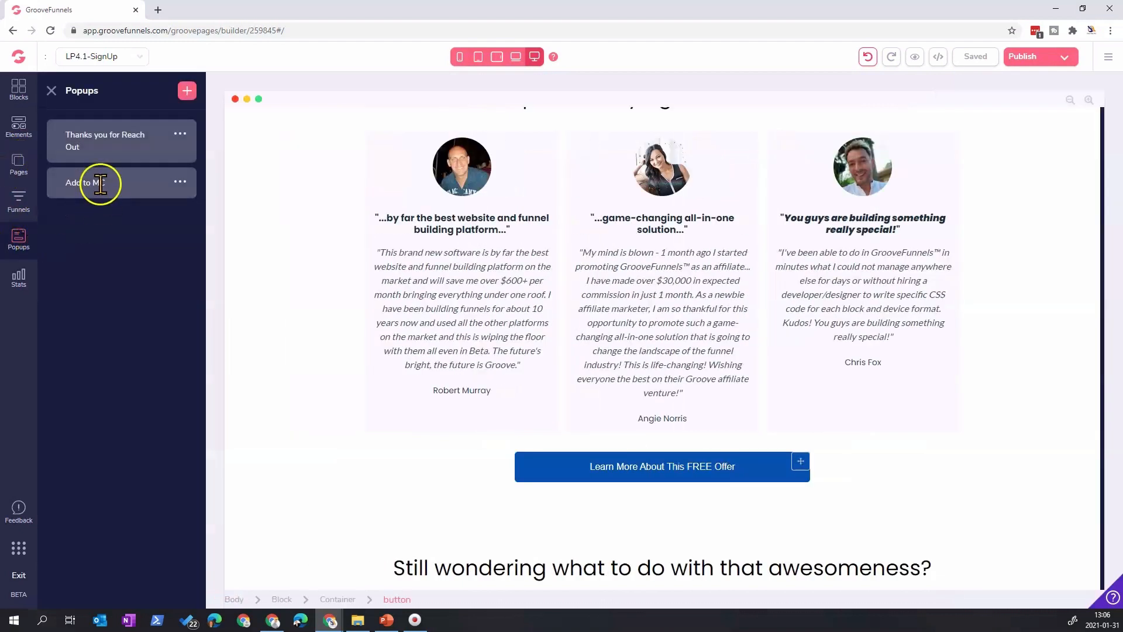
pyautogui.click(165, 186)
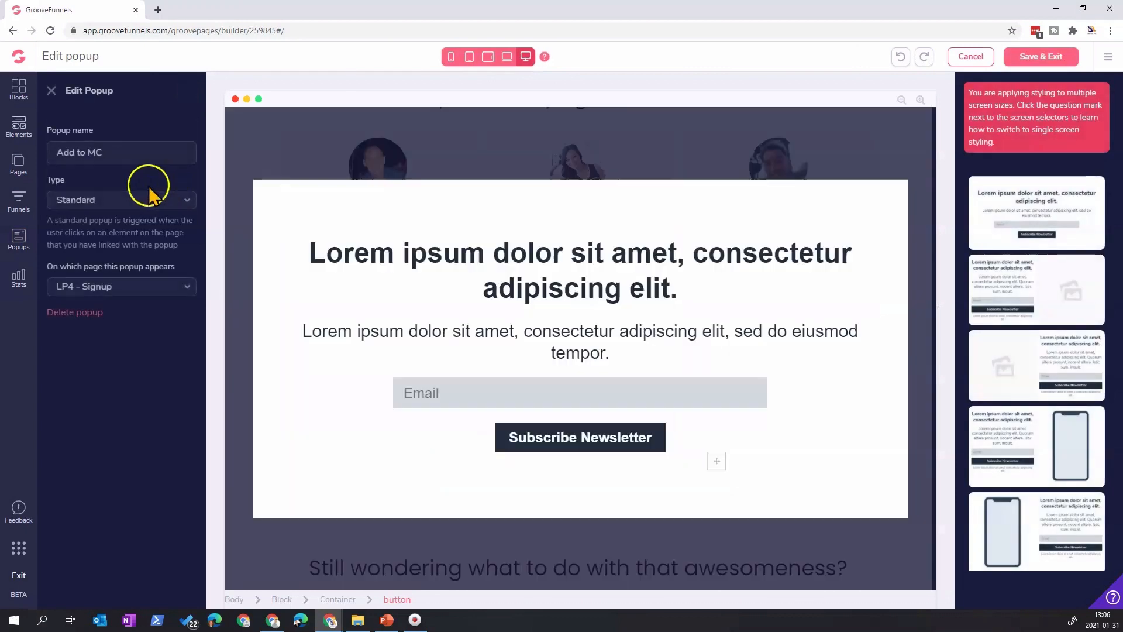
pyautogui.click(134, 287)
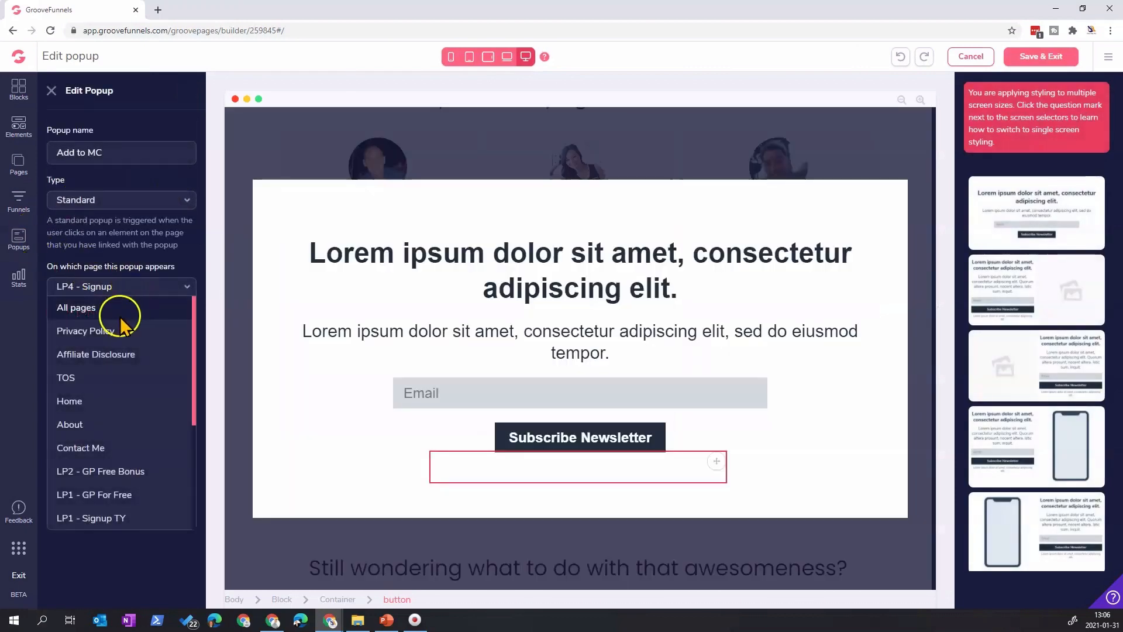
pyautogui.scroll(-3, 120, 430)
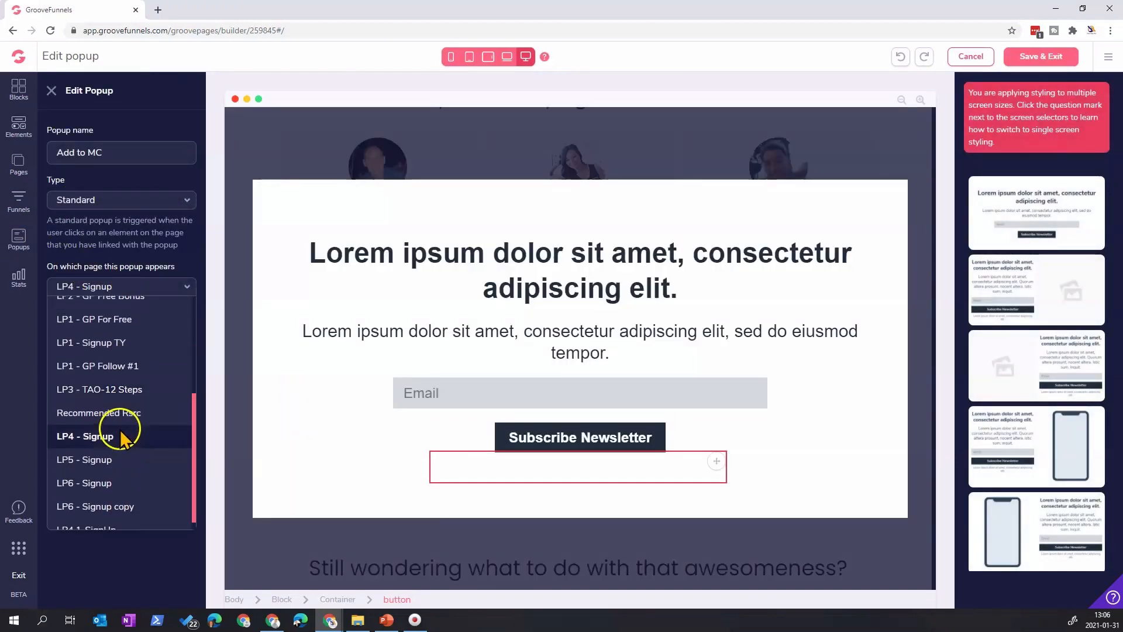
pyautogui.scroll(-1, 134, 430)
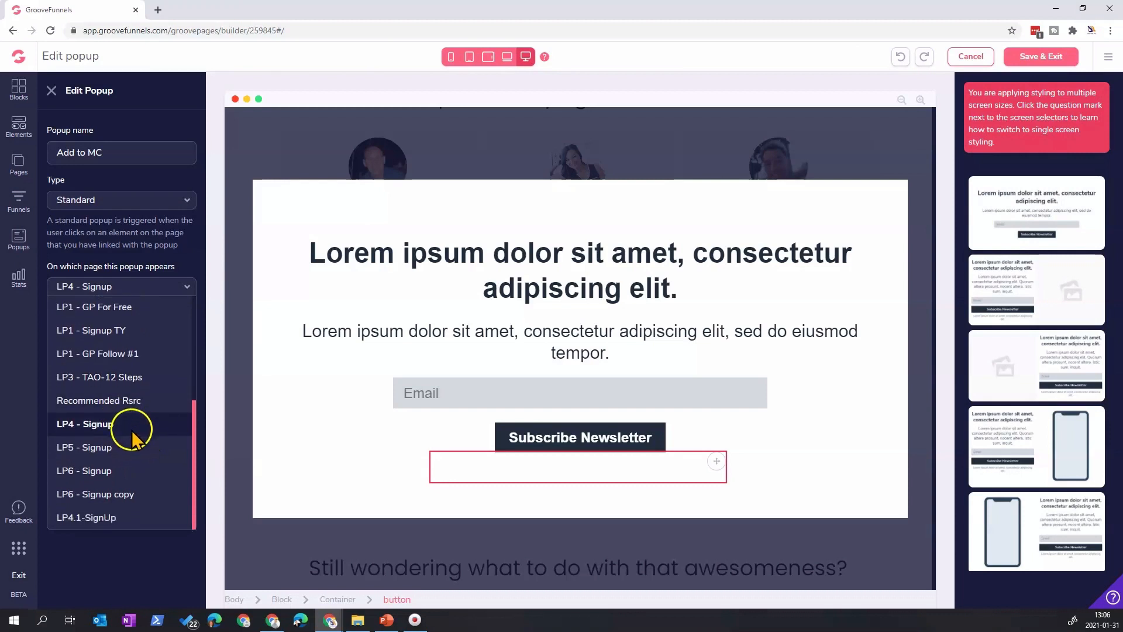
pyautogui.click(91, 519)
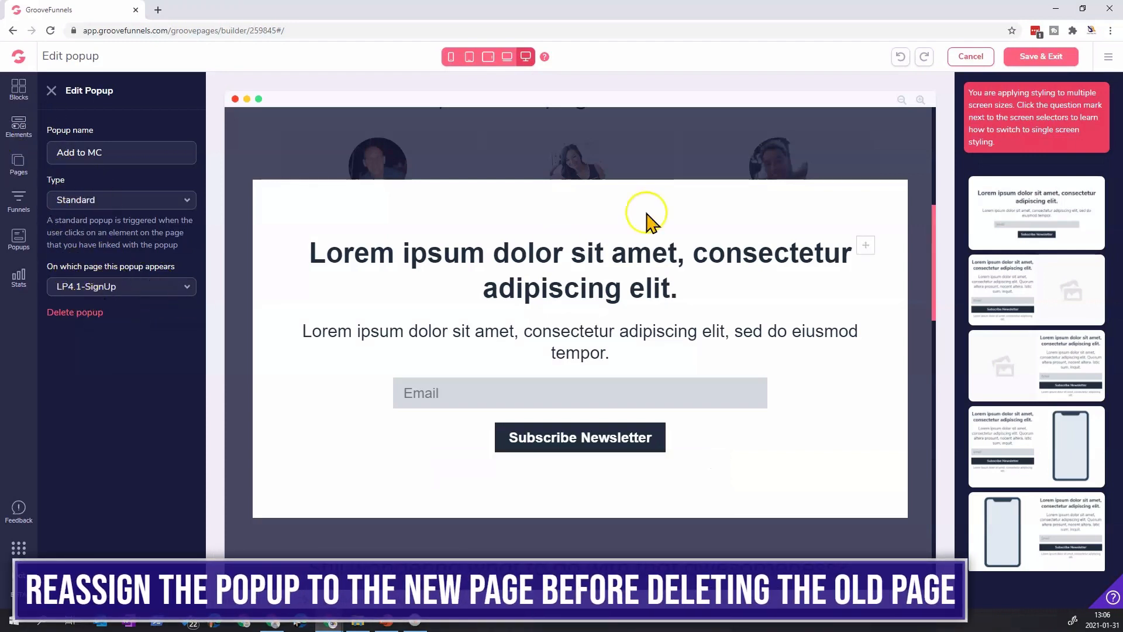
pyautogui.click(1038, 57)
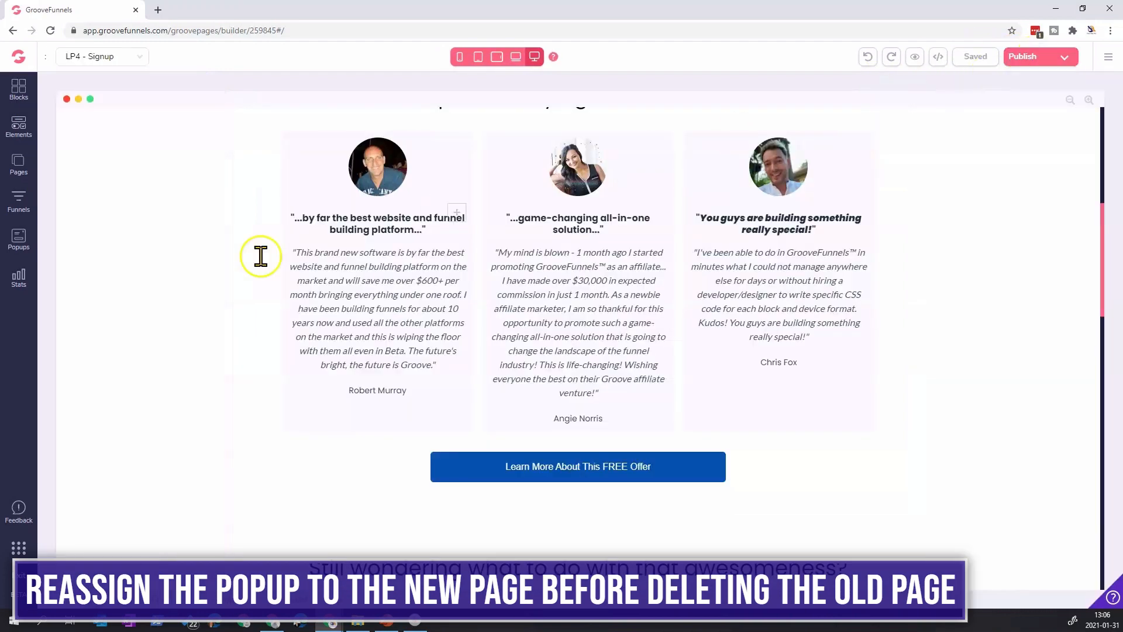
# - On LP4.1-SignUp, set the Learn More About This FREE Offer button's text to Learn... and link it to the Add to MC popup
pyautogui.click(119, 66)
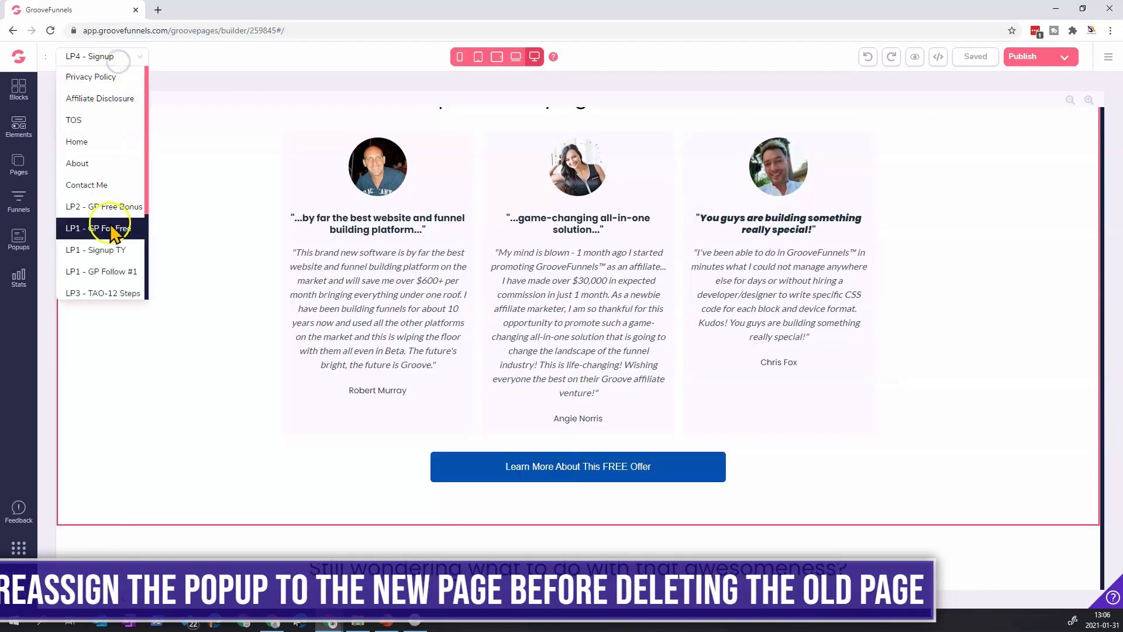
pyautogui.scroll(-3, 123, 284)
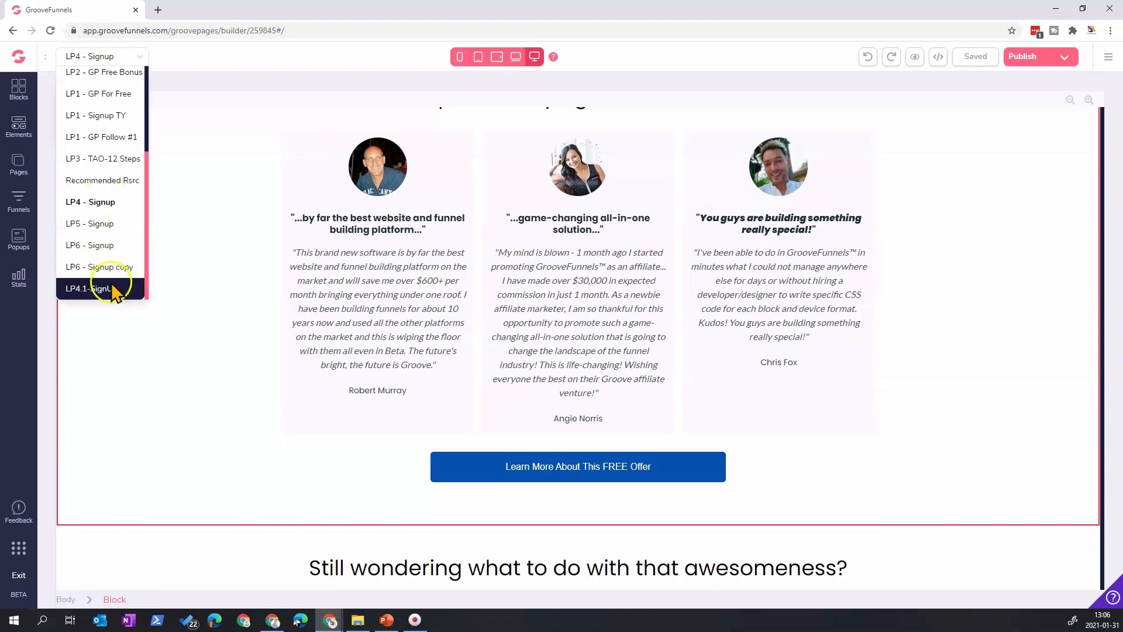
pyautogui.click(111, 289)
pyautogui.scroll(-8, 515, 371)
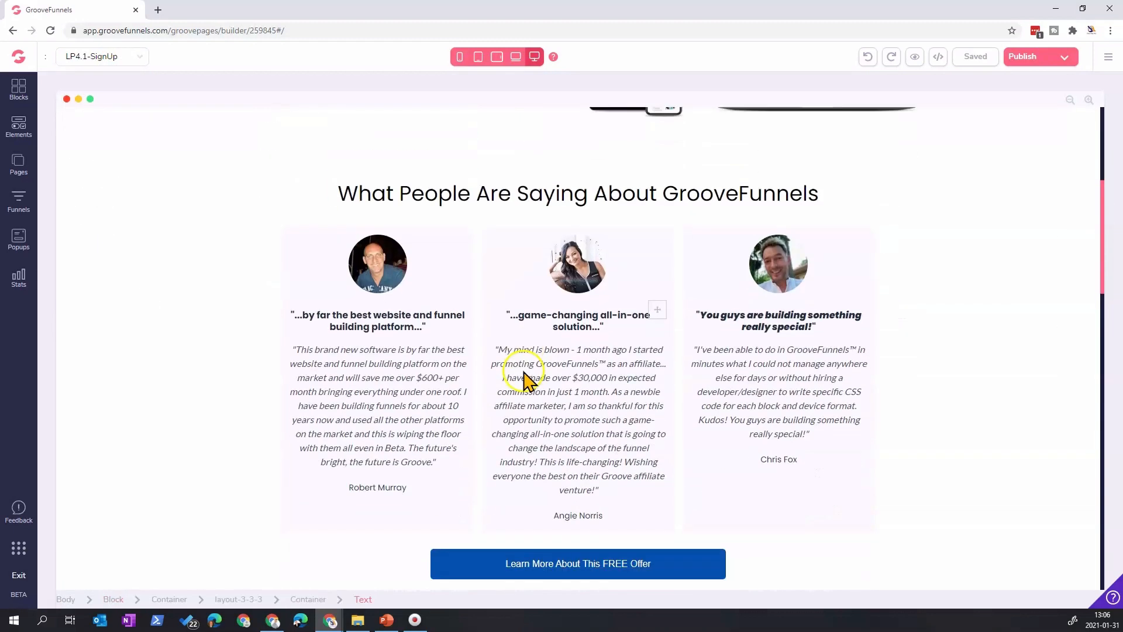
pyautogui.click(477, 358)
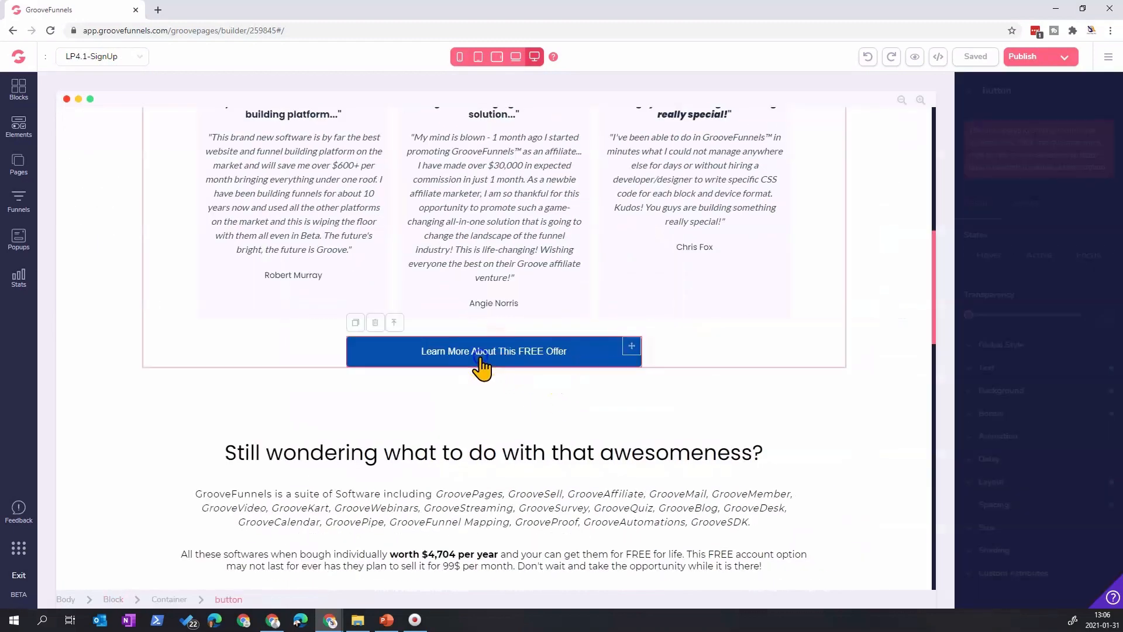
pyautogui.click(1034, 216)
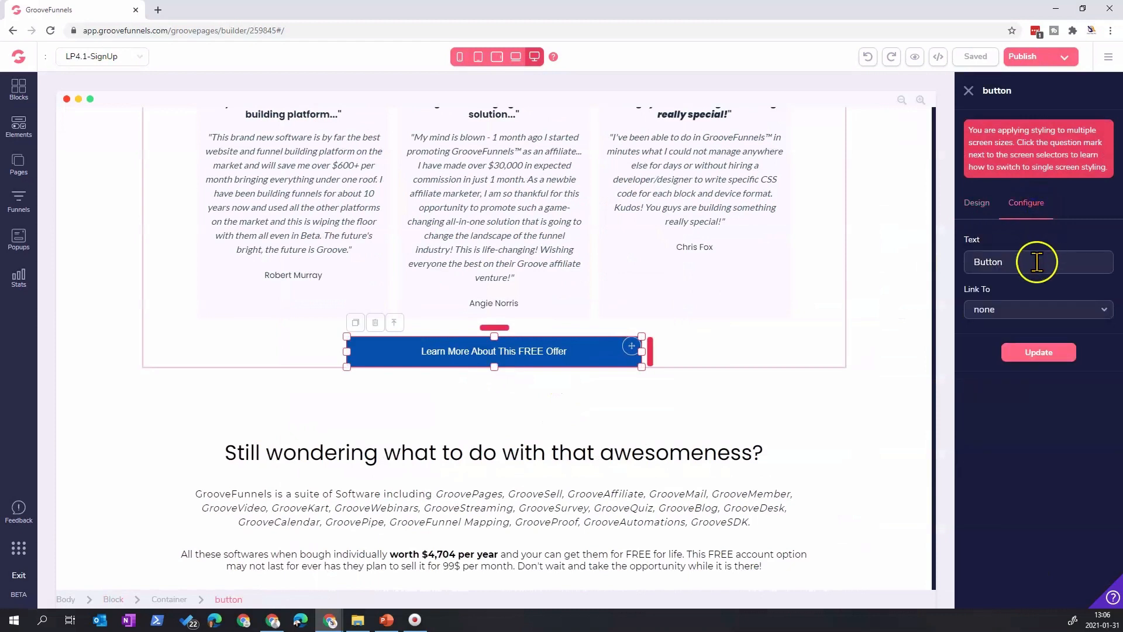
pyautogui.moveTo(1036, 262); pyautogui.dragTo(901, 266)
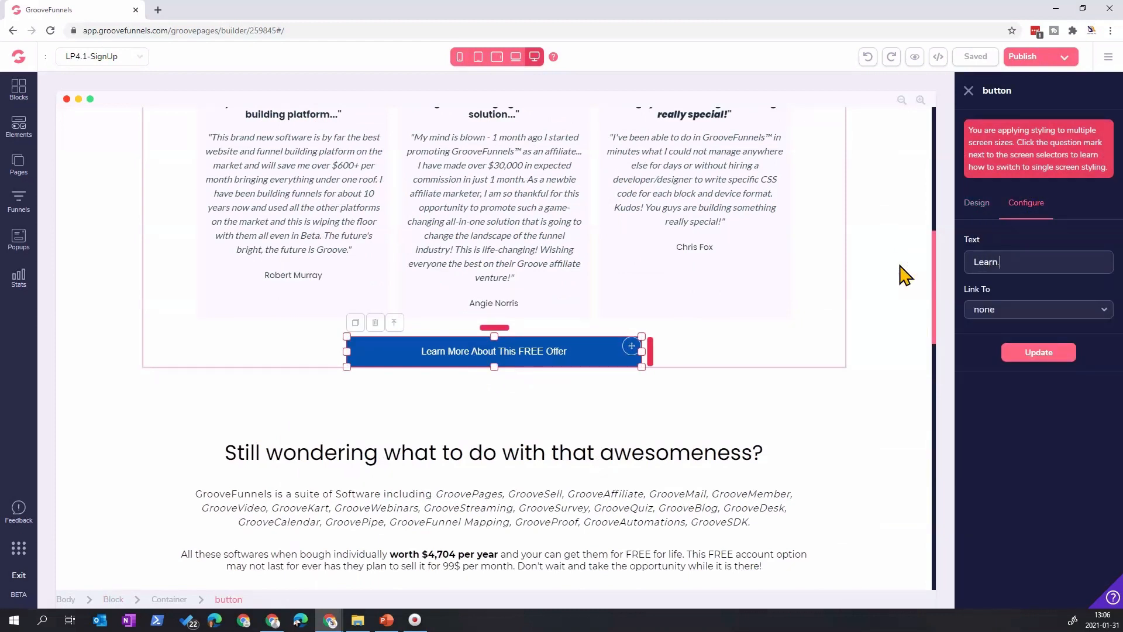
pyautogui.write('Learn...')
pyautogui.click(1000, 309)
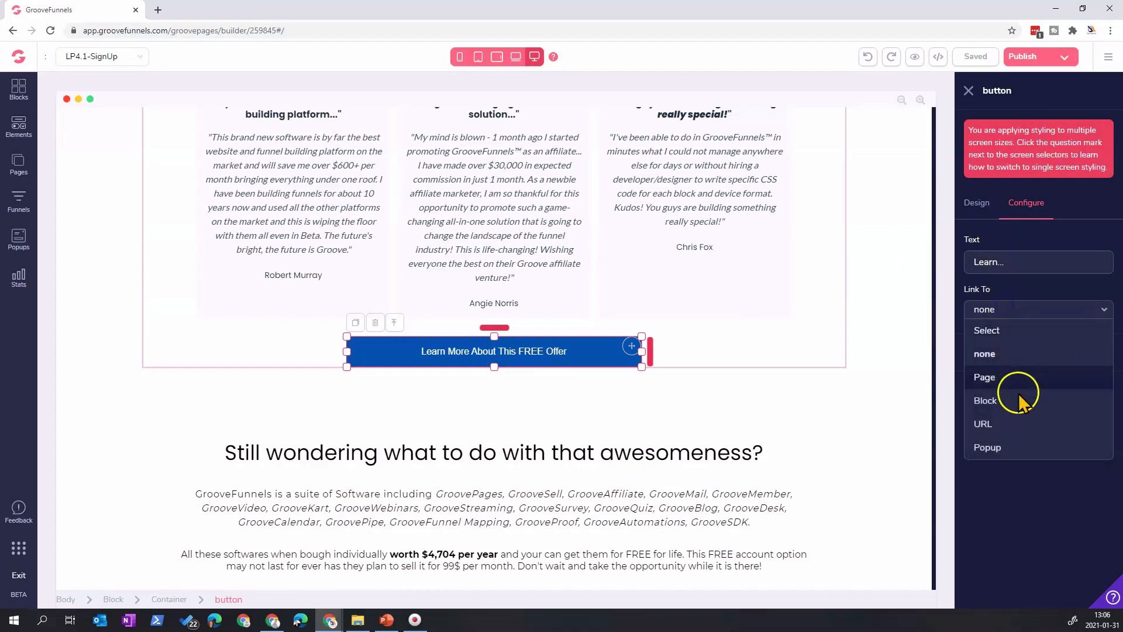
pyautogui.click(1001, 448)
pyautogui.click(1020, 358)
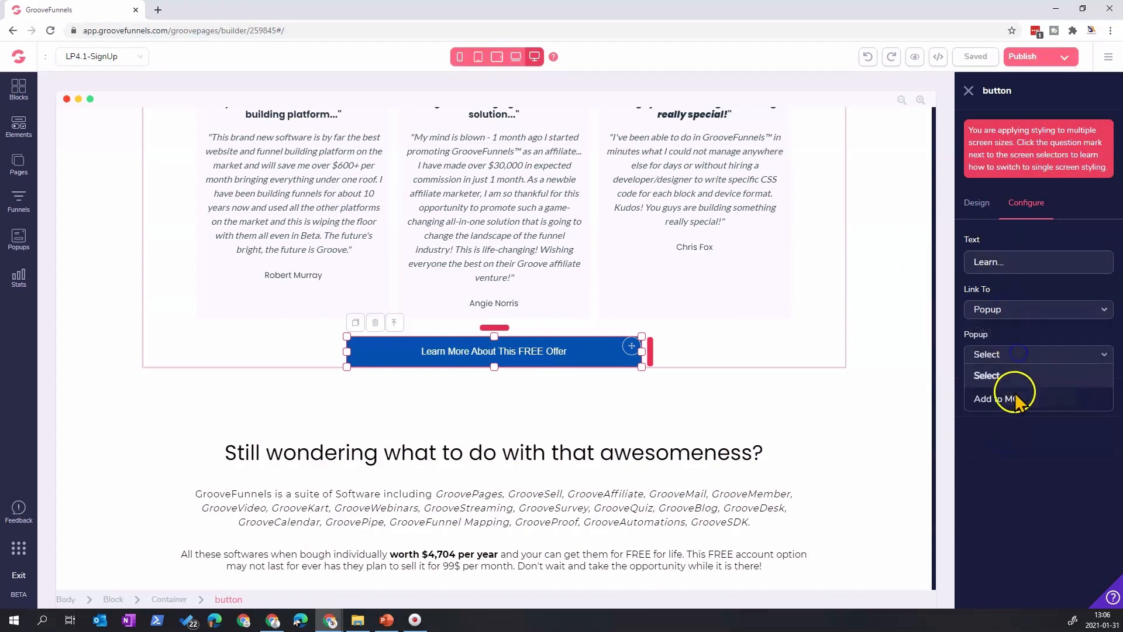
pyautogui.click(1020, 400)
pyautogui.click(1052, 397)
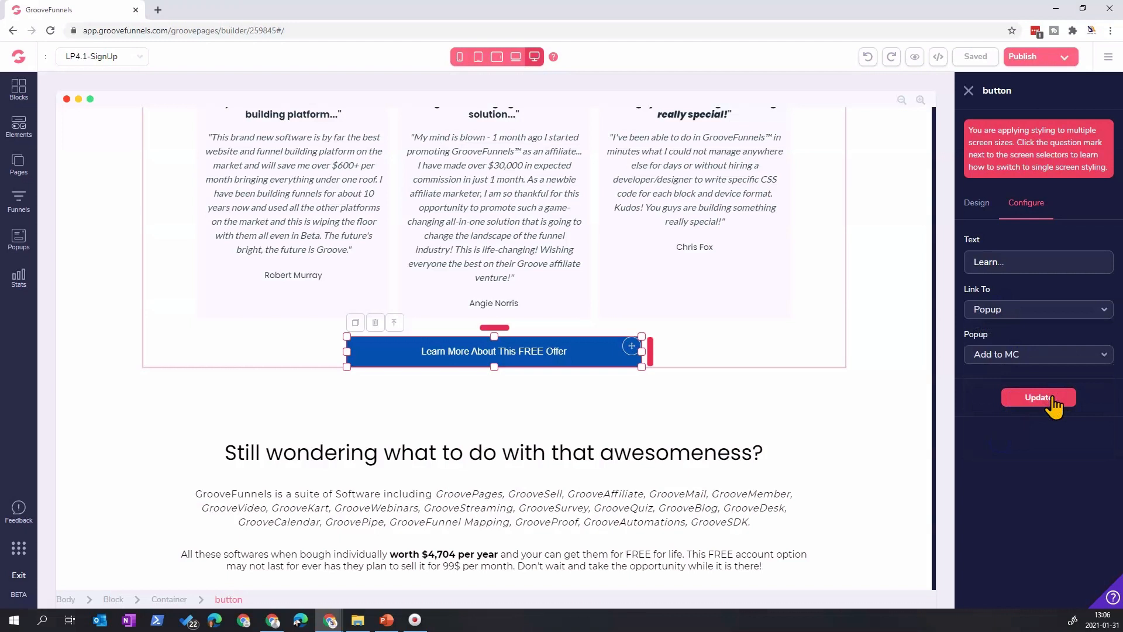
# - Review the updated button and the surrounding sections of the LP4.1-SignUp page
pyautogui.click(635, 358)
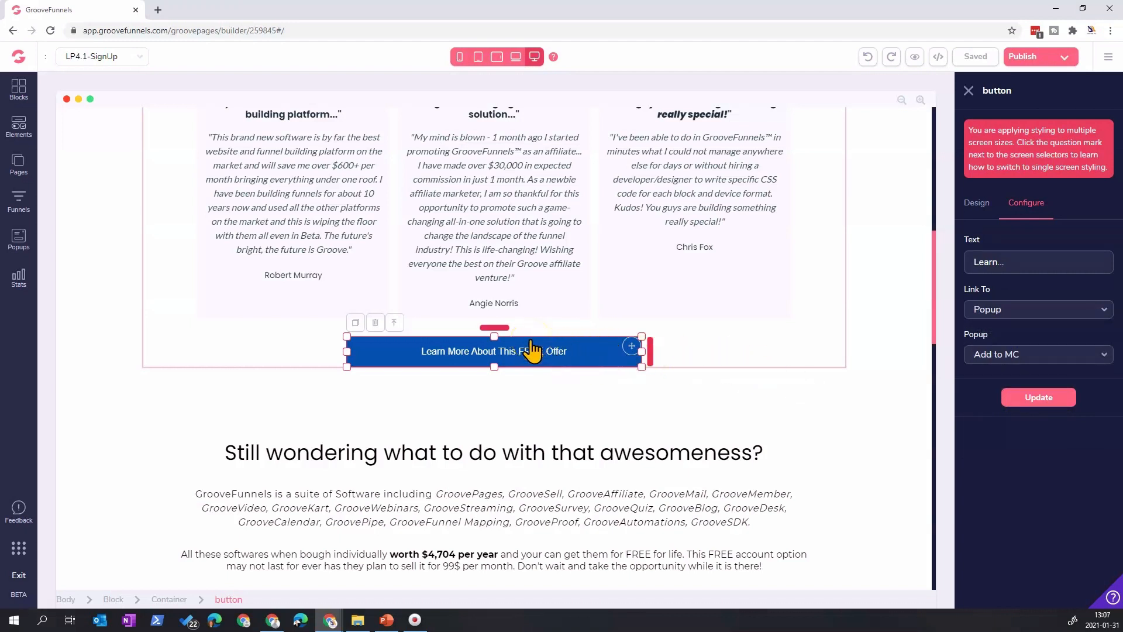
pyautogui.scroll(2, 533, 350)
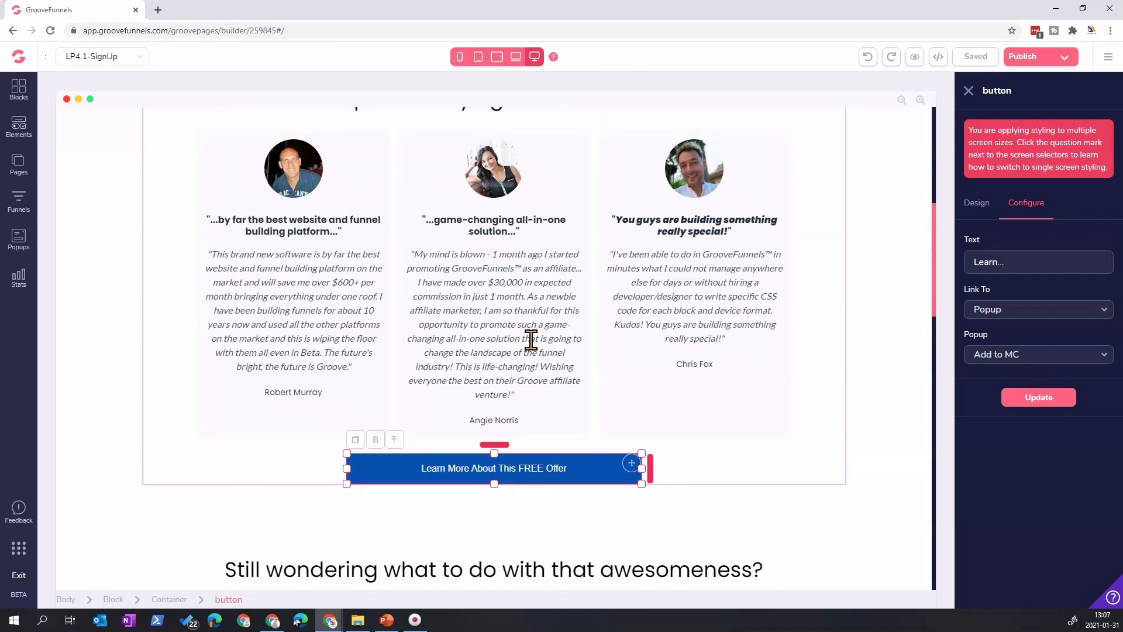
pyautogui.scroll(7, 542, 339)
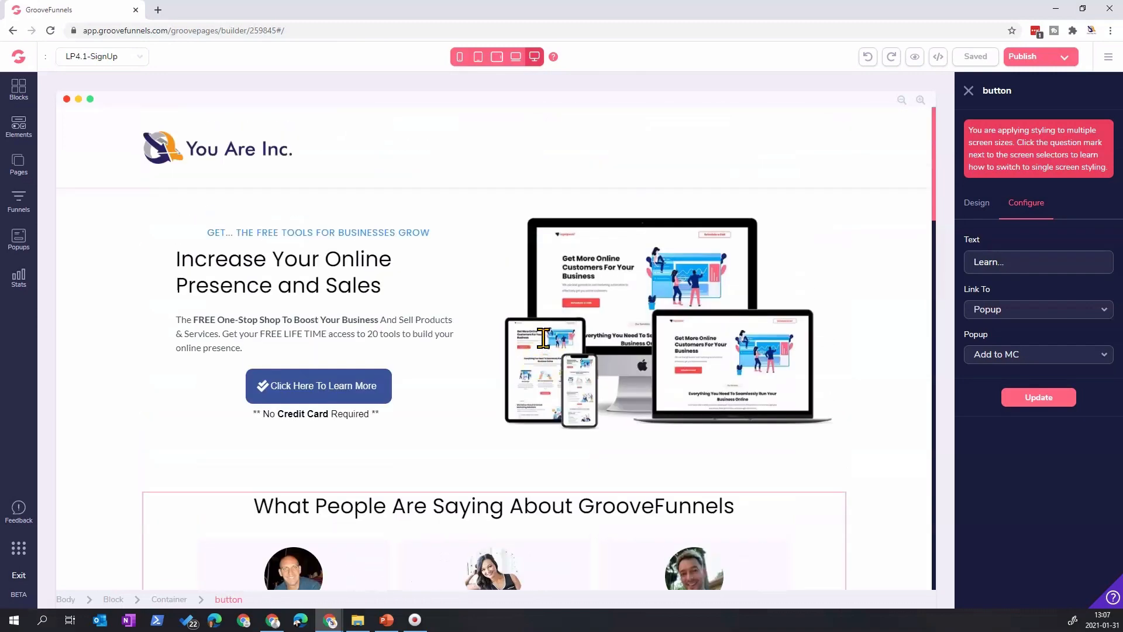
pyautogui.scroll(-11, 547, 348)
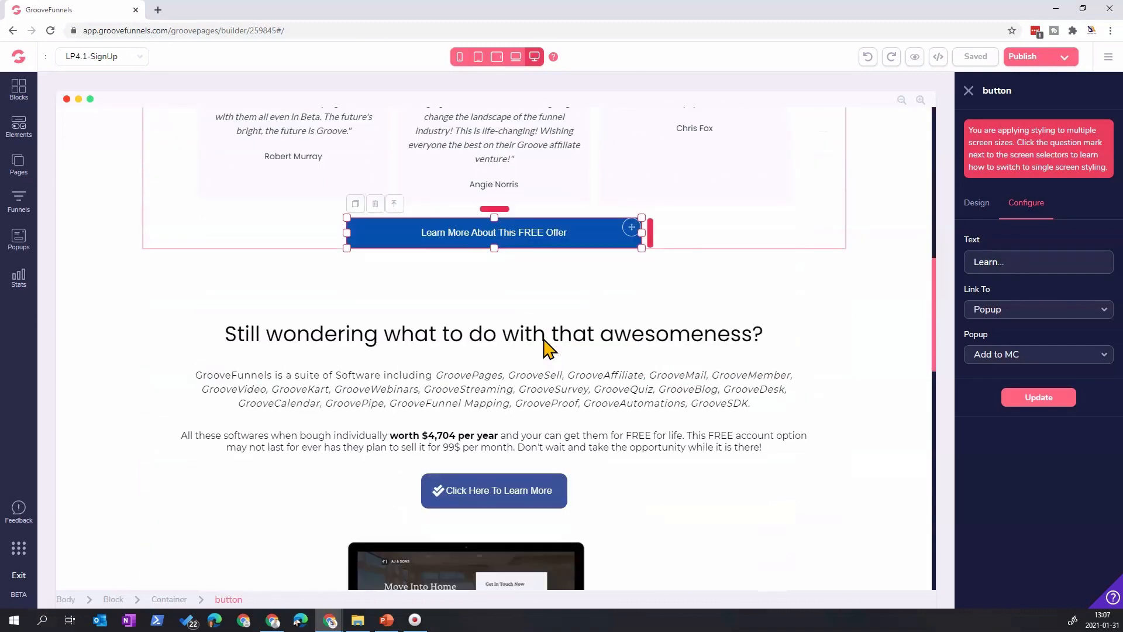
pyautogui.scroll(5, 547, 374)
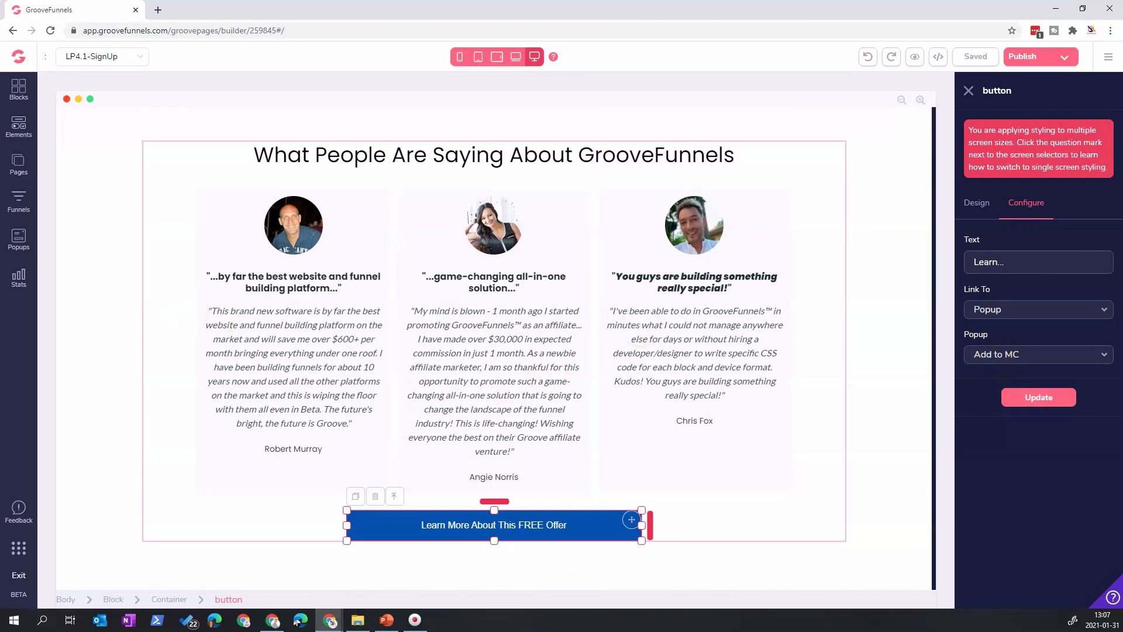
# - Open the LP4 - Signup page's settings and review its name, URL, title, meta fields and code includes
pyautogui.click(19, 238)
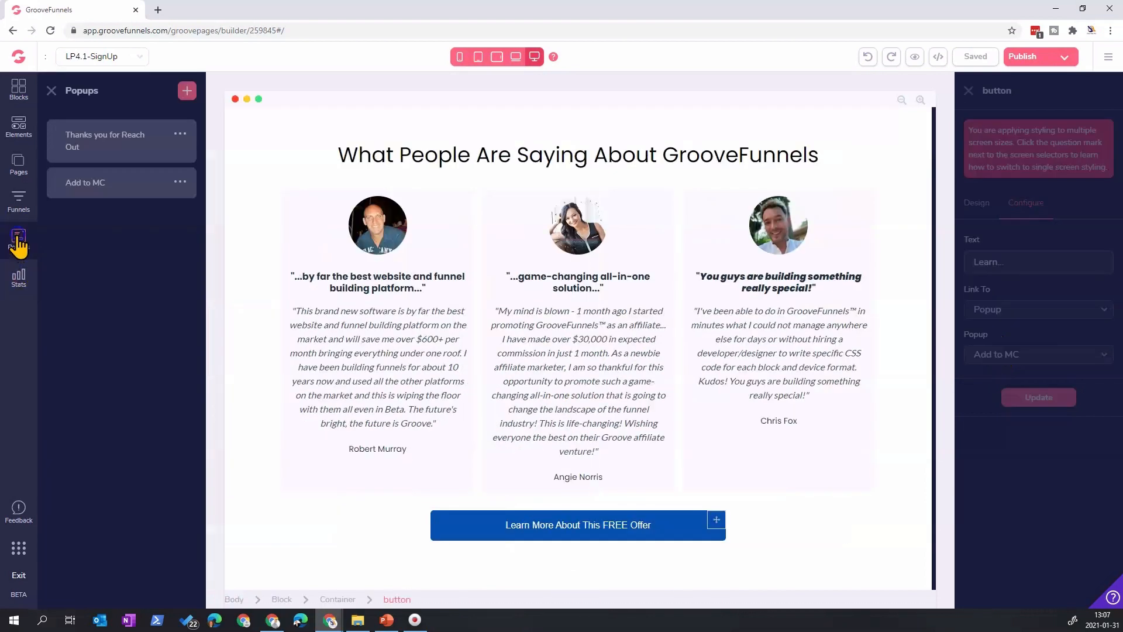
pyautogui.click(23, 211)
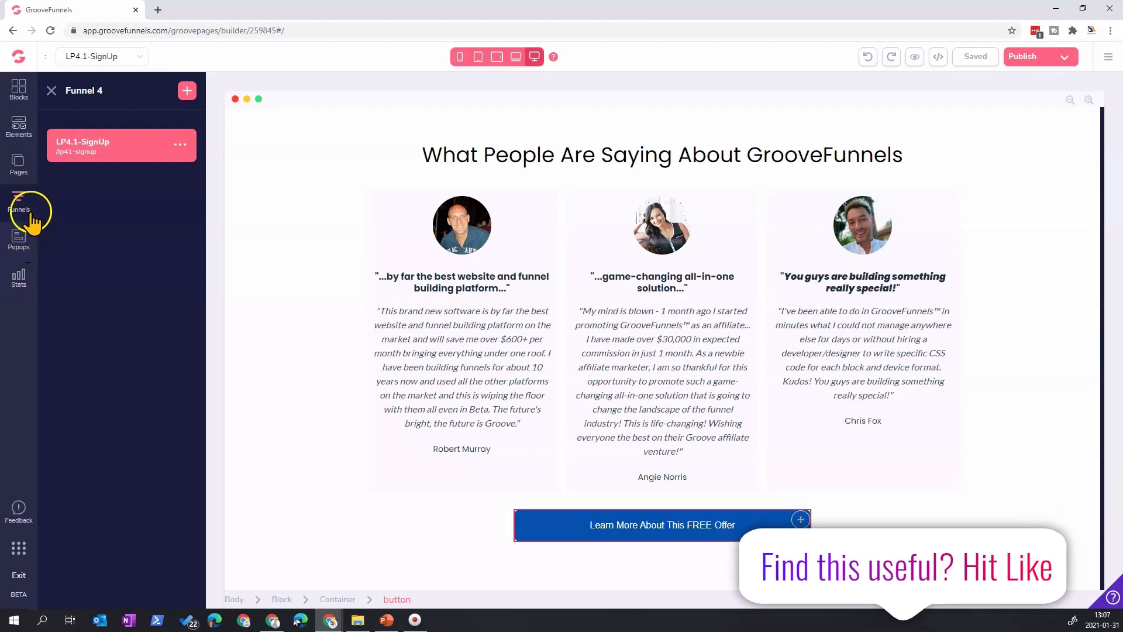
pyautogui.click(18, 167)
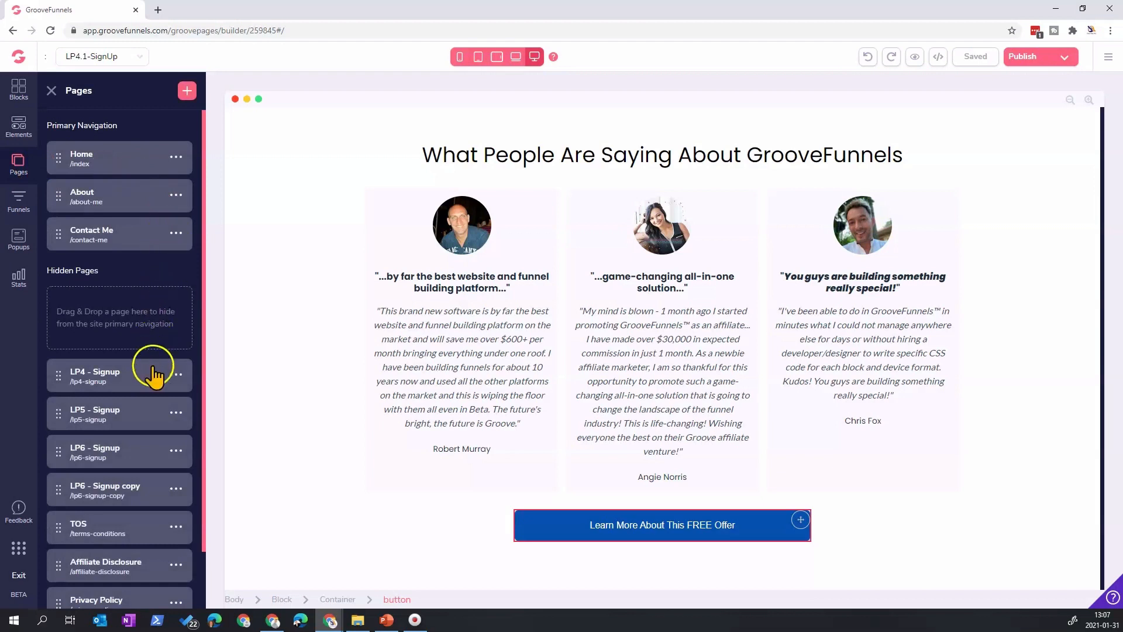
pyautogui.click(177, 374)
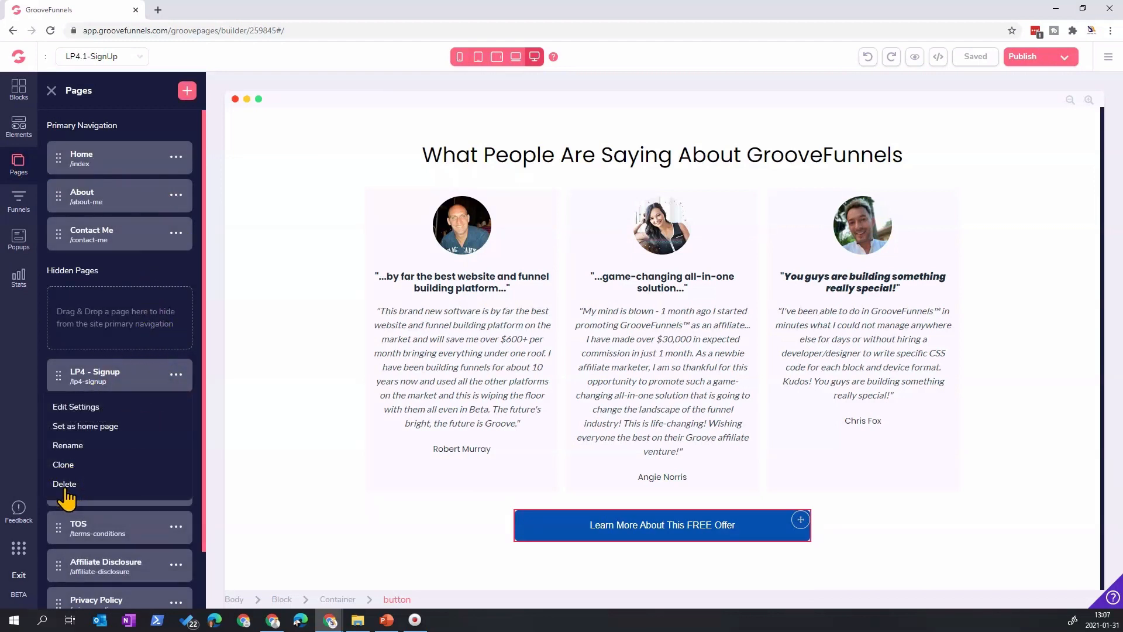
pyautogui.click(89, 408)
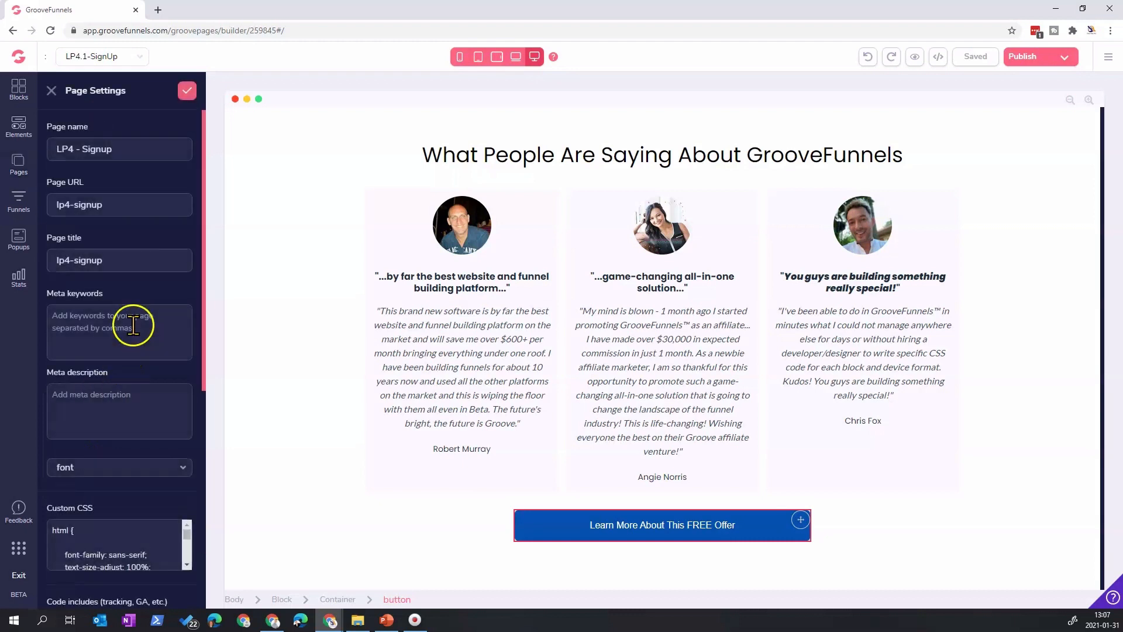
pyautogui.click(100, 411)
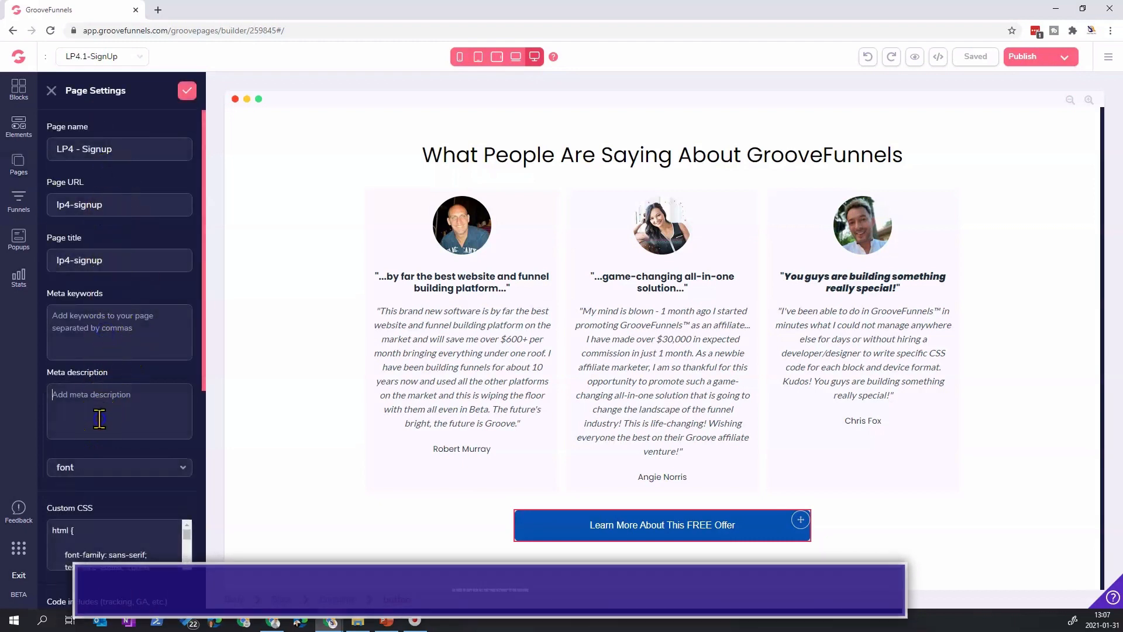
pyautogui.scroll(-1, 103, 413)
pyautogui.scroll(-3, 103, 413)
pyautogui.click(86, 302)
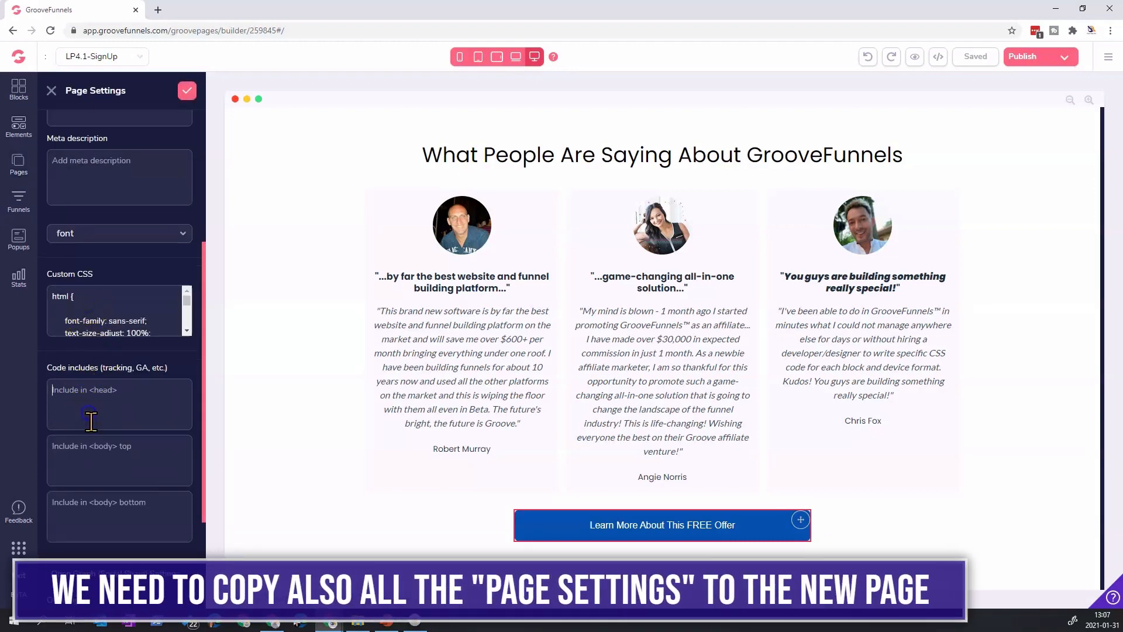
pyautogui.scroll(4, 116, 509)
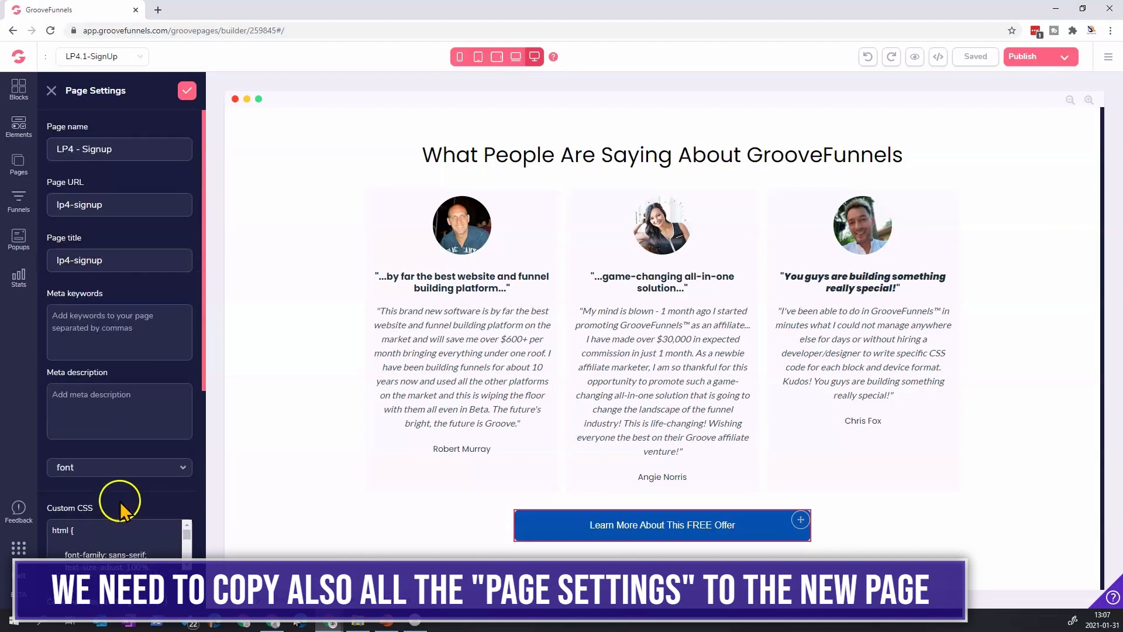
# - In a second browser tab of the builder, switch to the LP4.1-SignUp page
pyautogui.click(938, 57)
pyautogui.click(971, 85)
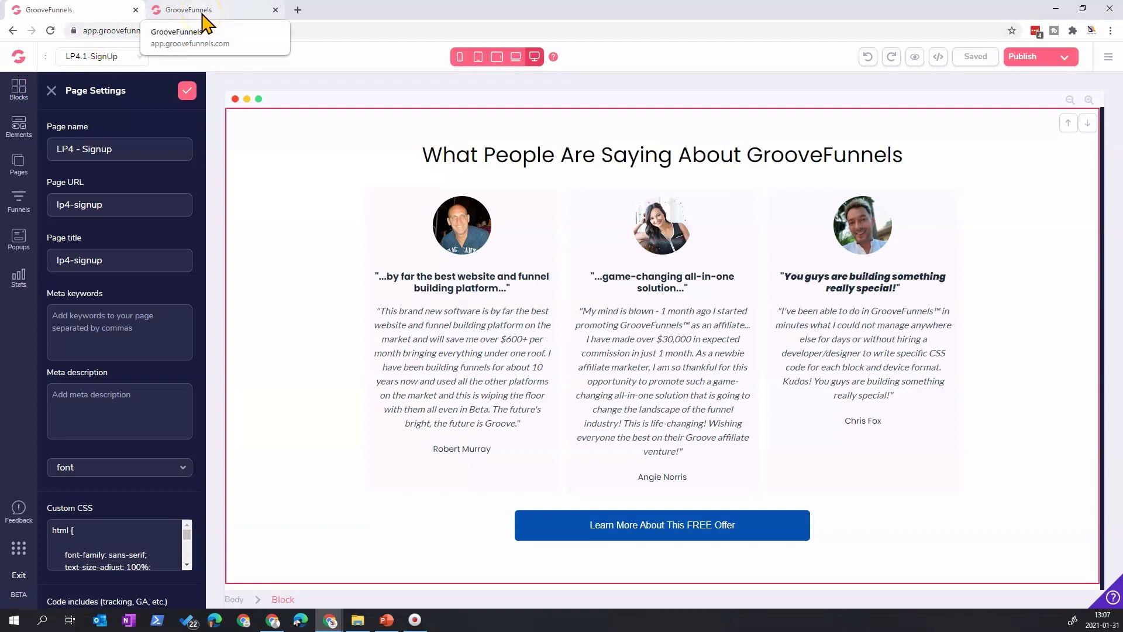
pyautogui.click(208, 14)
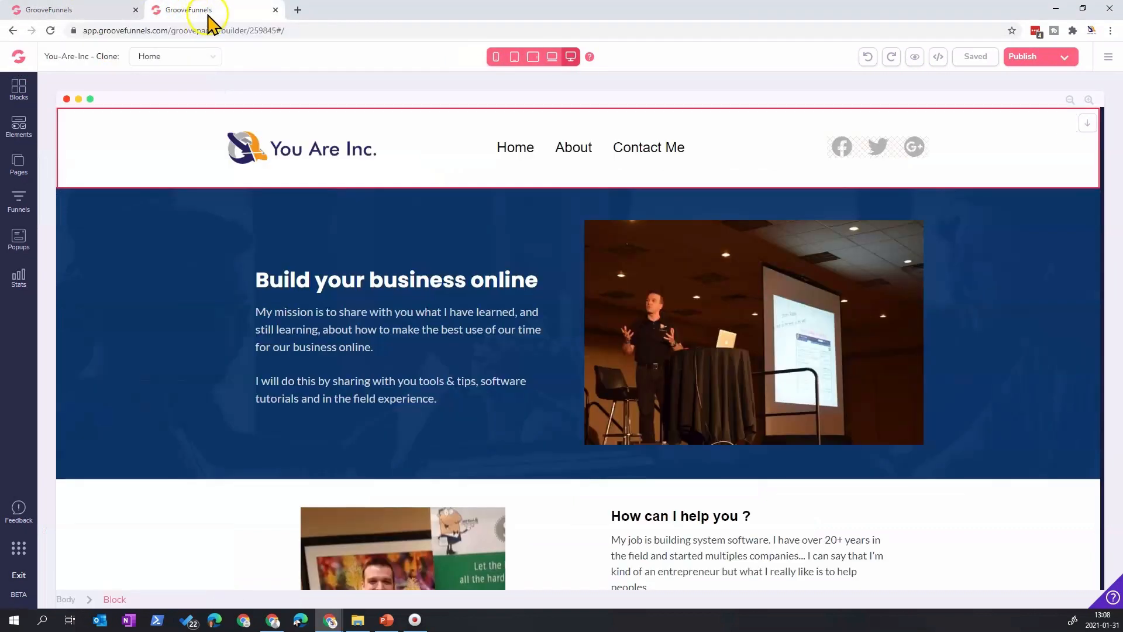
pyautogui.click(192, 57)
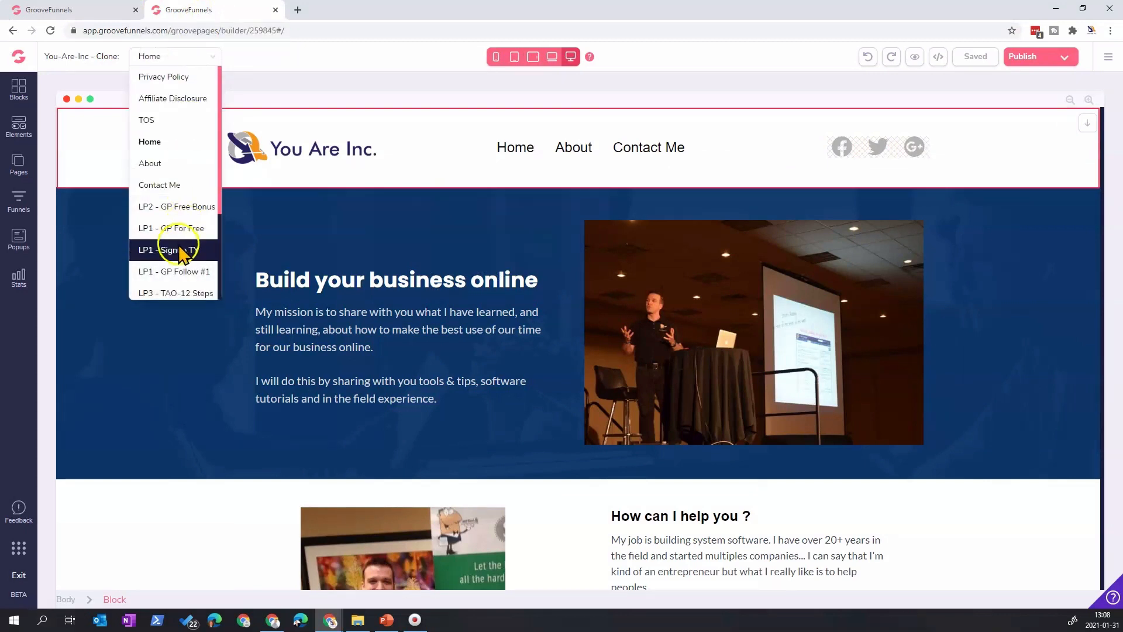
pyautogui.scroll(-2, 186, 275)
pyautogui.scroll(-2, 186, 279)
pyautogui.click(186, 290)
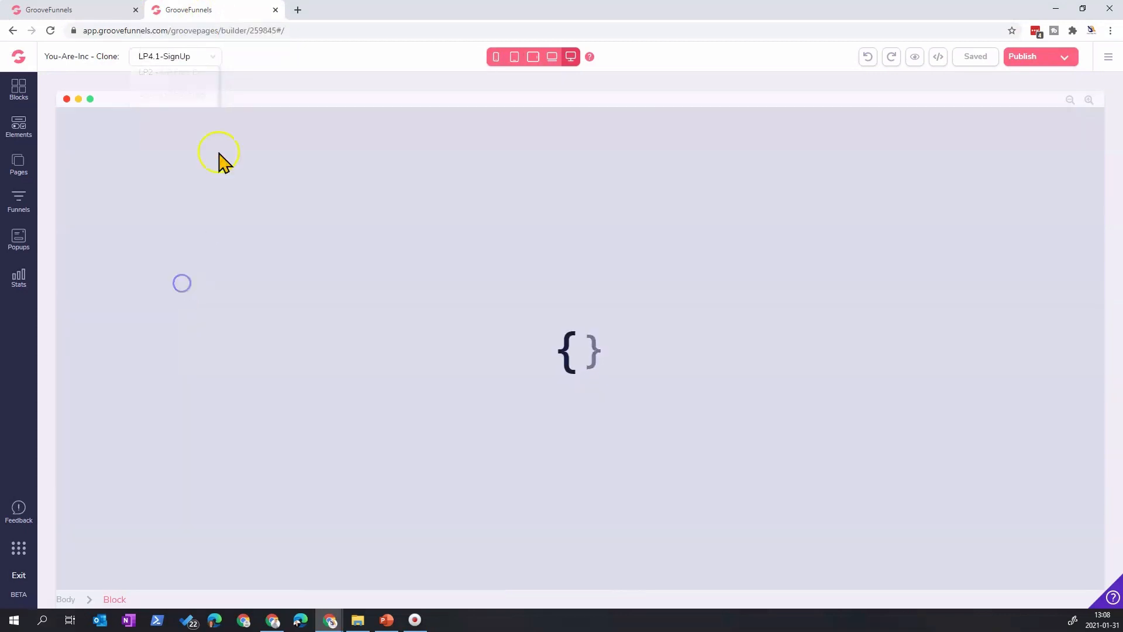
# - Detach the second tab into its own window and snap it beside the first window
pyautogui.moveTo(218, 13); pyautogui.dragTo(443, 65)
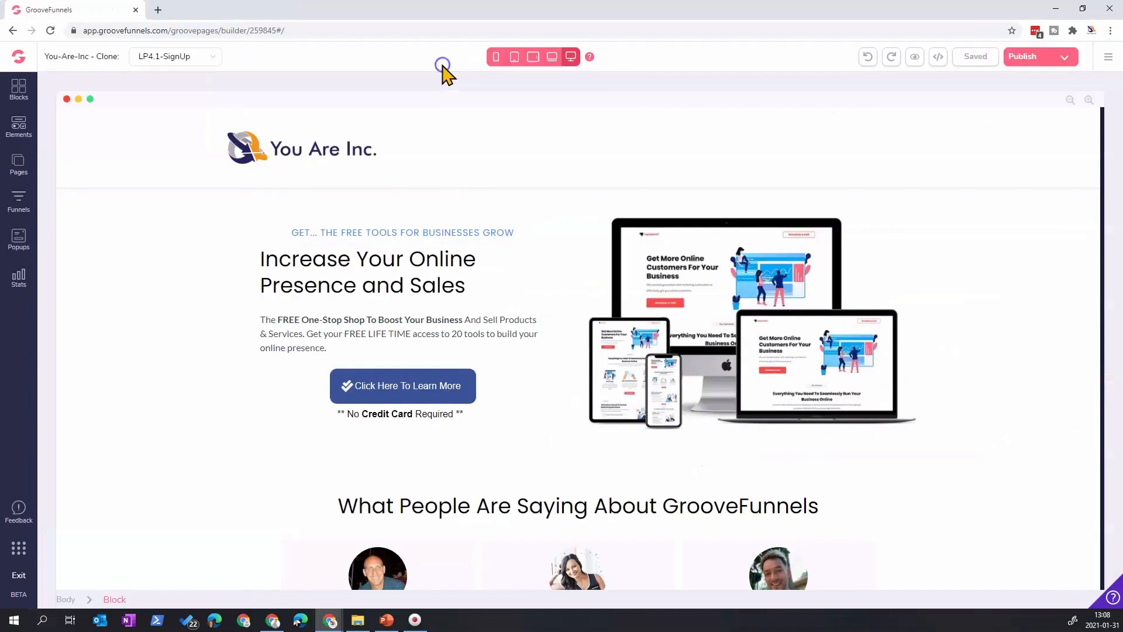
pyautogui.moveTo(274, 17); pyautogui.dragTo(321, 24)
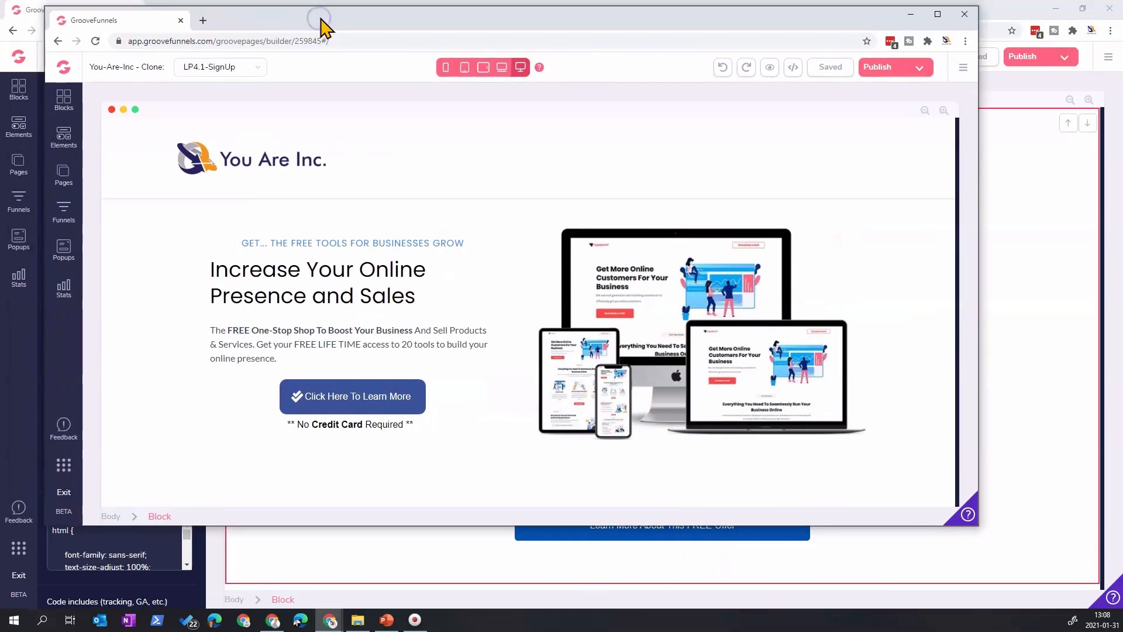
pyautogui.press('super+Right')
# - In the first window, switch to the LP4 - Signup page and open its page settings
pyautogui.click(164, 126)
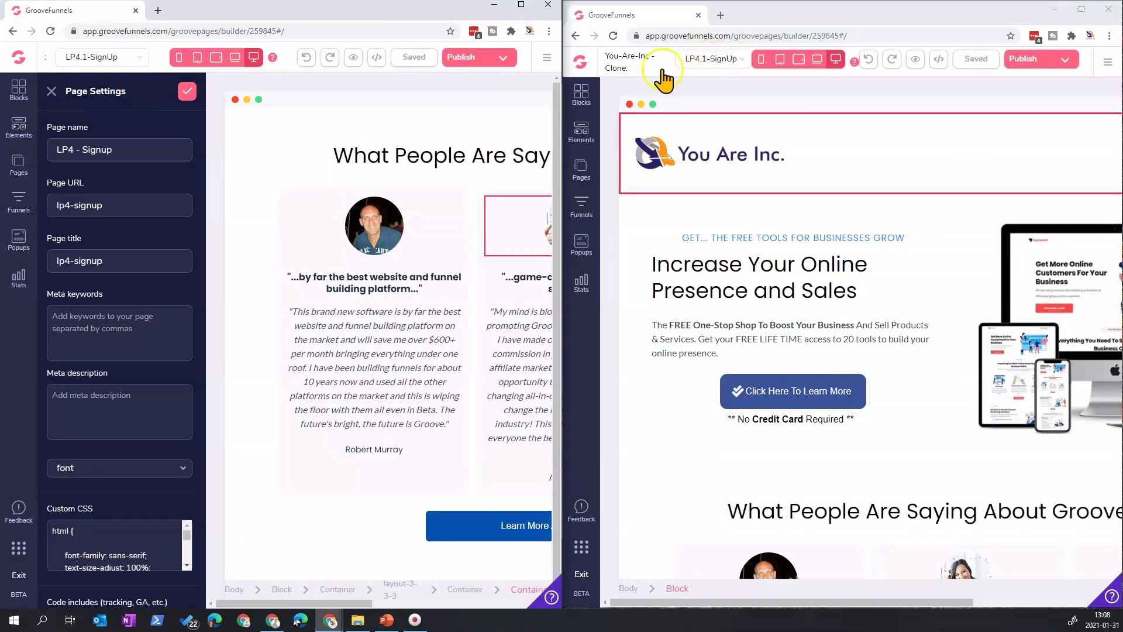
pyautogui.click(122, 59)
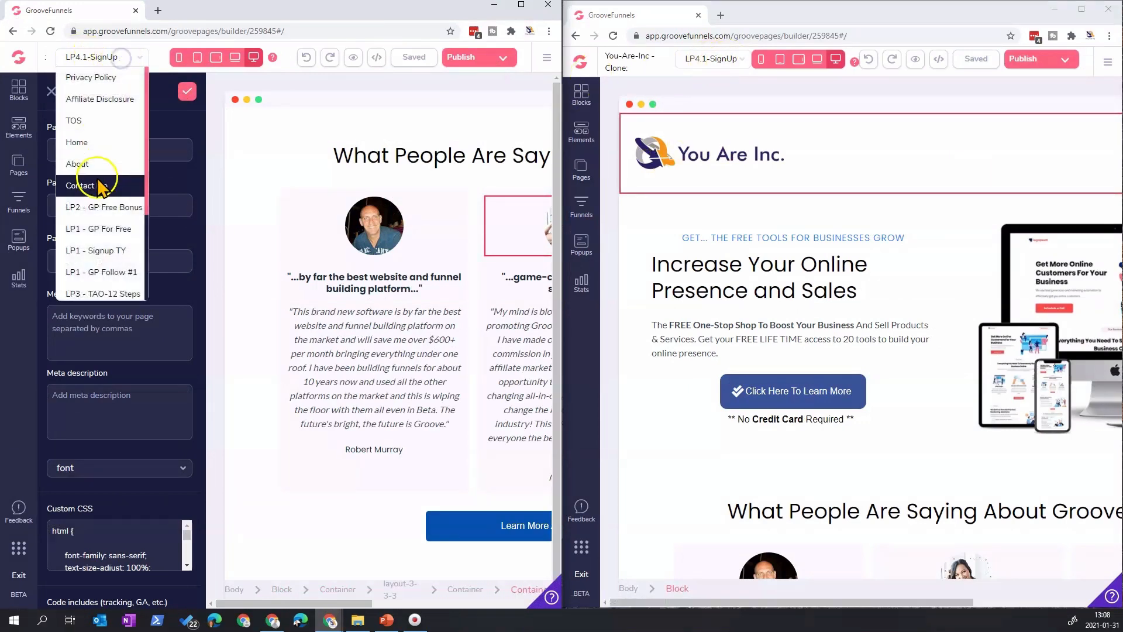
pyautogui.scroll(-2, 99, 234)
pyautogui.click(105, 228)
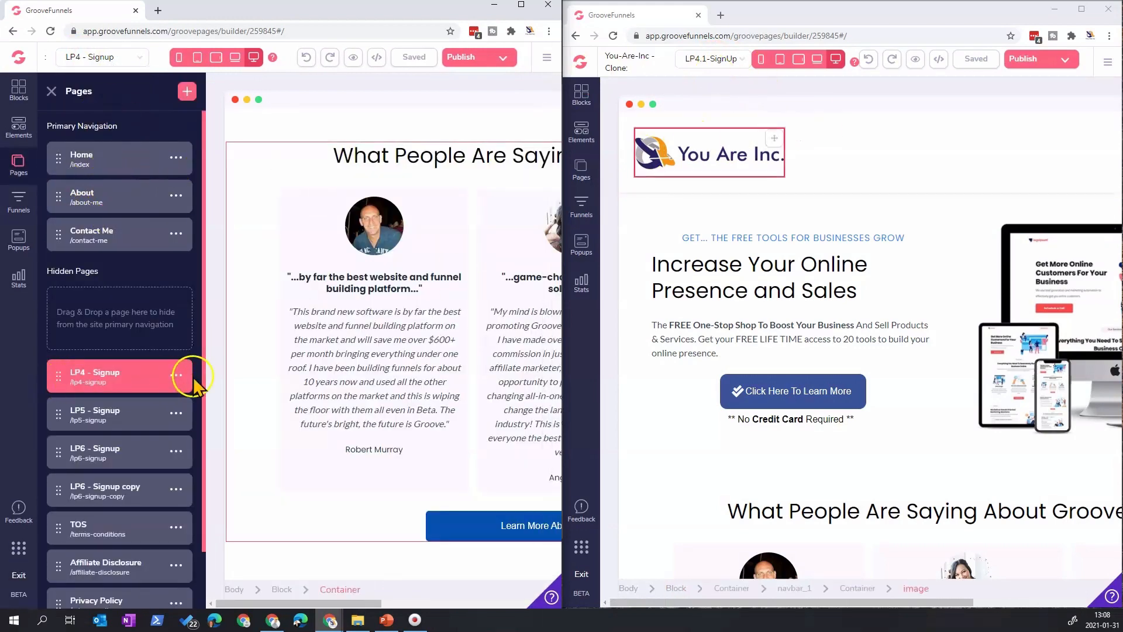
pyautogui.click(176, 375)
pyautogui.click(92, 409)
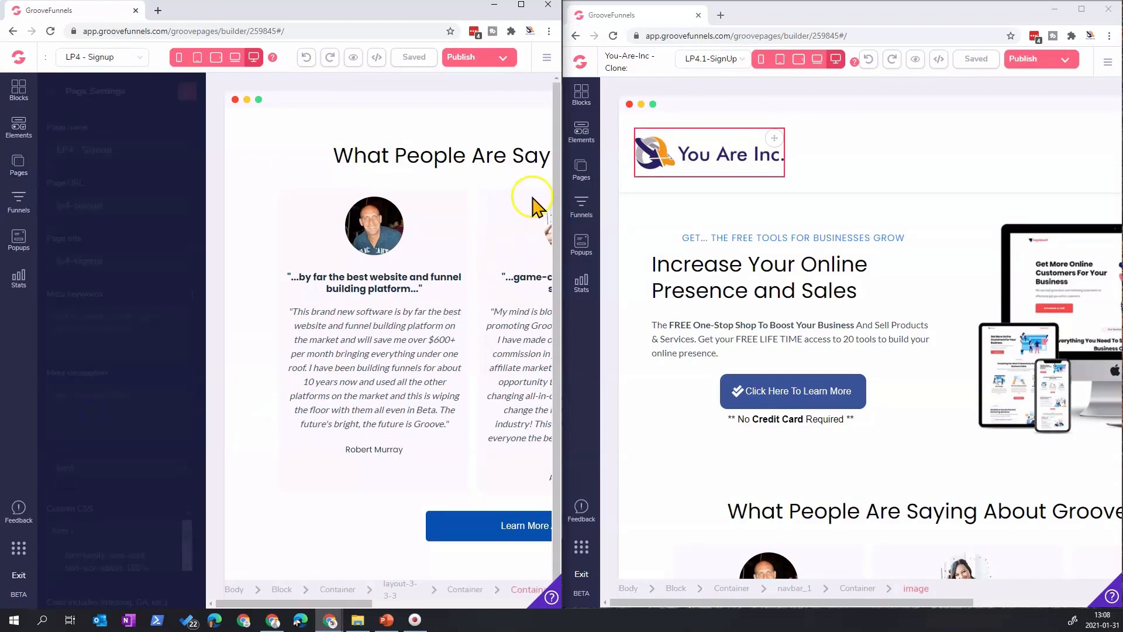
# - In the second window, open the LP4.1-SignUp page settings from the funnel to compare them with LP4 - Signup
pyautogui.click(582, 169)
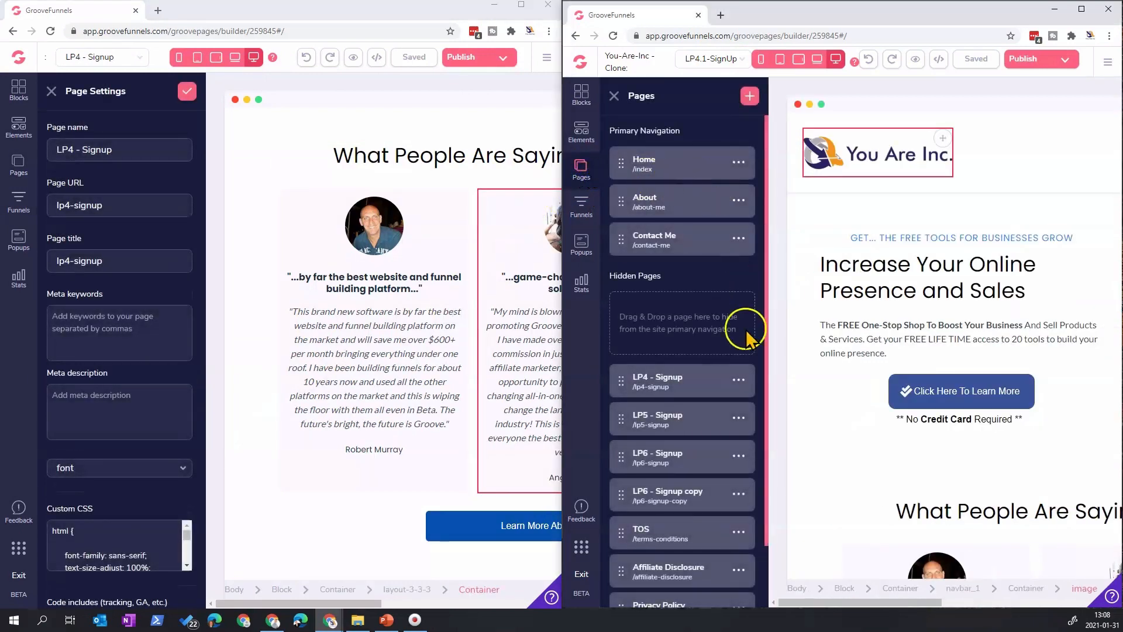
pyautogui.click(580, 212)
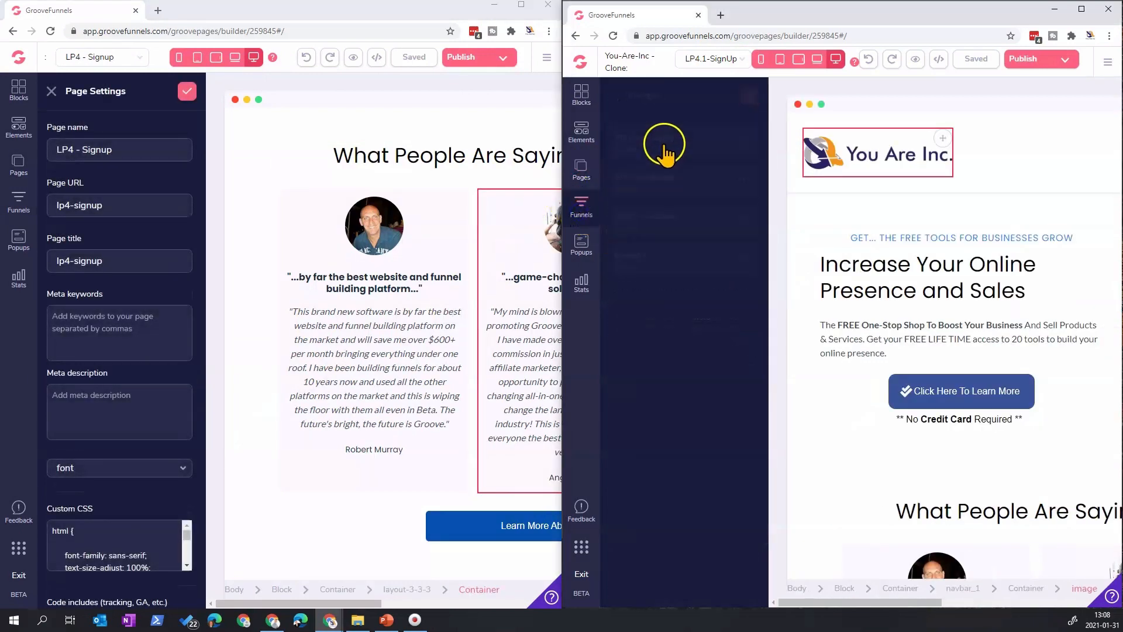
pyautogui.click(666, 260)
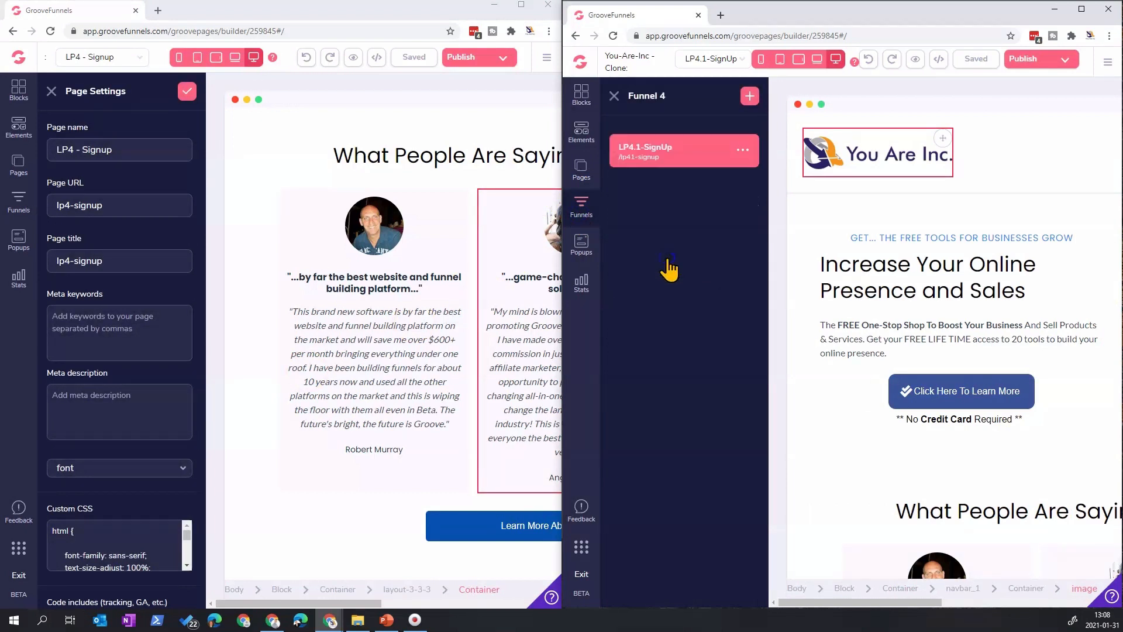
pyautogui.click(743, 151)
pyautogui.click(647, 184)
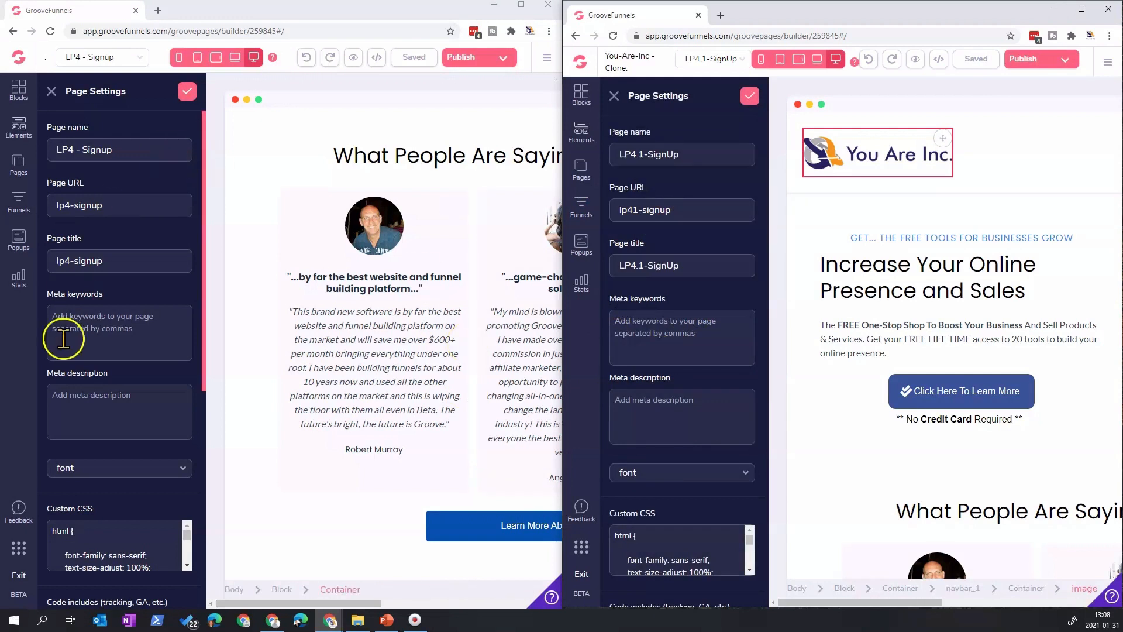
pyautogui.click(499, 268)
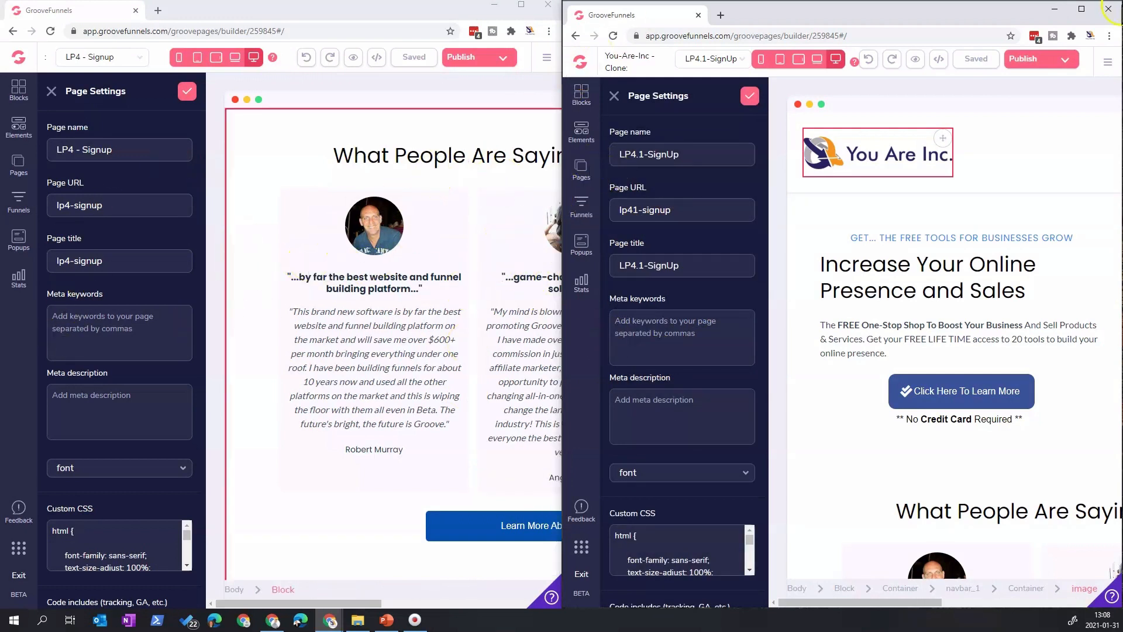
# - Maximize the first window, close the page settings, and delete the LP4 - Signup page
pyautogui.click(521, 5)
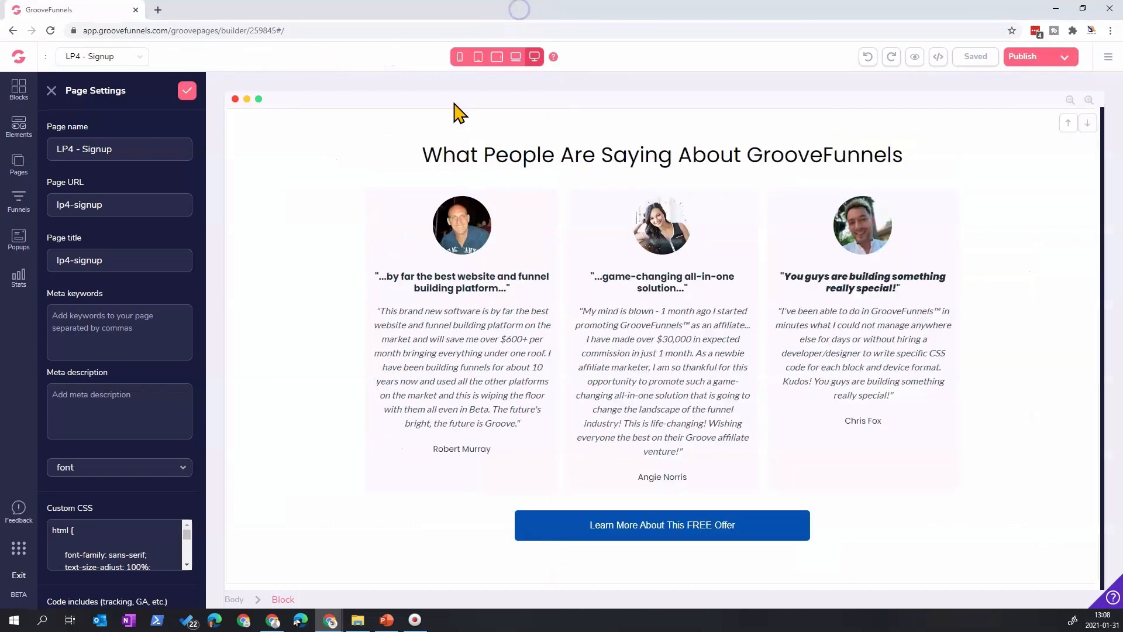
pyautogui.click(56, 92)
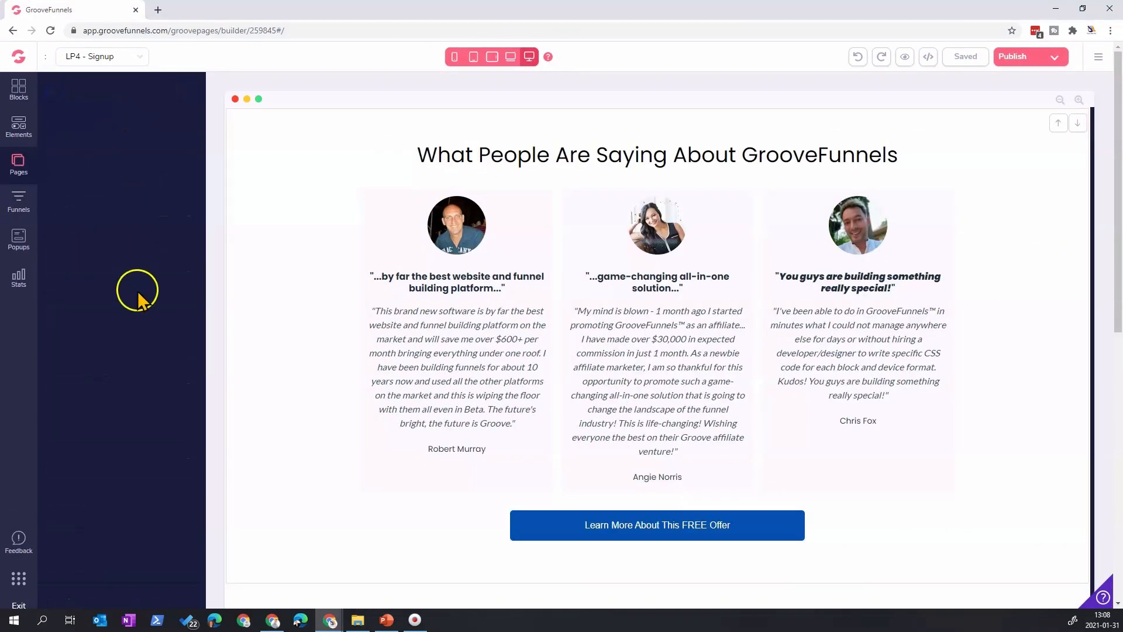
pyautogui.click(177, 373)
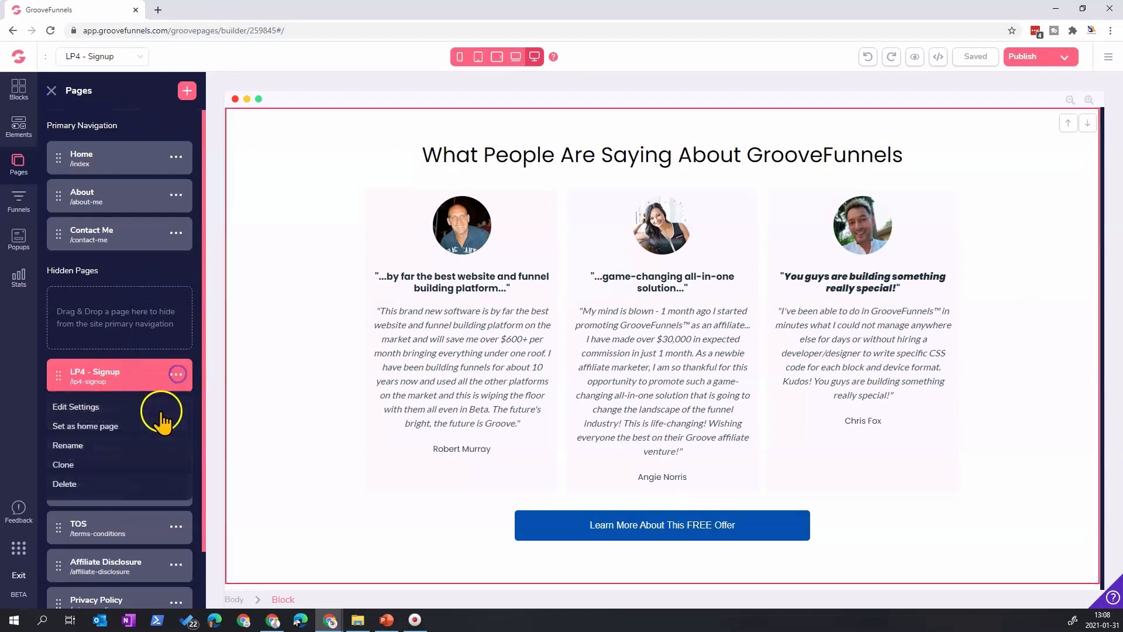
pyautogui.click(75, 484)
pyautogui.click(599, 347)
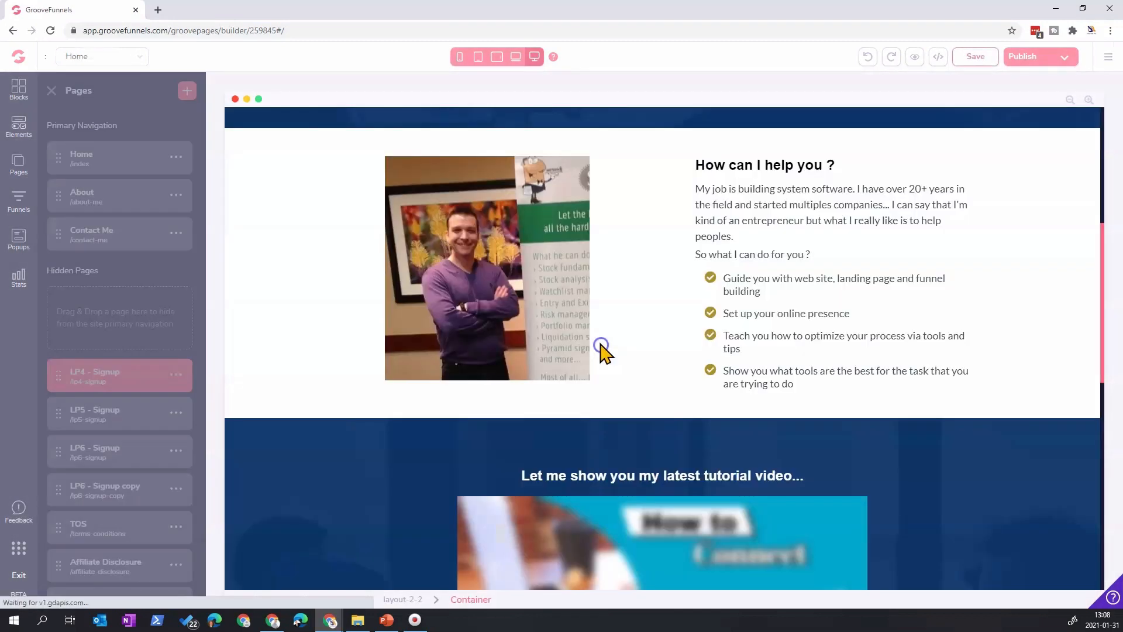
# - Browse the funnel and site pages, opening the LP5 - Signup page and viewing its source code
pyautogui.click(91, 120)
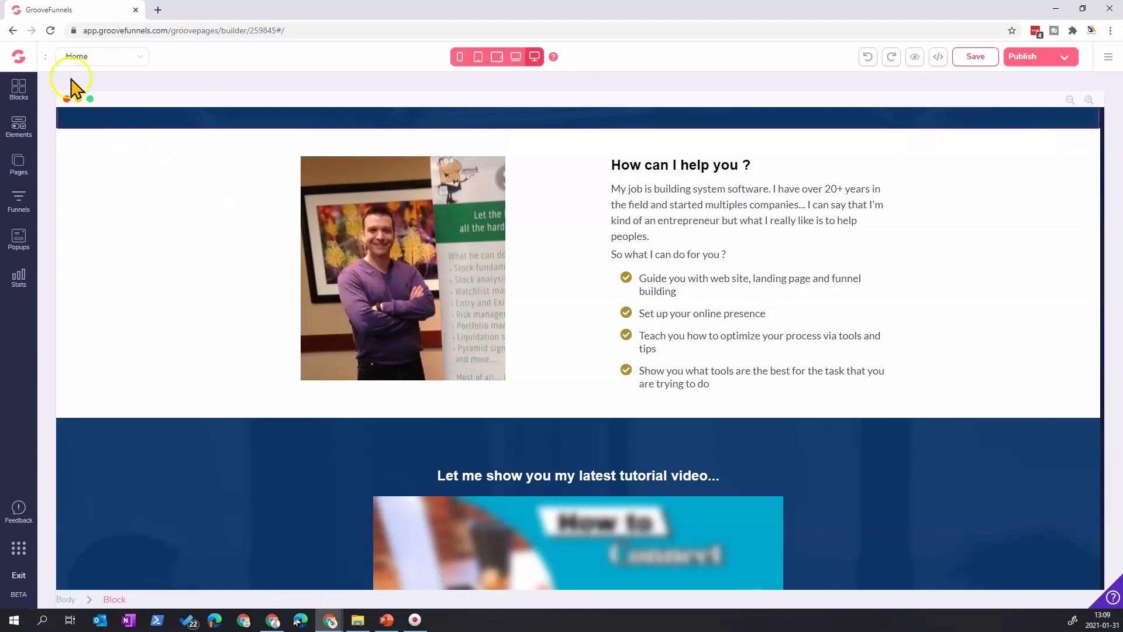
pyautogui.click(20, 205)
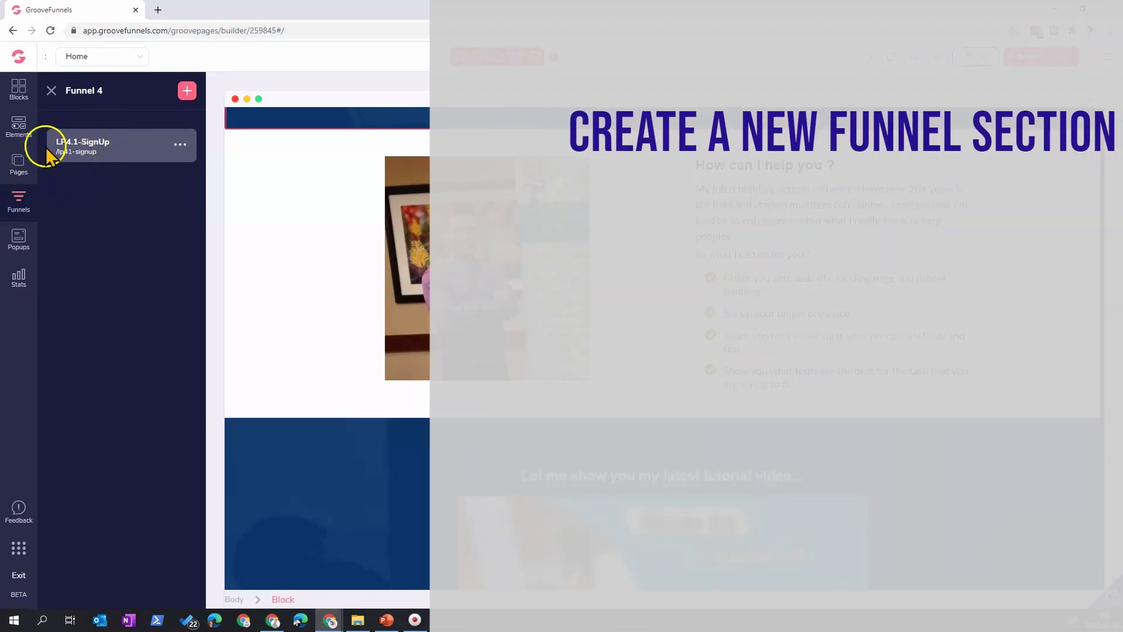
pyautogui.click(18, 165)
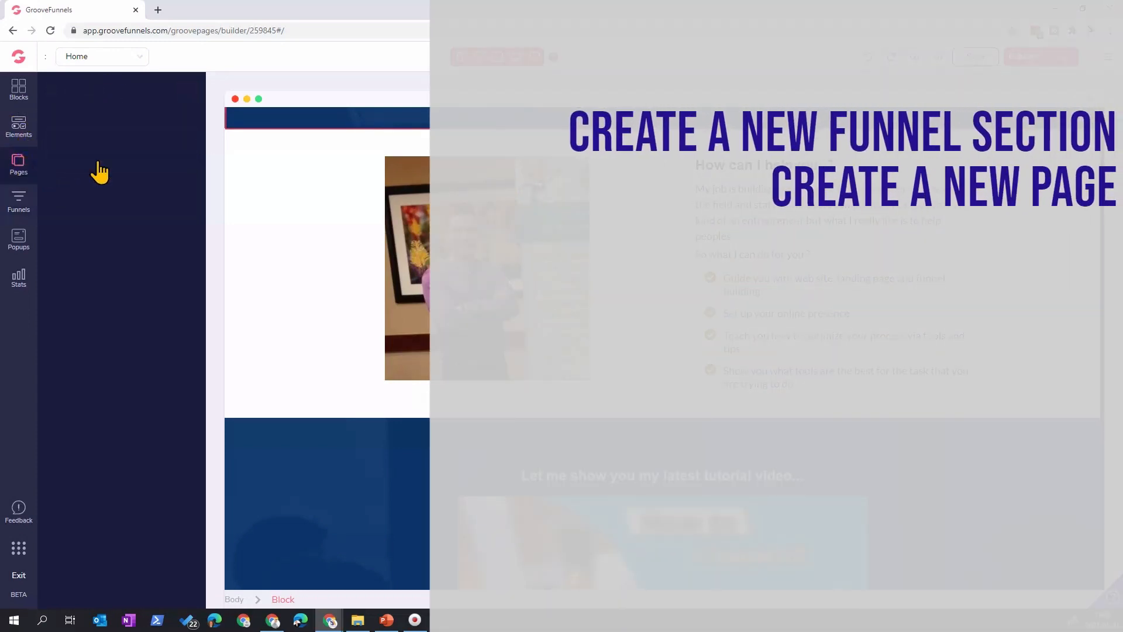
pyautogui.click(139, 374)
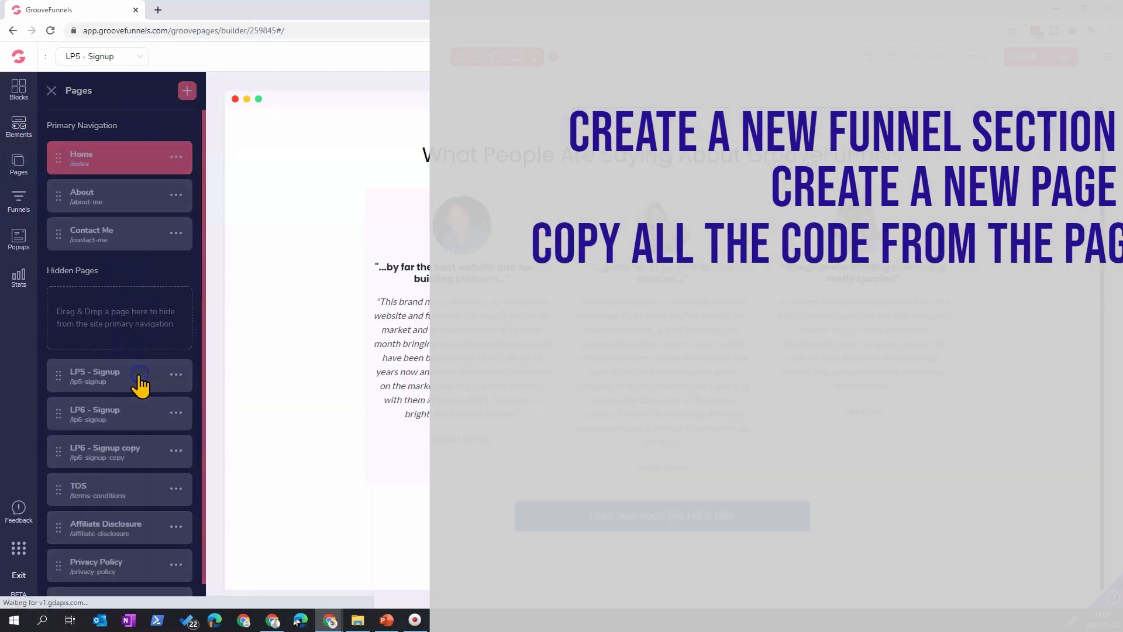
pyautogui.click(937, 58)
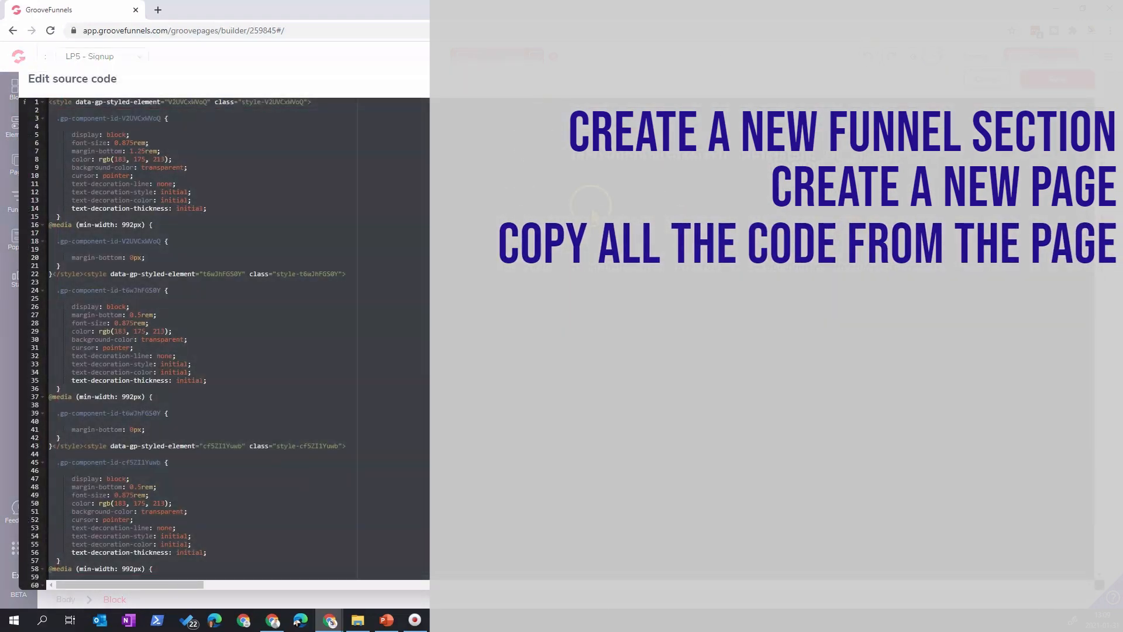
pyautogui.click(1002, 83)
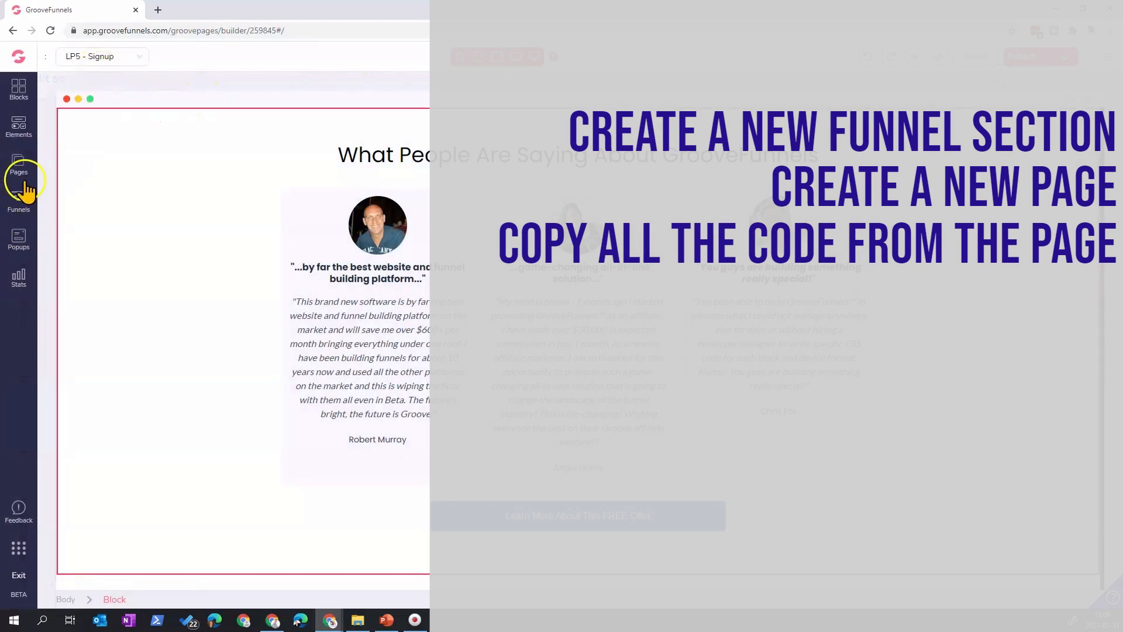
# - Open the LP4.1-SignUp page from the funnel and review its page settings
pyautogui.click(19, 167)
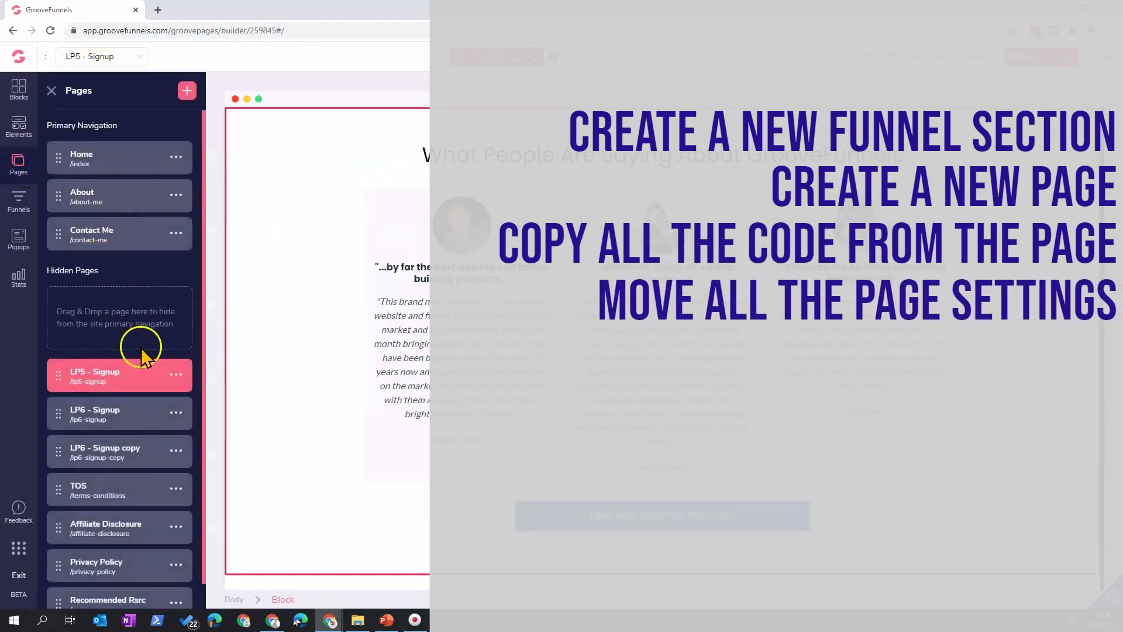
pyautogui.click(176, 375)
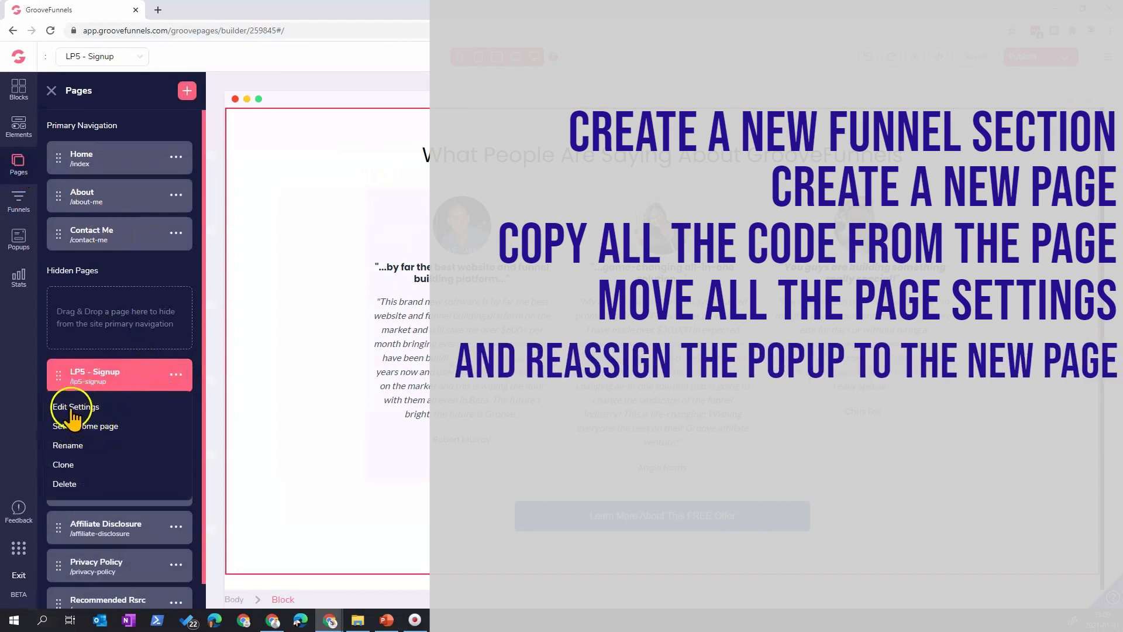
pyautogui.click(19, 201)
pyautogui.click(108, 144)
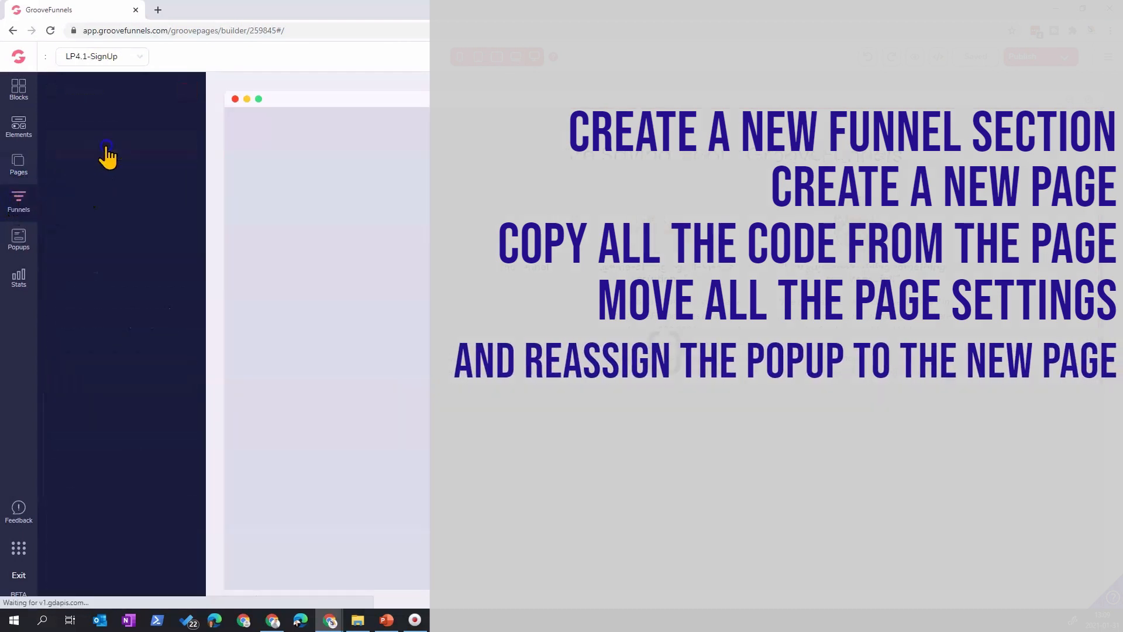
pyautogui.click(186, 144)
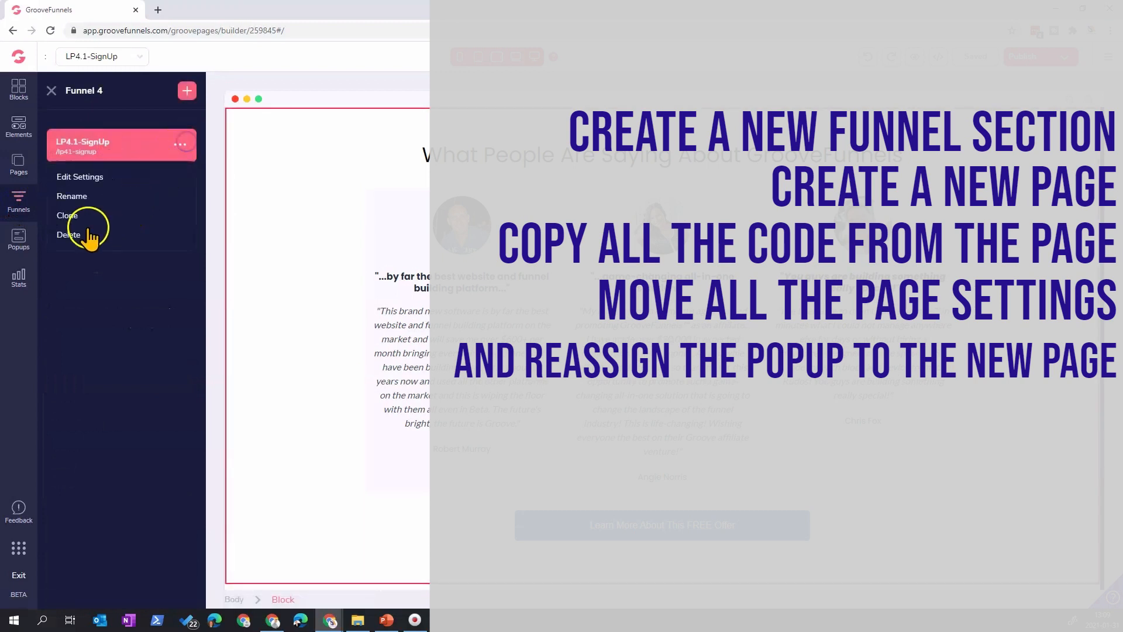
pyautogui.click(71, 178)
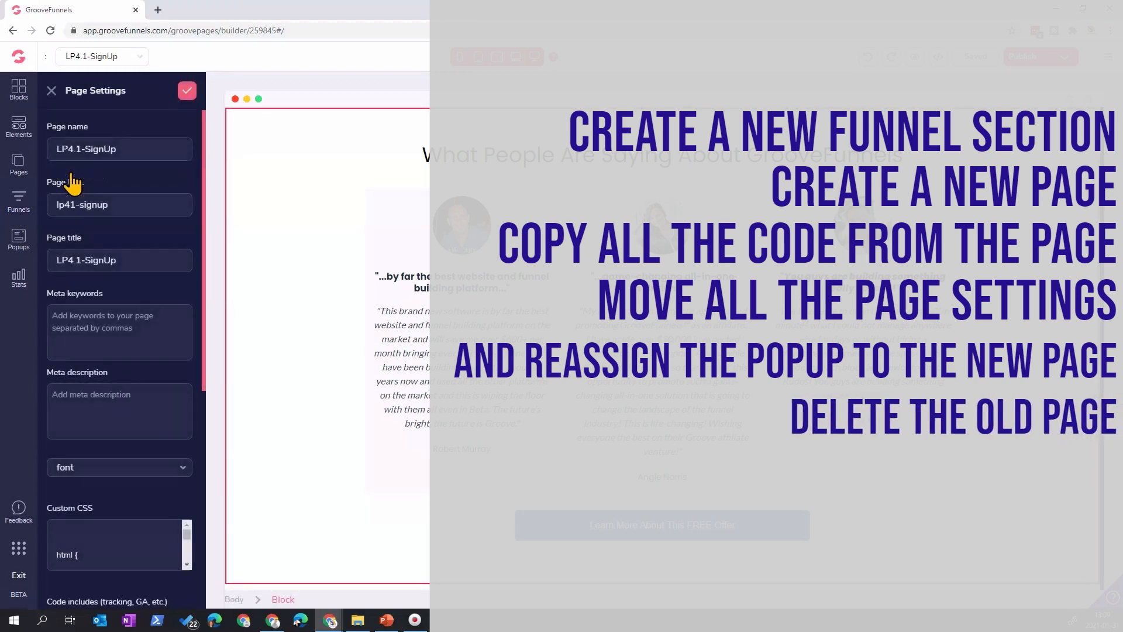
pyautogui.click(52, 92)
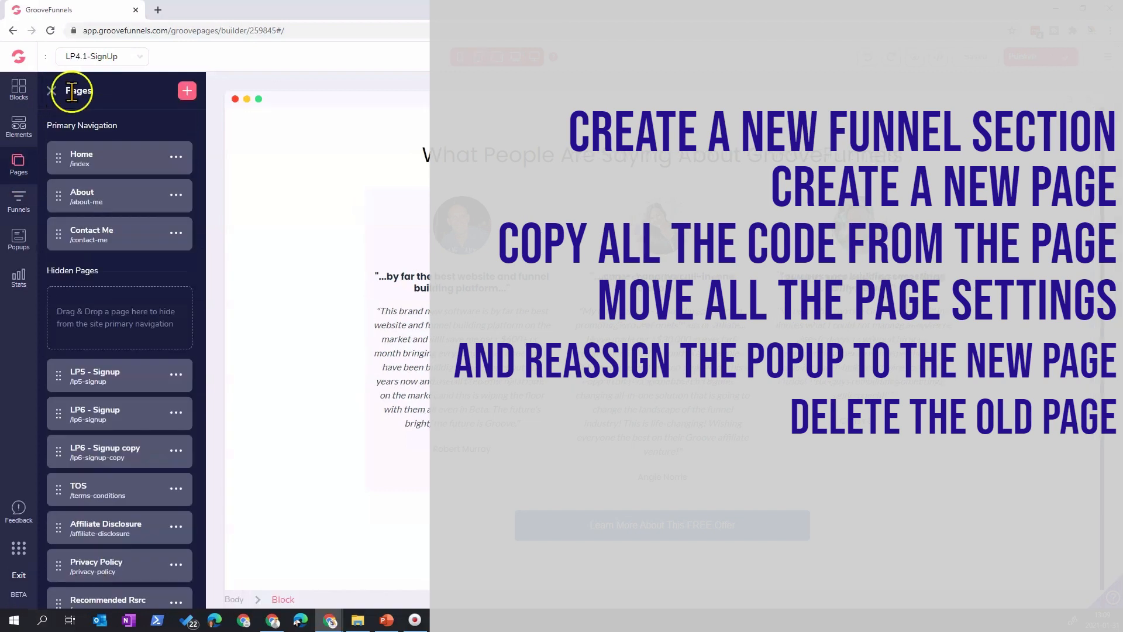
# - Rename the Funnel 4 funnel to LP4 - Test
pyautogui.click(17, 211)
pyautogui.click(50, 93)
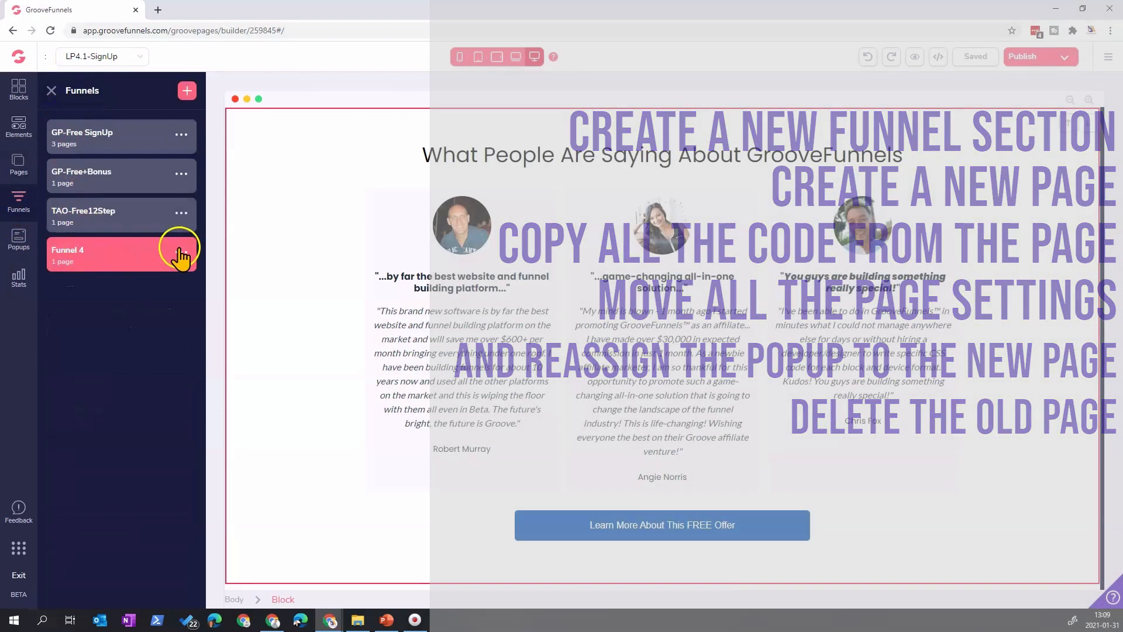
pyautogui.click(181, 251)
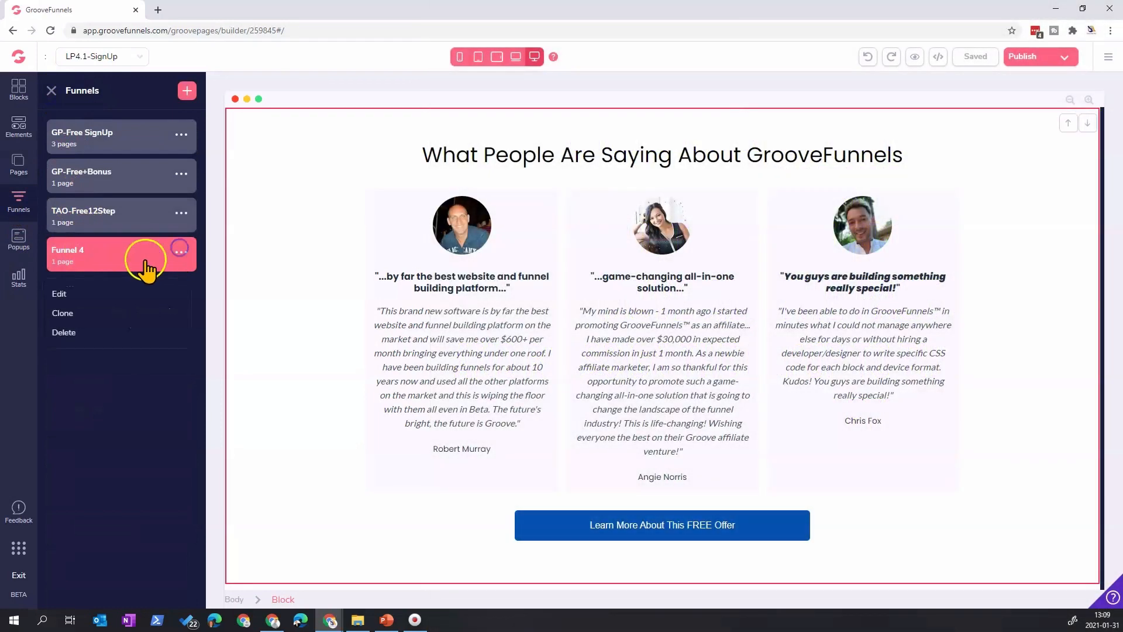
pyautogui.click(58, 296)
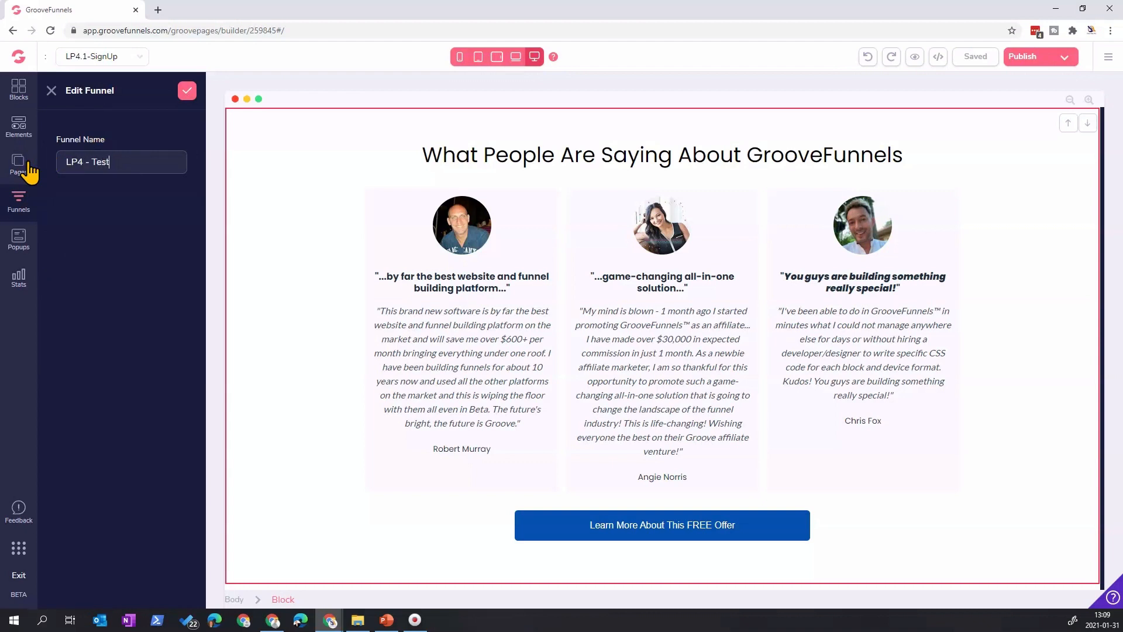
pyautogui.click(187, 92)
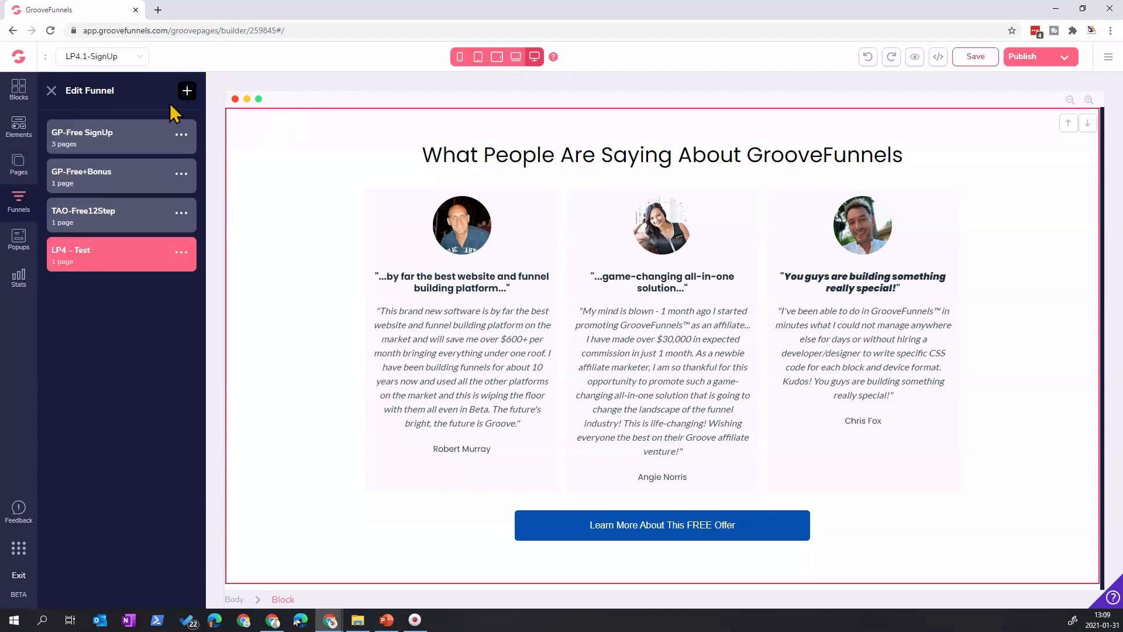
# - In the LP4 - Test funnel, set the page name to LP4 - SignUp, URL to lp4-signup, and title to LP4-SignUp
pyautogui.click(166, 270)
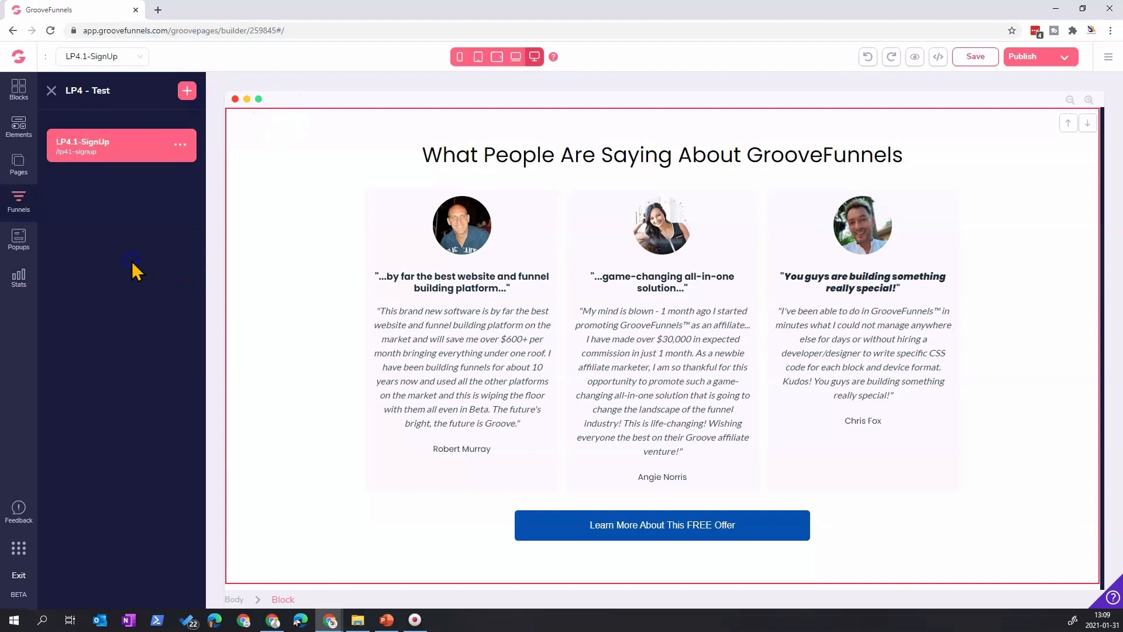
pyautogui.click(181, 145)
pyautogui.click(77, 177)
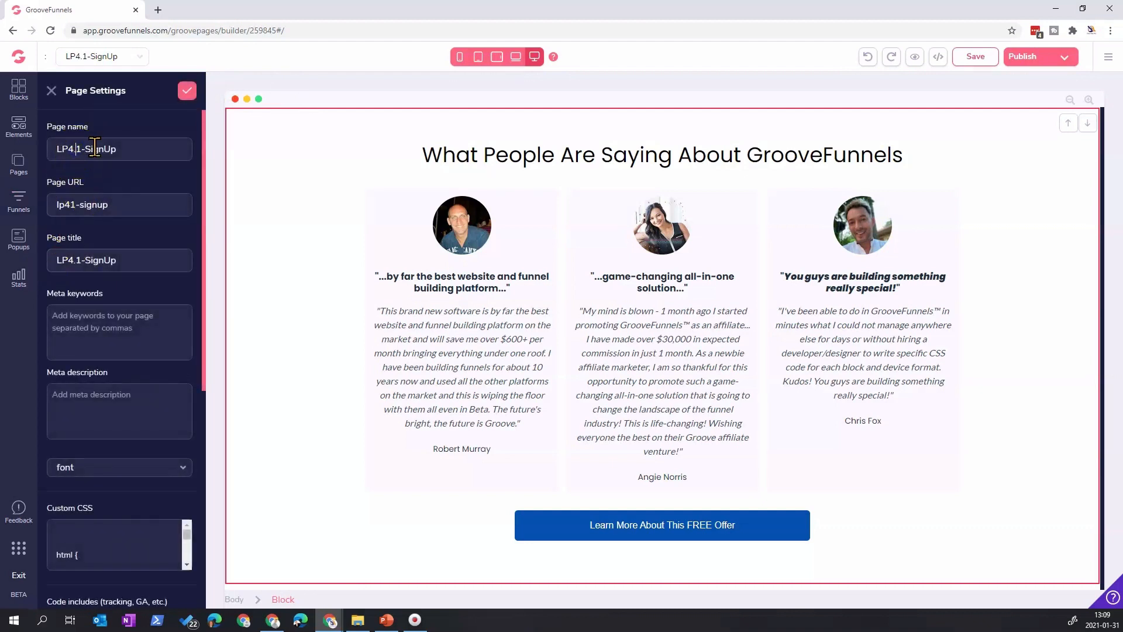
pyautogui.press('BackSpace')
pyautogui.press('BackSpace')
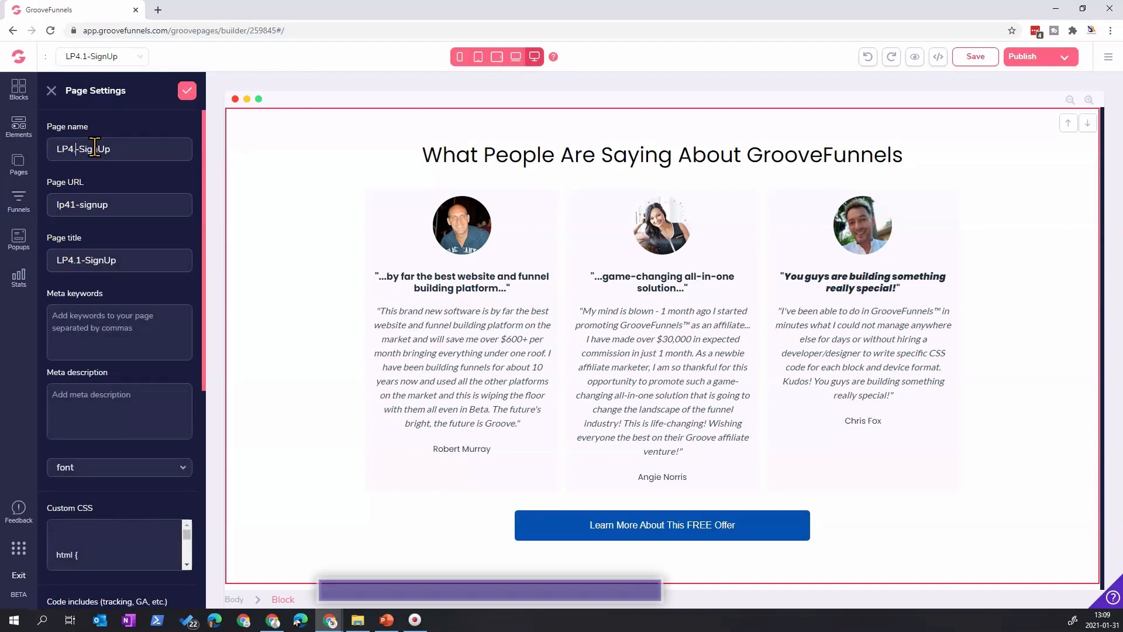
pyautogui.press('Right')
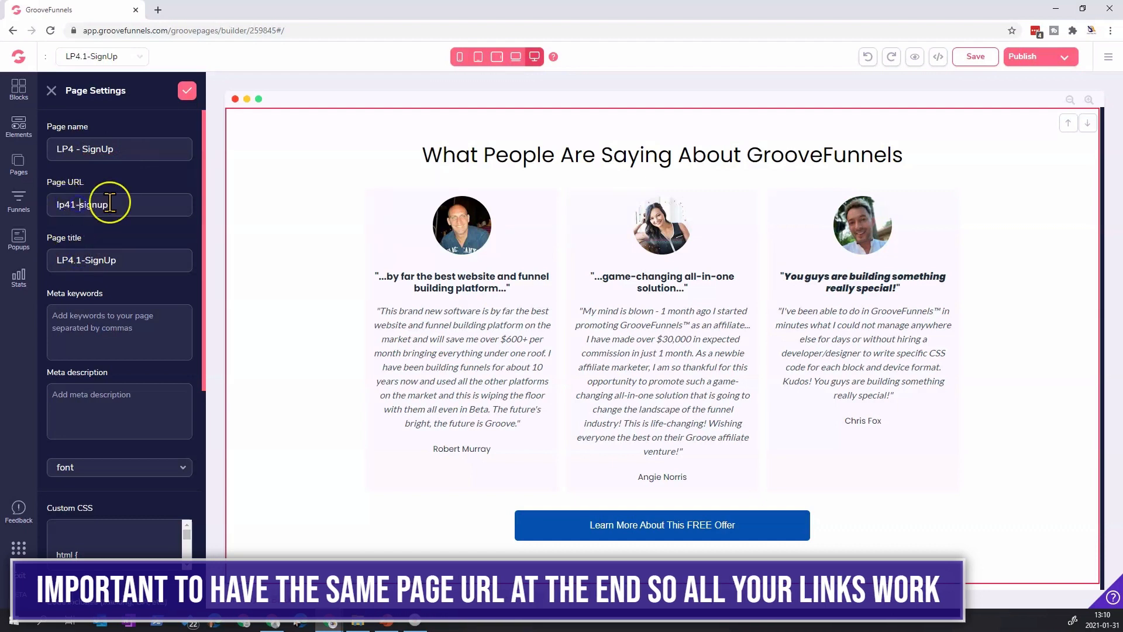
pyautogui.press('BackSpace')
pyautogui.press('BackSpace')
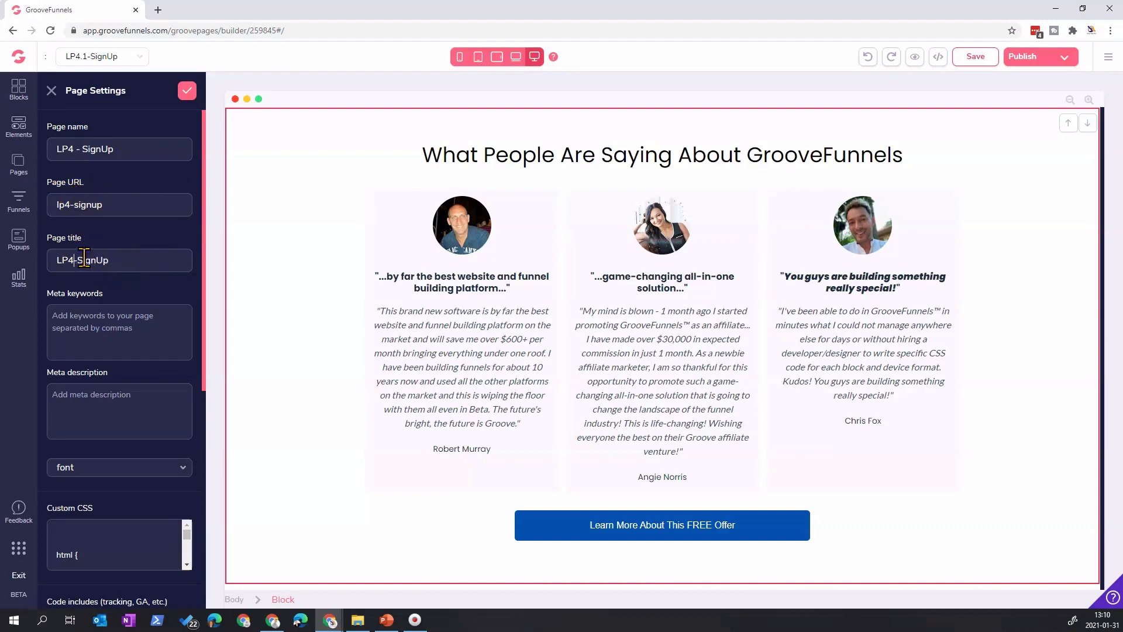
pyautogui.click(187, 90)
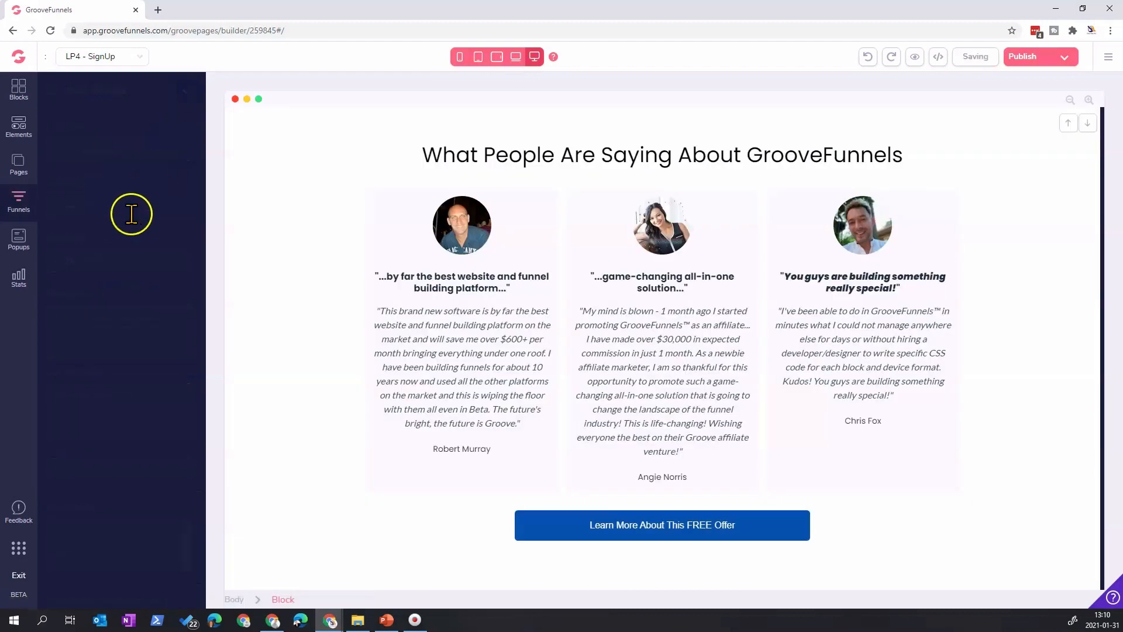
# - Reopen the LP4 - SignUp funnel page's settings to check the new name and URL
pyautogui.click(1044, 58)
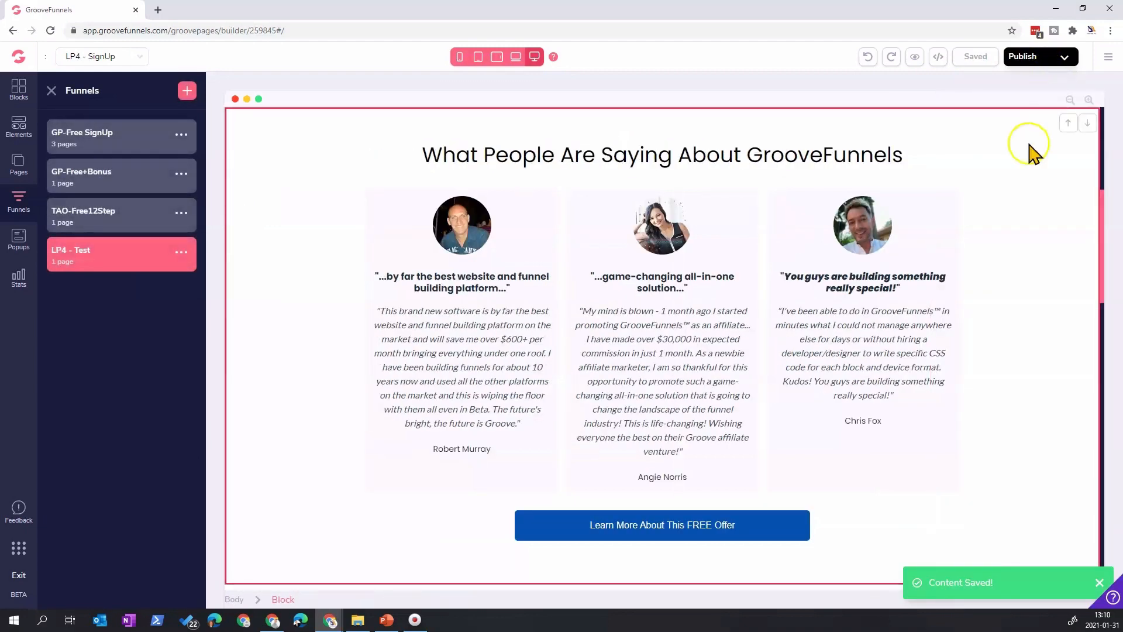
pyautogui.click(90, 273)
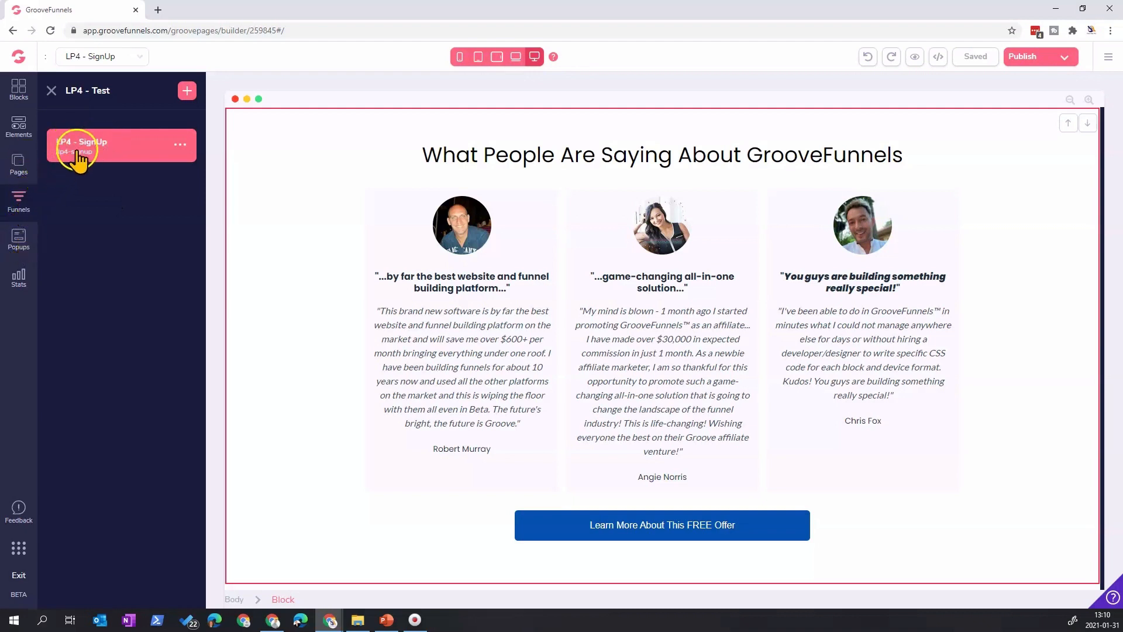
pyautogui.click(180, 144)
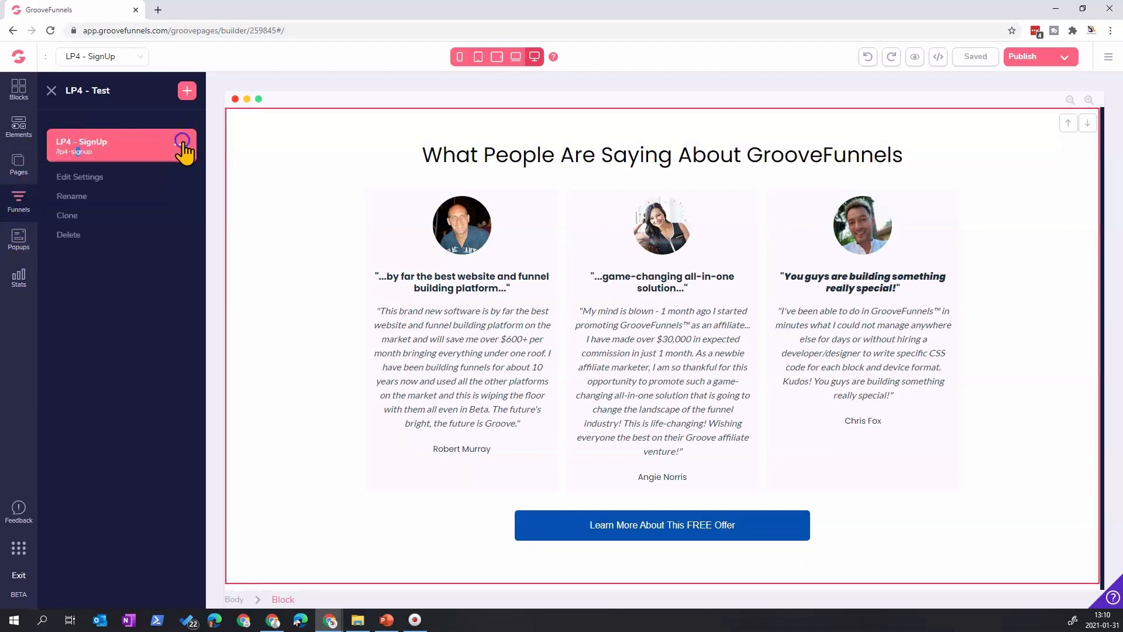
pyautogui.click(87, 177)
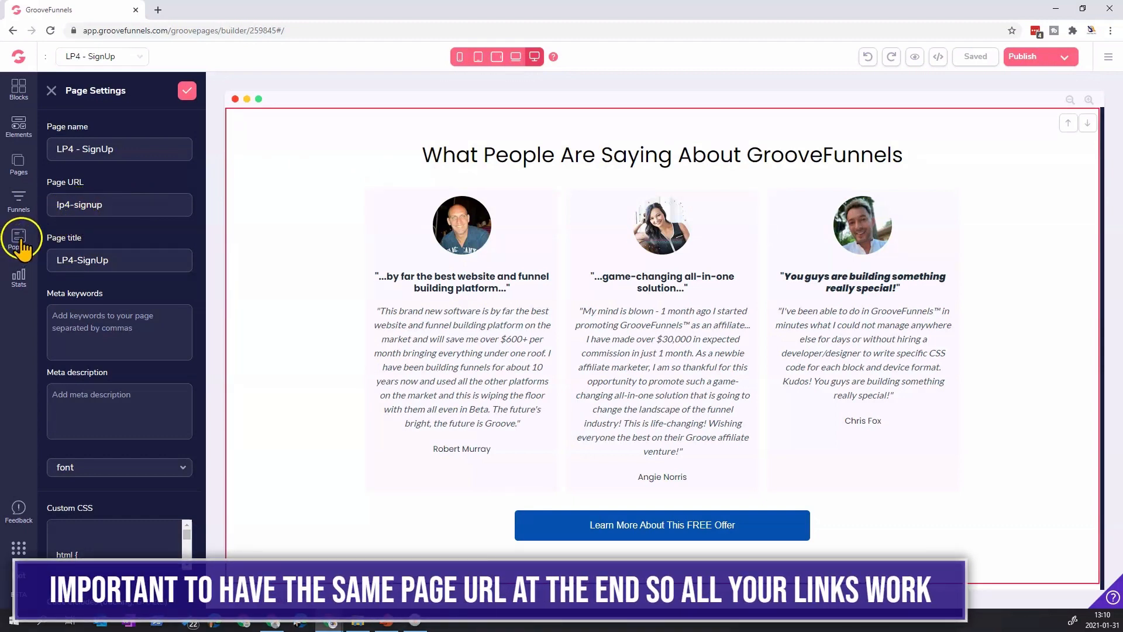
# - Open the page's hosted clone/lp4-signup link in a new tab and scroll through the published page
pyautogui.click(1051, 61)
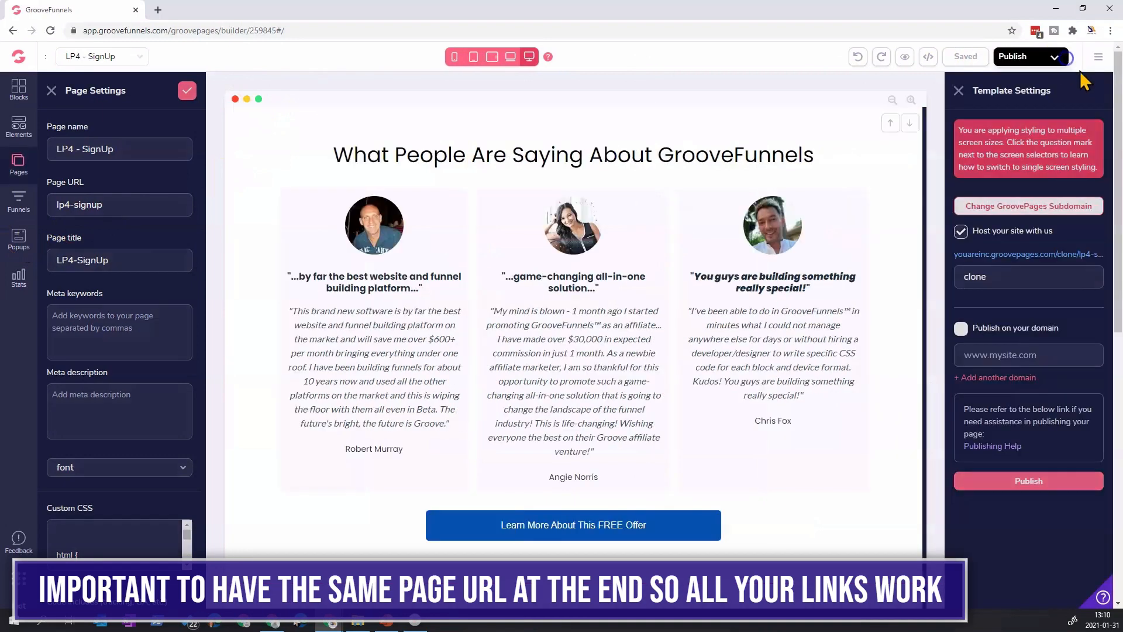
pyautogui.click(1062, 59)
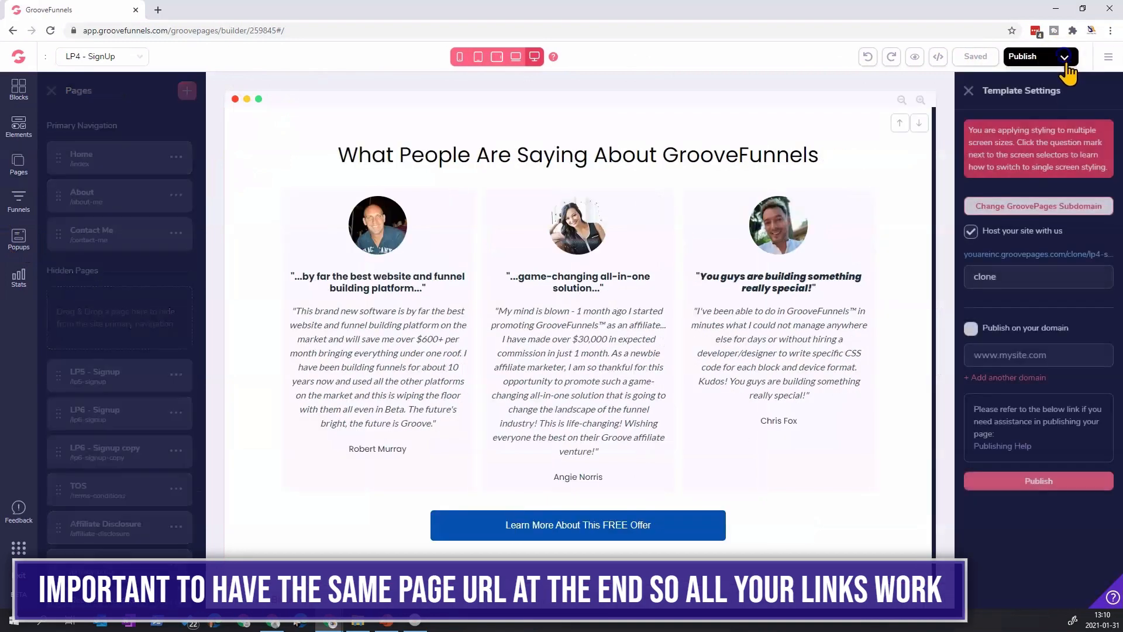
pyautogui.click(1058, 253)
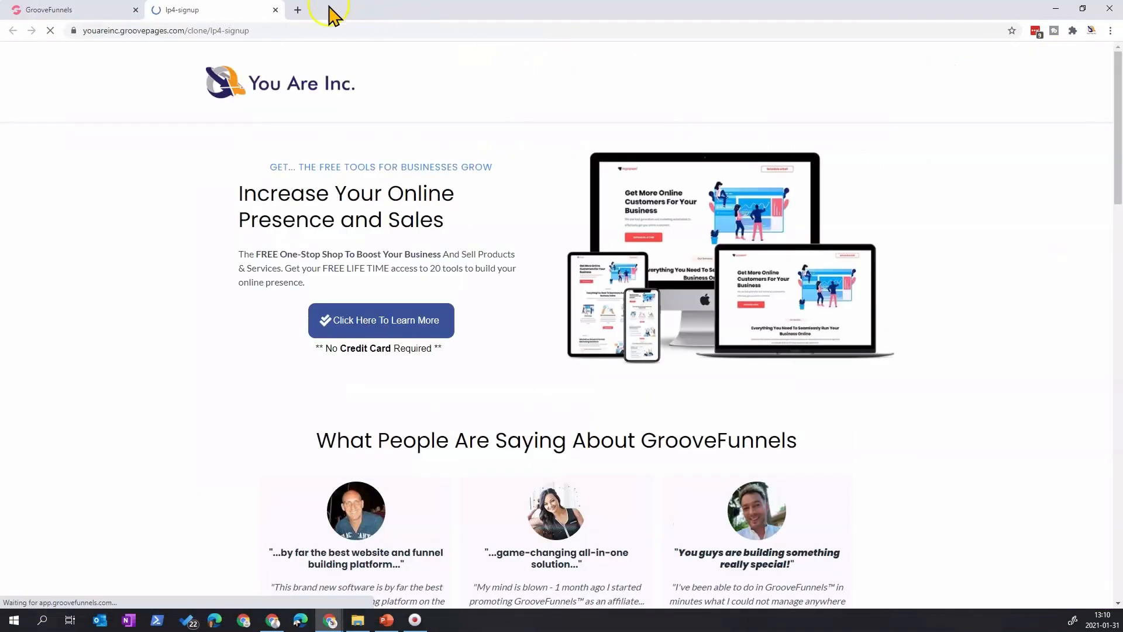
pyautogui.click(256, 30)
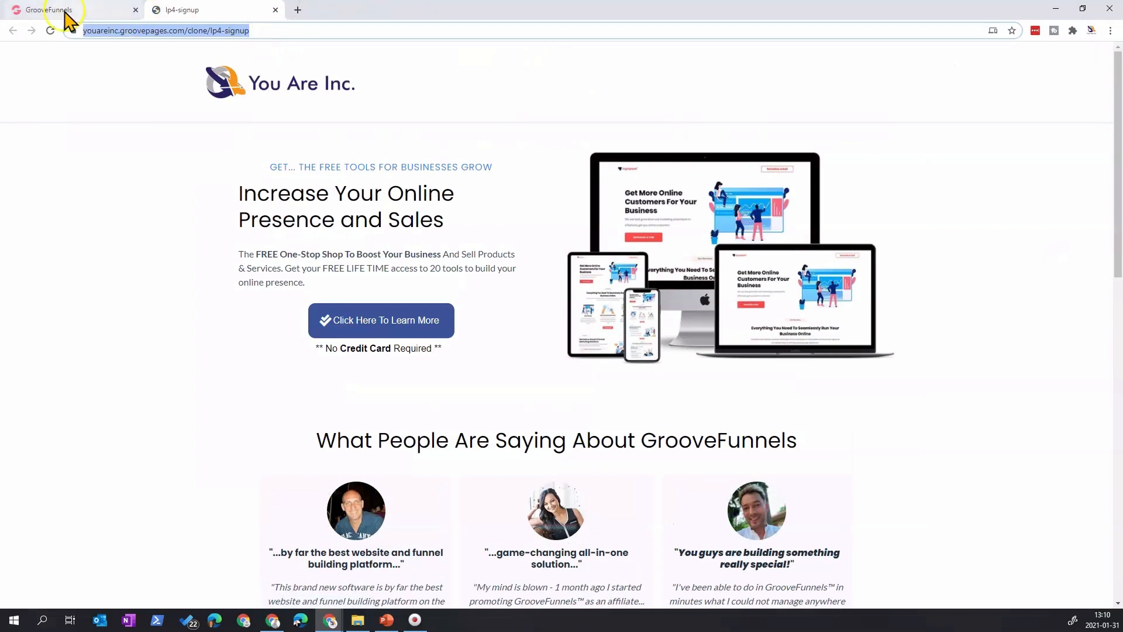
pyautogui.click(51, 31)
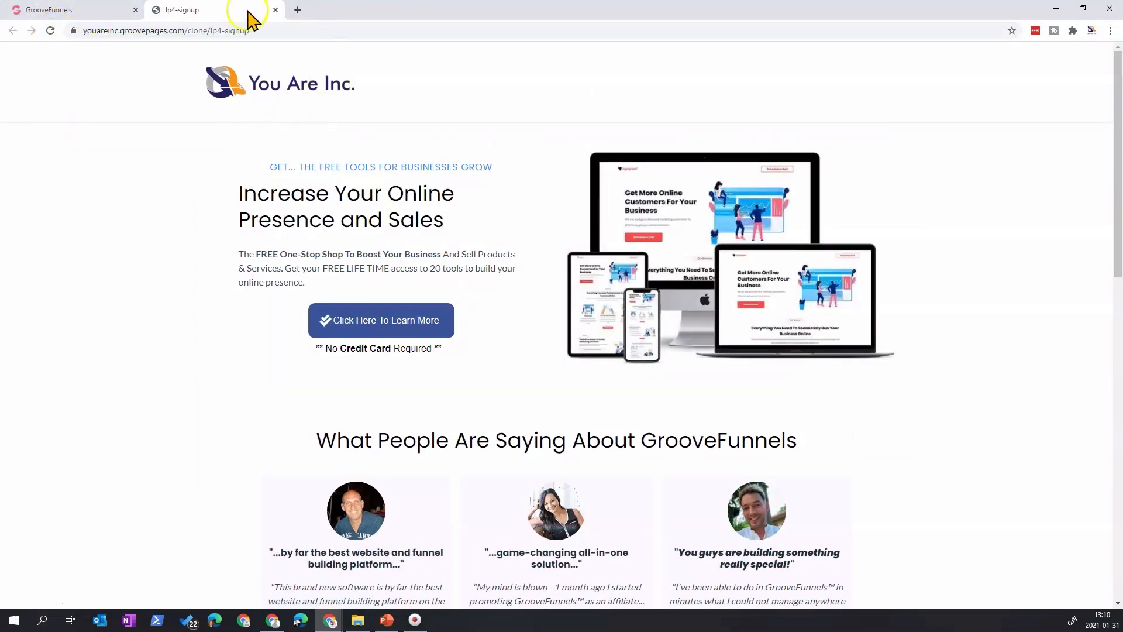
pyautogui.scroll(-6, 452, 351)
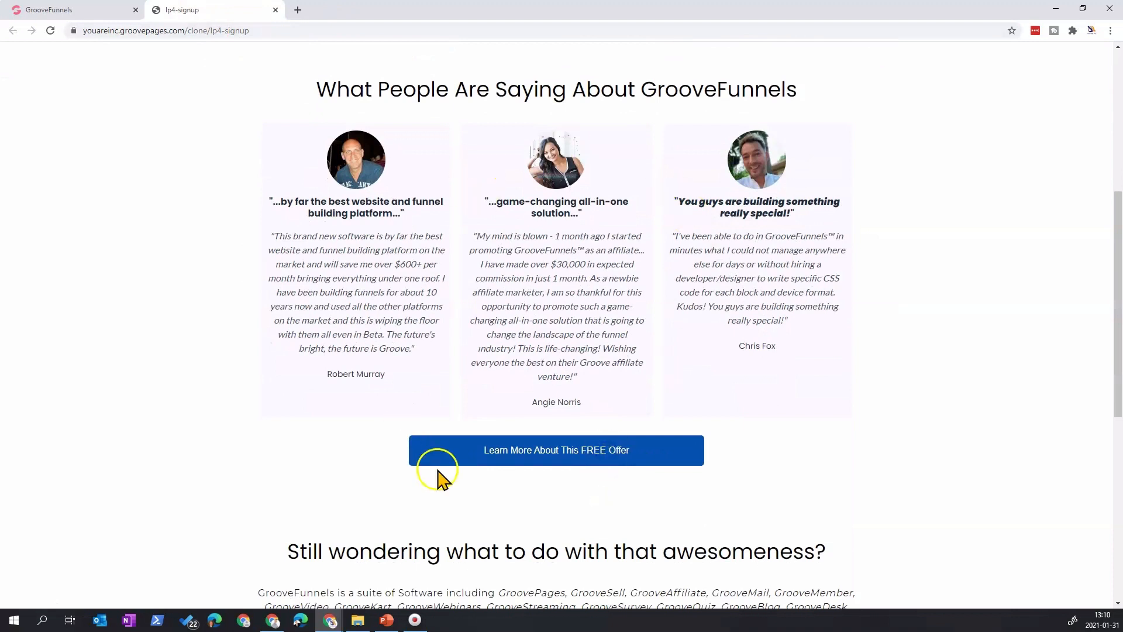
pyautogui.click(88, 10)
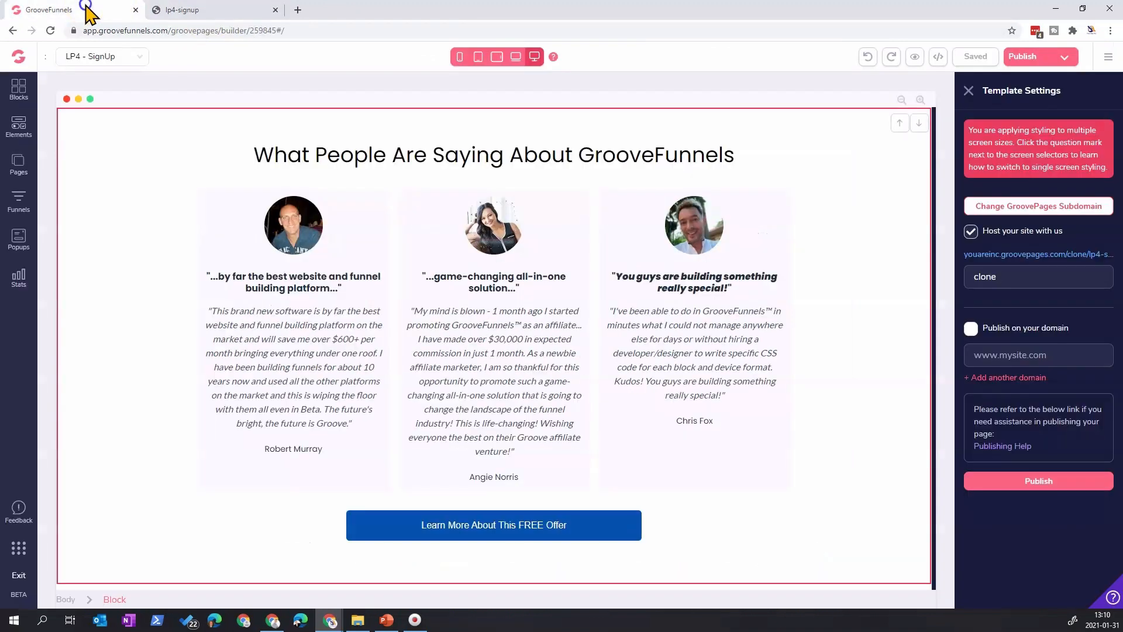
# - Open the funnel's page list to check the LP4 - SignUp page
pyautogui.click(21, 204)
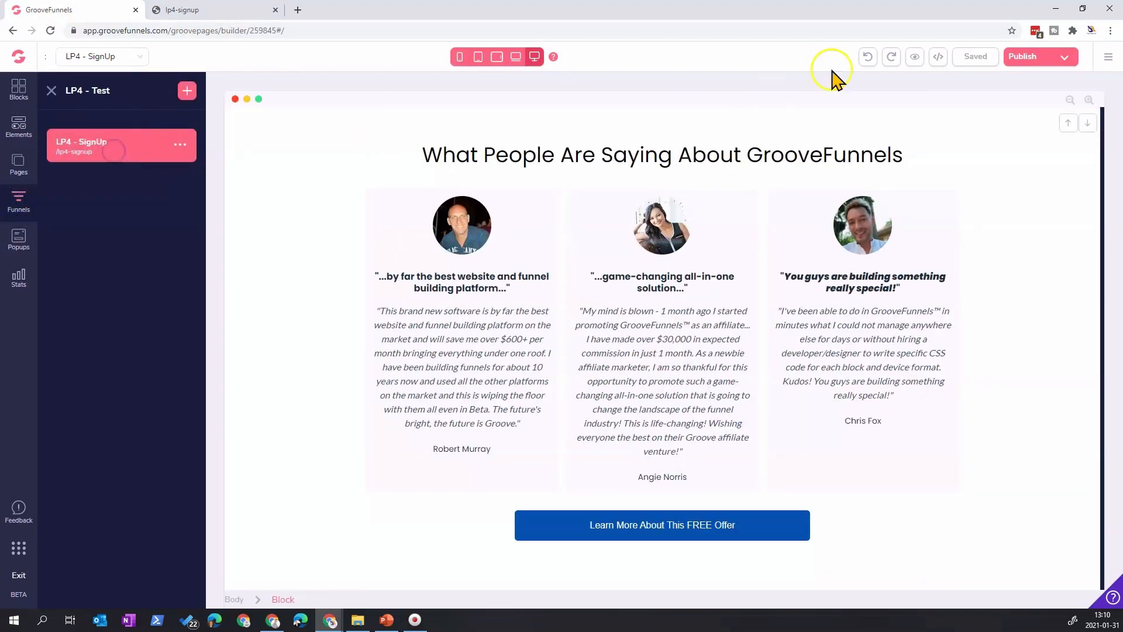
pyautogui.click(139, 56)
pyautogui.click(139, 60)
# - Set the Learn More button's text to Learns...., link it to the Add to MC popup, and update it
pyautogui.click(772, 524)
pyautogui.click(1028, 203)
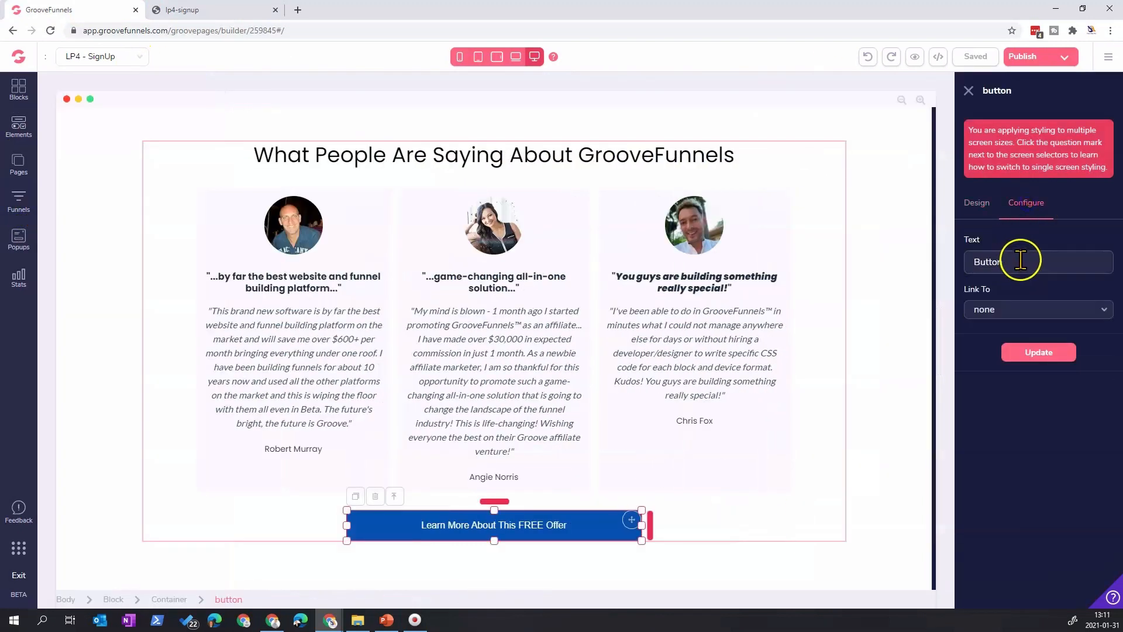
pyautogui.moveTo(1021, 260); pyautogui.dragTo(924, 261)
pyautogui.click(1029, 316)
pyautogui.click(998, 447)
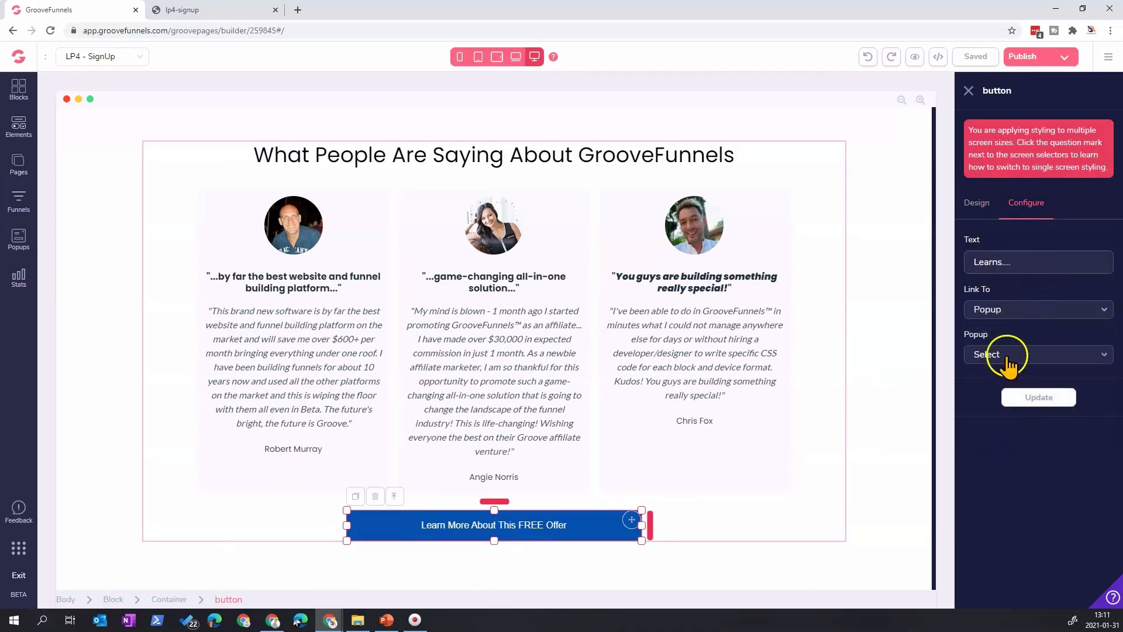
pyautogui.click(1009, 358)
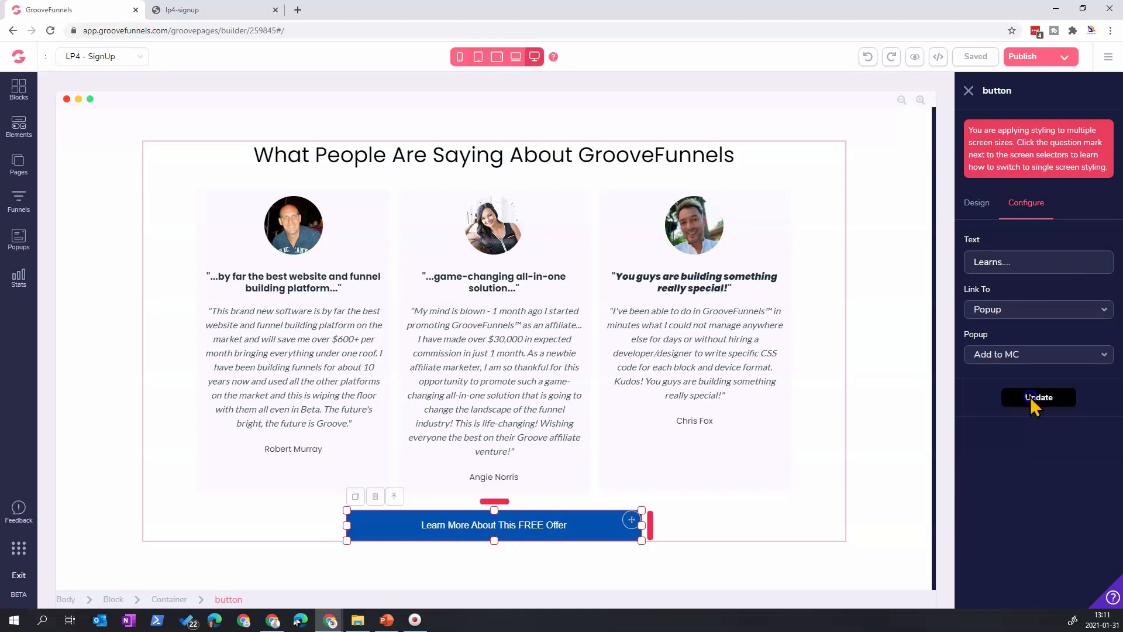
pyautogui.click(1030, 397)
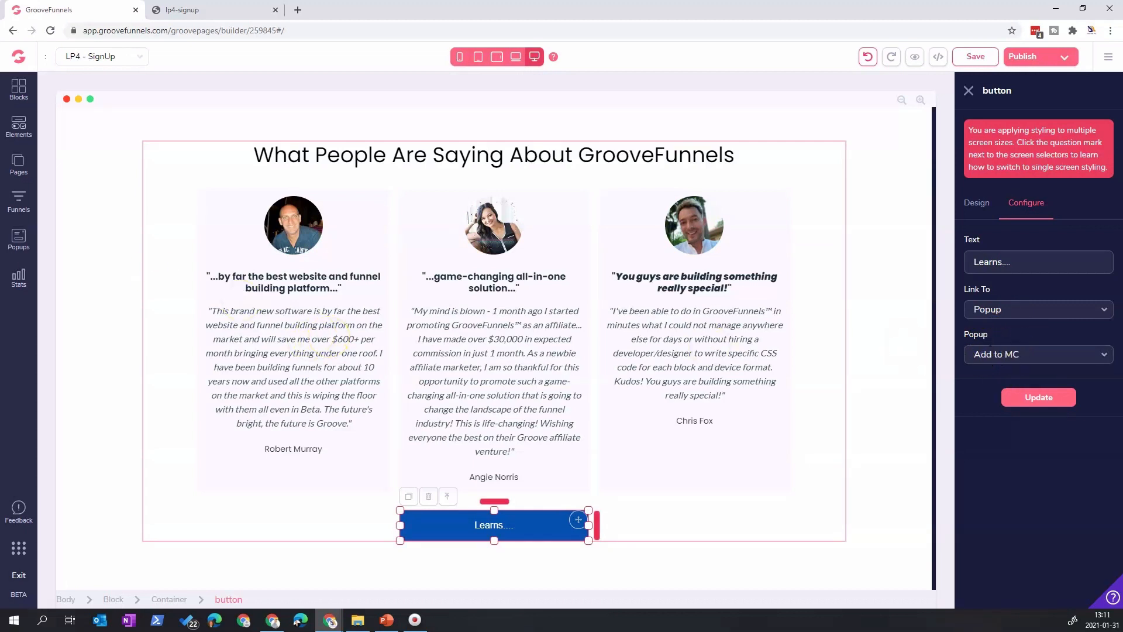
pyautogui.click(1039, 397)
# - Reload the published lp4-signup page, test the button's popup, and close the popup
pyautogui.click(252, 10)
pyautogui.click(50, 31)
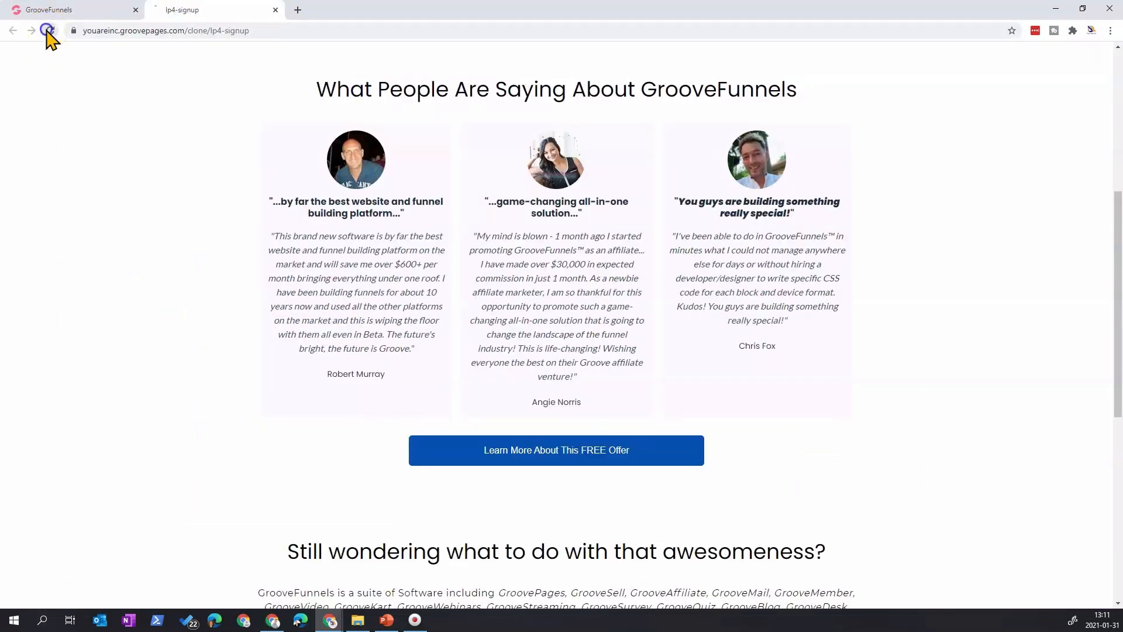
pyautogui.click(563, 456)
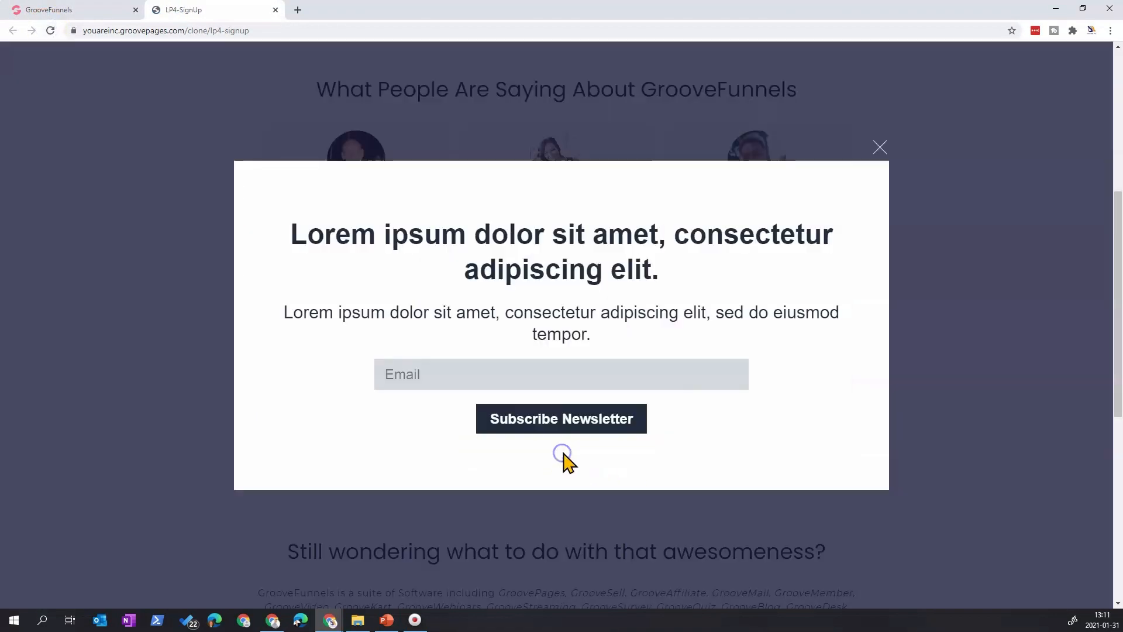
pyautogui.click(880, 148)
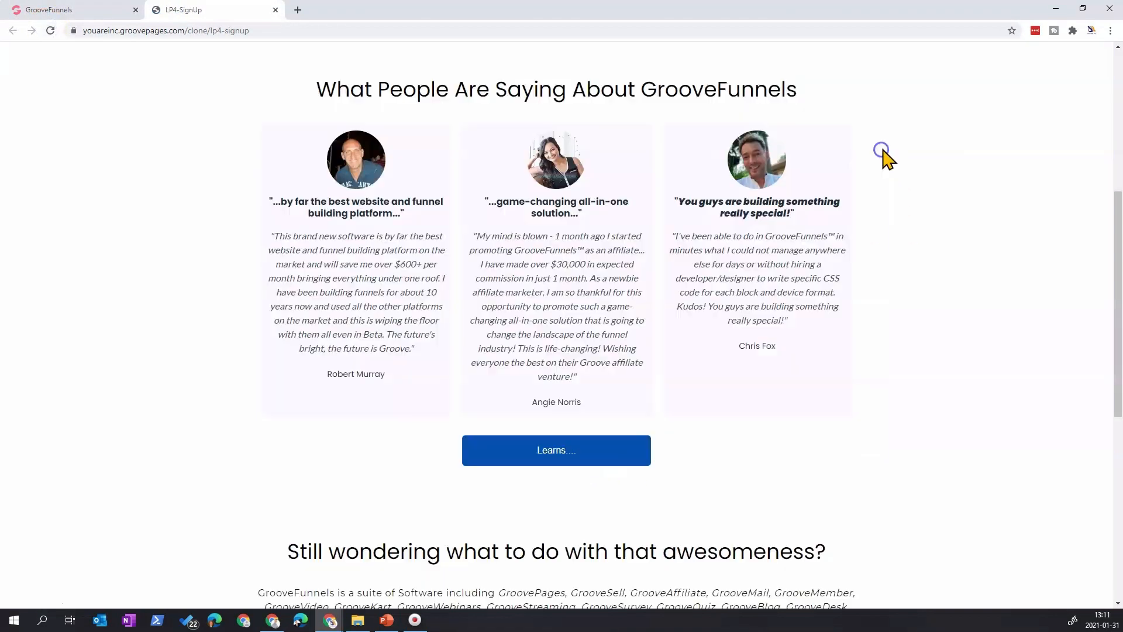
pyautogui.click(112, 17)
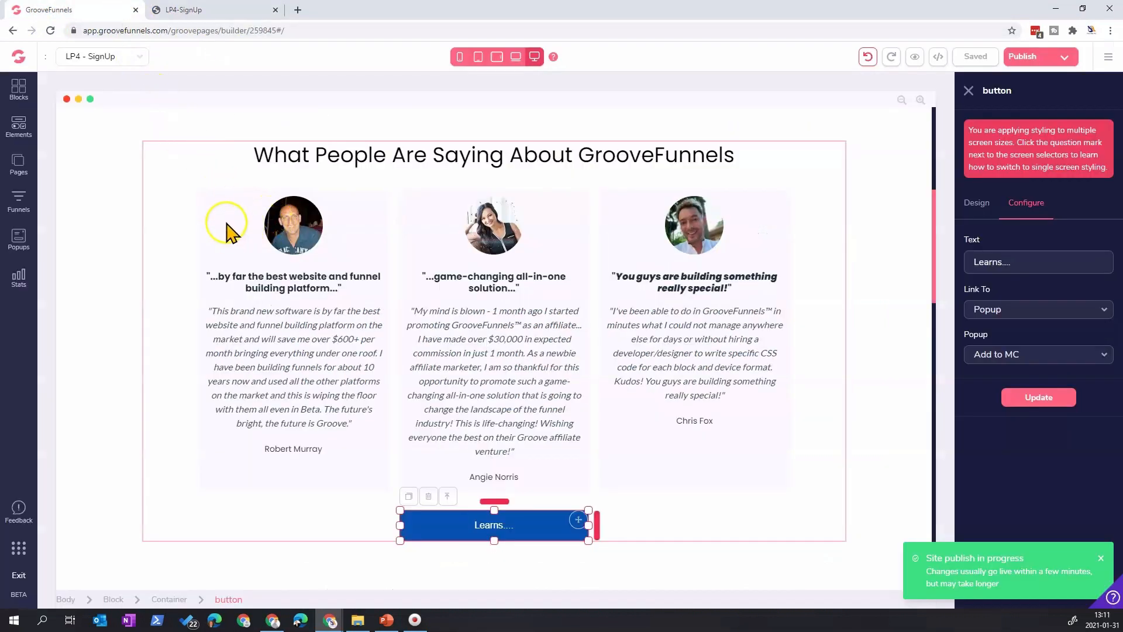
pyautogui.click(19, 240)
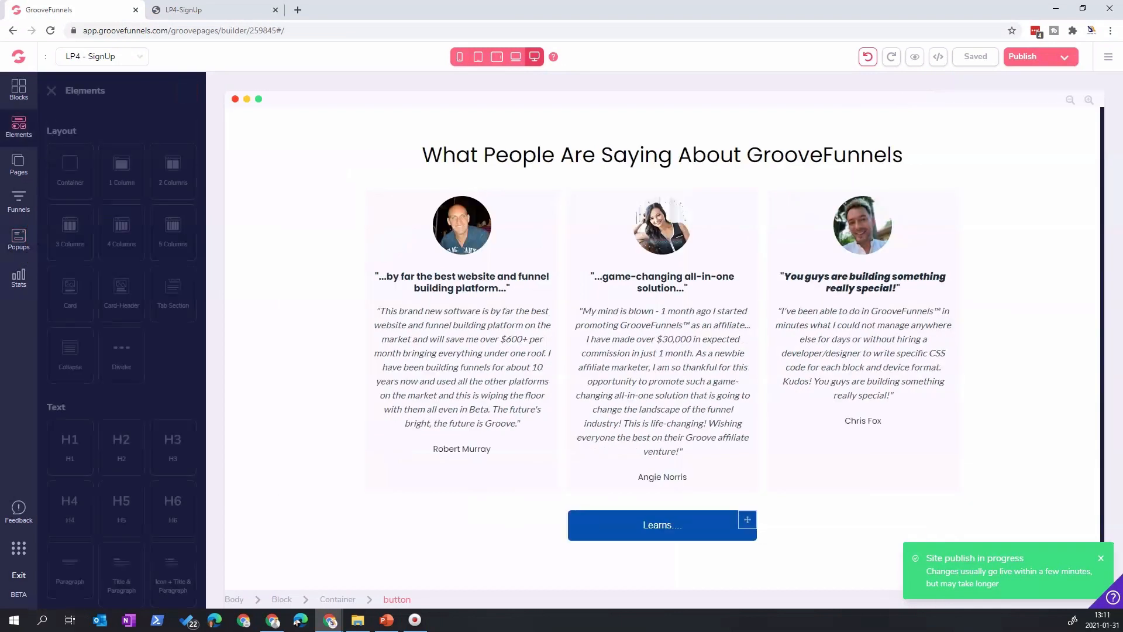
pyautogui.click(19, 91)
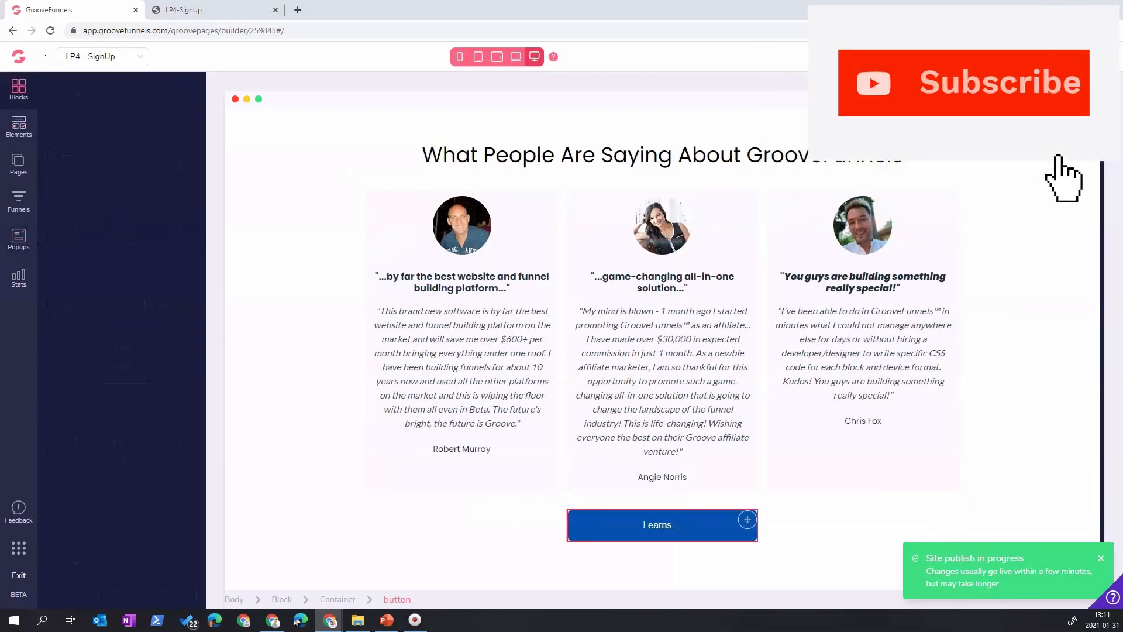